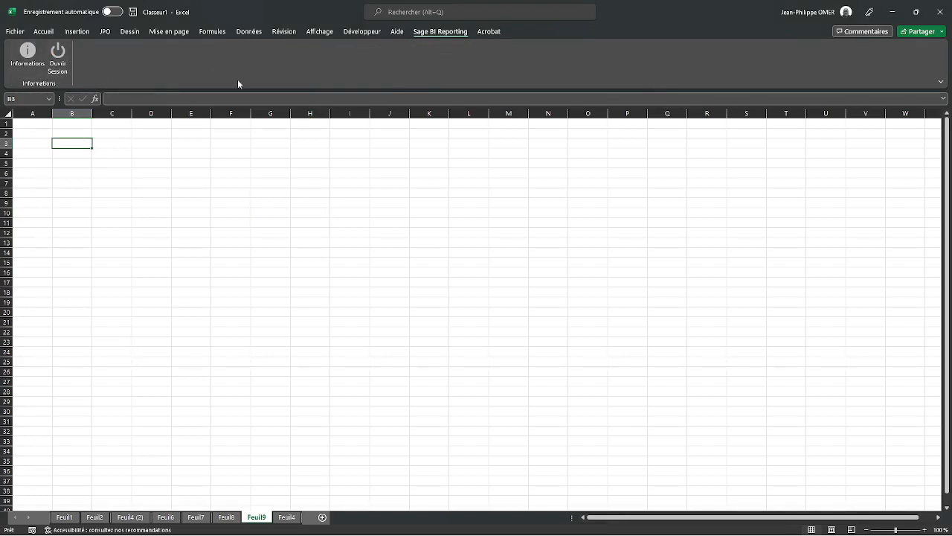
Step: Open a Sage BI Reporting session on the SBR solution with the Admin account
click(63, 71)
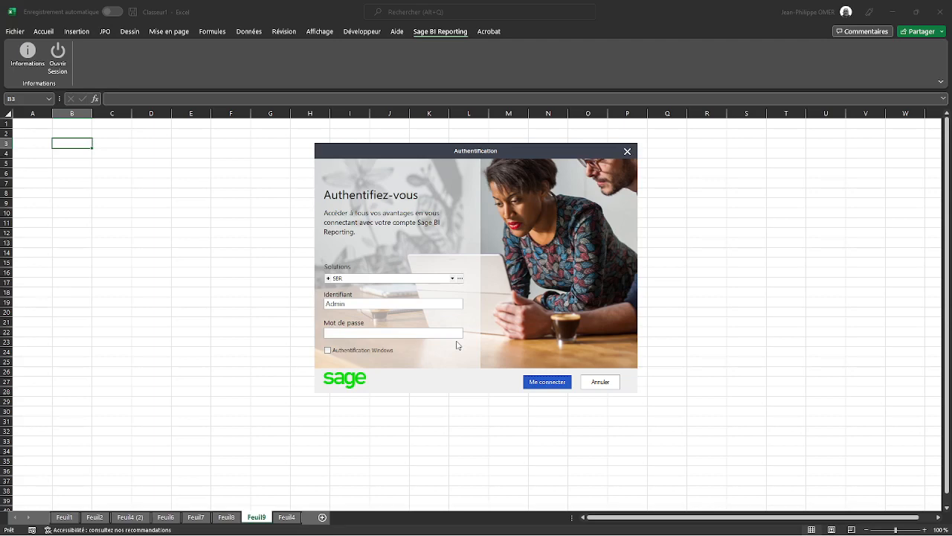
click(546, 385)
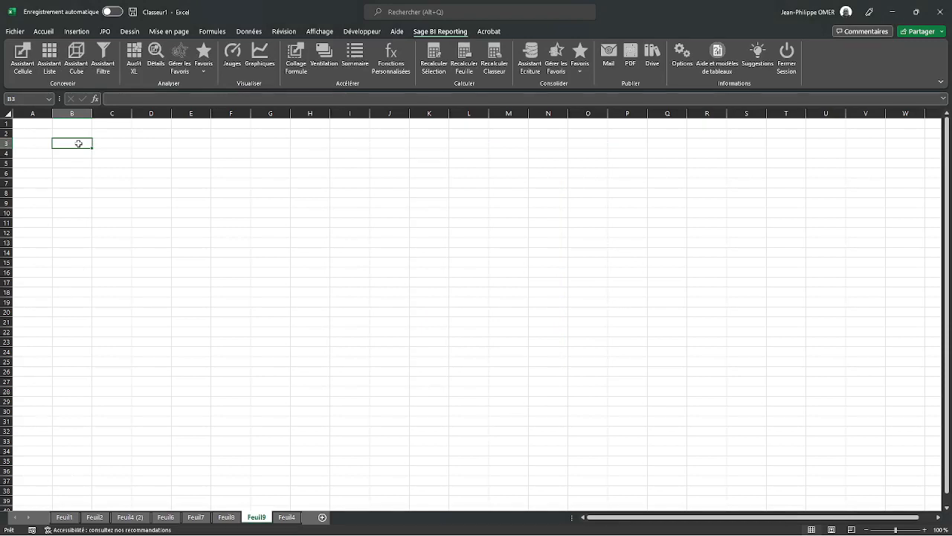
Step: Enter the label "Merci d'indiquer la sté SVP ?" in B3 and the company value * in D3
text(Merd)
text(i d'indiquer )
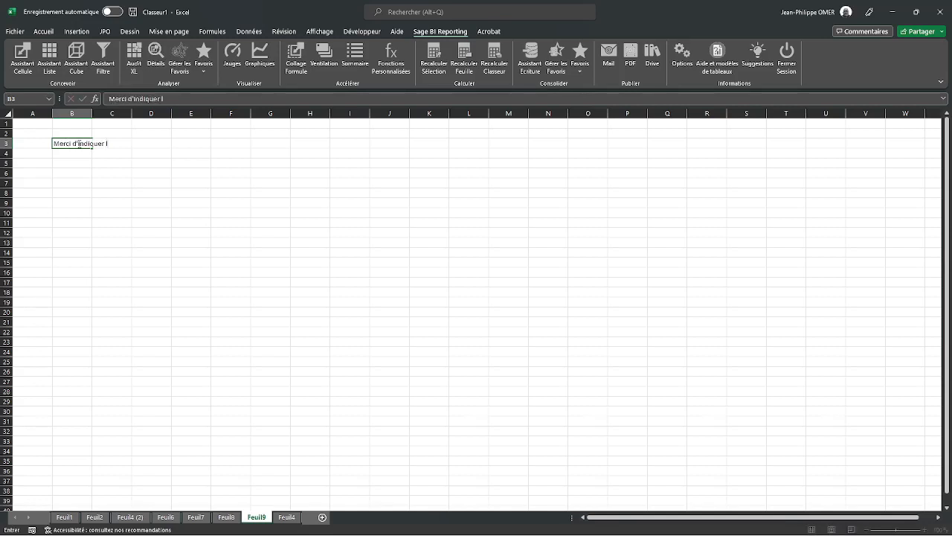
text(la sté s)
key(BackSpace)
text(SVP ?)
key(Return)
key(Up)
key(Right)
key(Right)
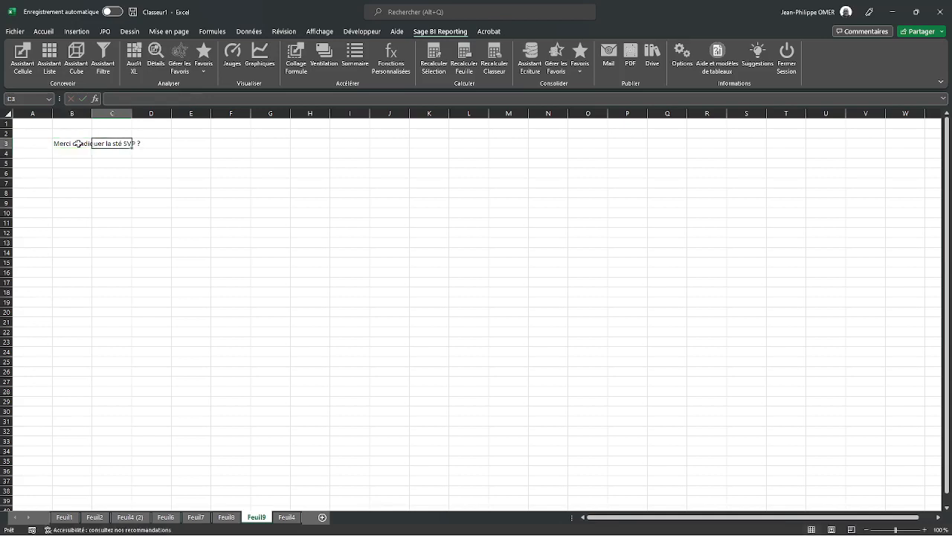
text(*)
key(Return)
Step: Enter the label "Année ?" in B5 and 2022 in D5, and widen column C to uncover the company label
key(Left)
key(Left)
key(Left)
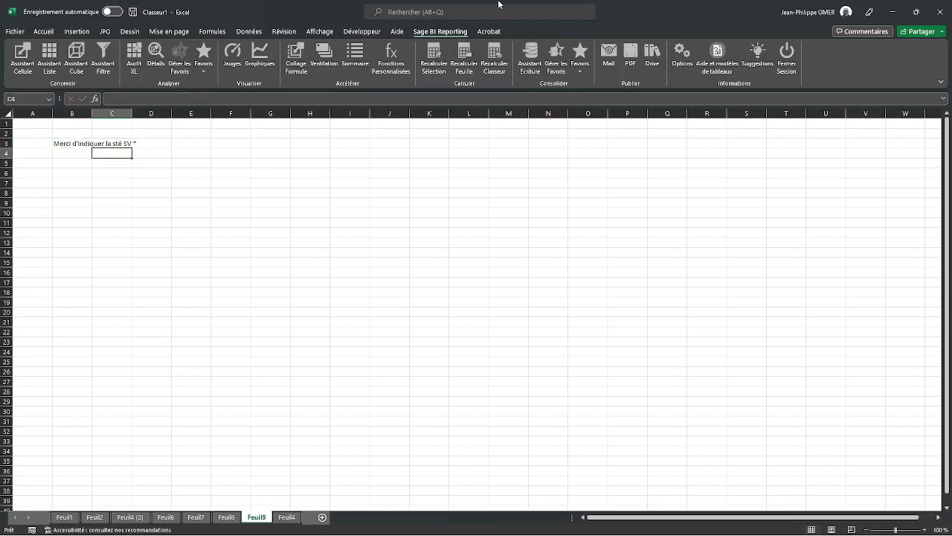
key(Down)
key(Right)
text(Année ?)
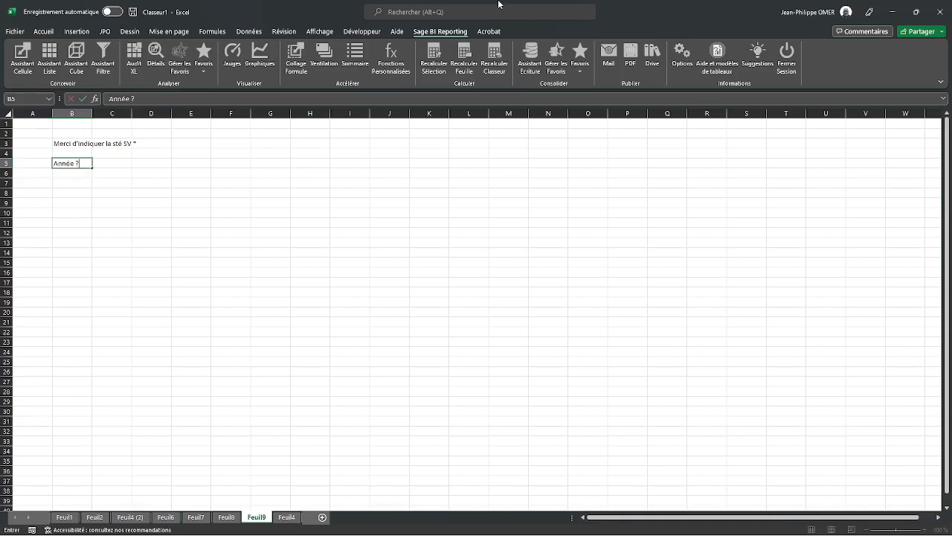
key(Return)
key(Right)
key(Up)
key(Right)
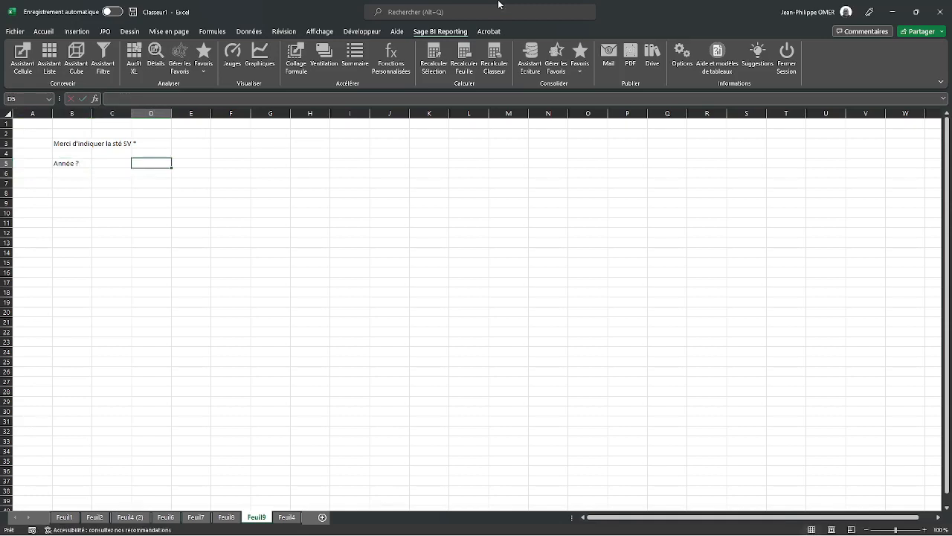
text(2022)
key(Return)
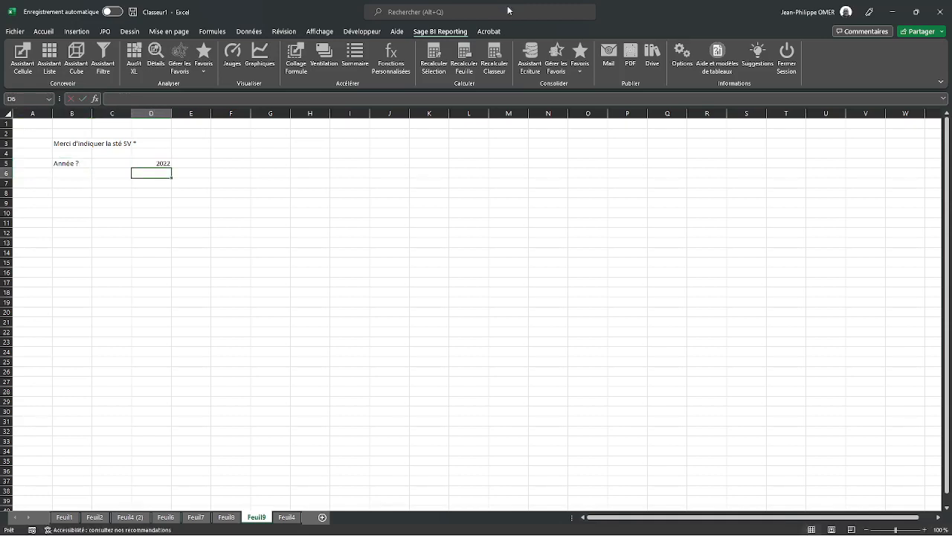
drag(131, 113, 143, 113)
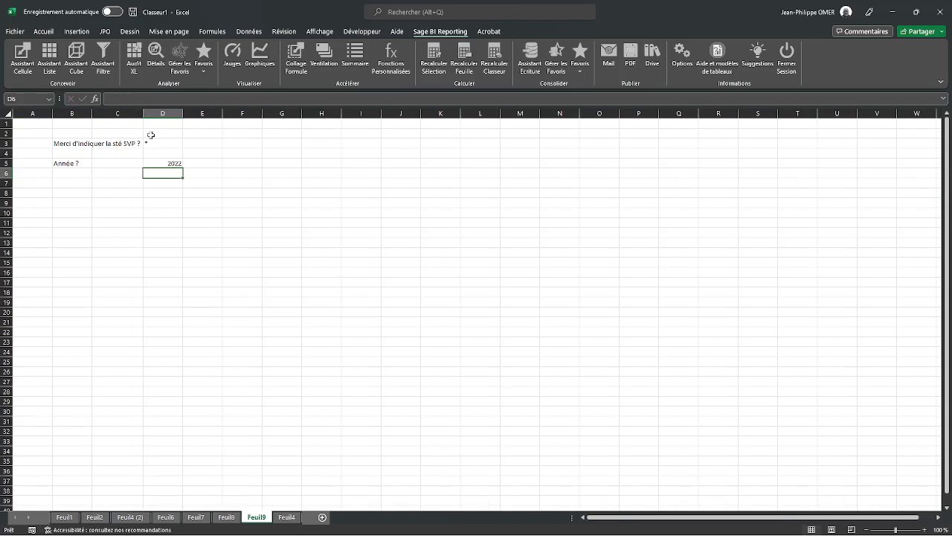
Step: Start a list report at cell C9 based on the Ventes model of the Sage 100 Gestion Commerciale connector
click(101, 201)
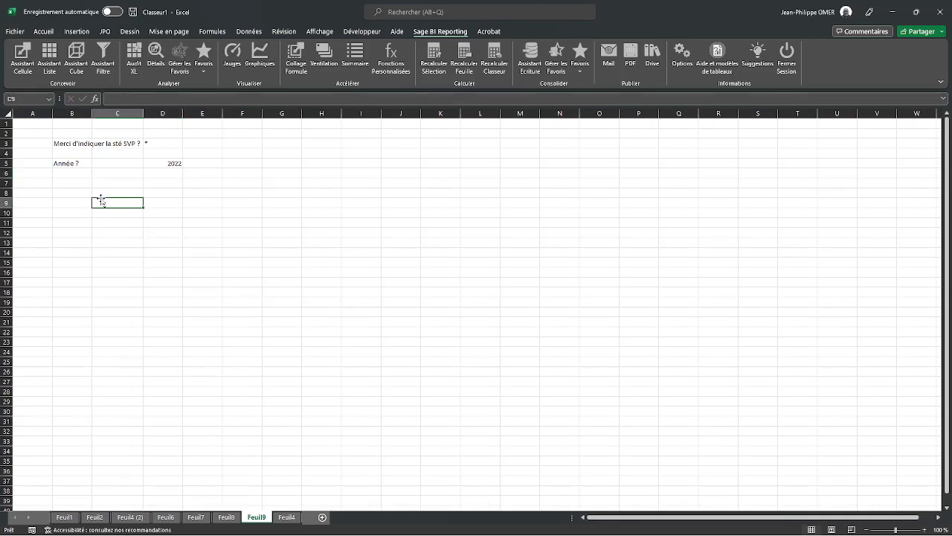
click(55, 65)
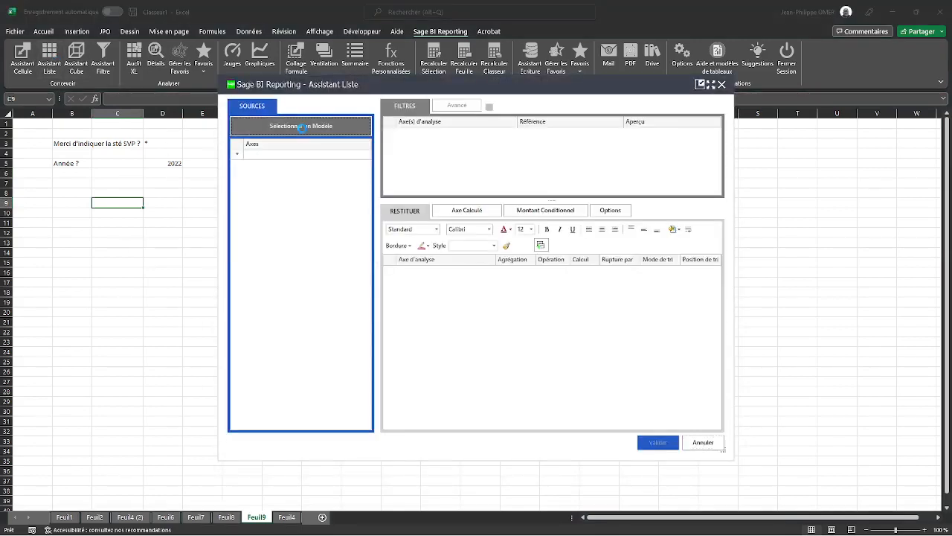
click(301, 127)
click(347, 212)
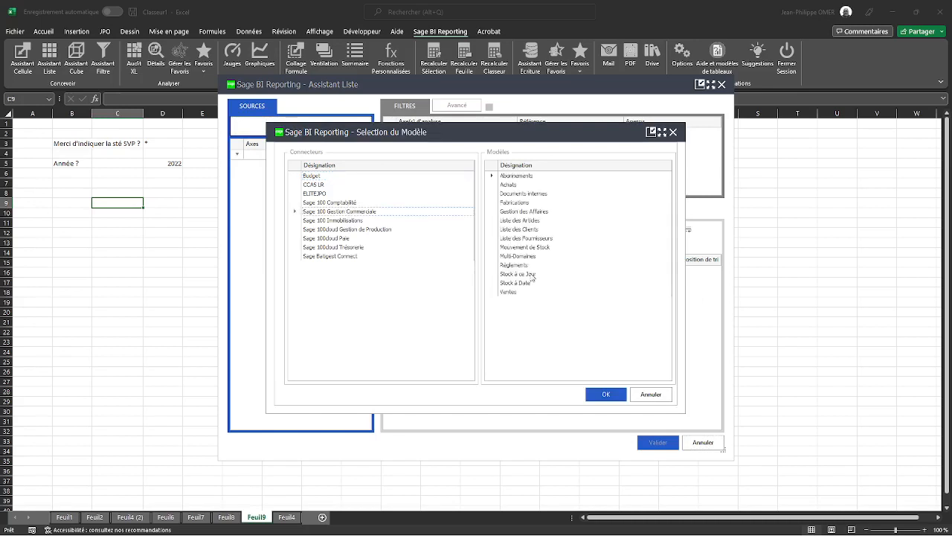
click(513, 292)
double_click(513, 292)
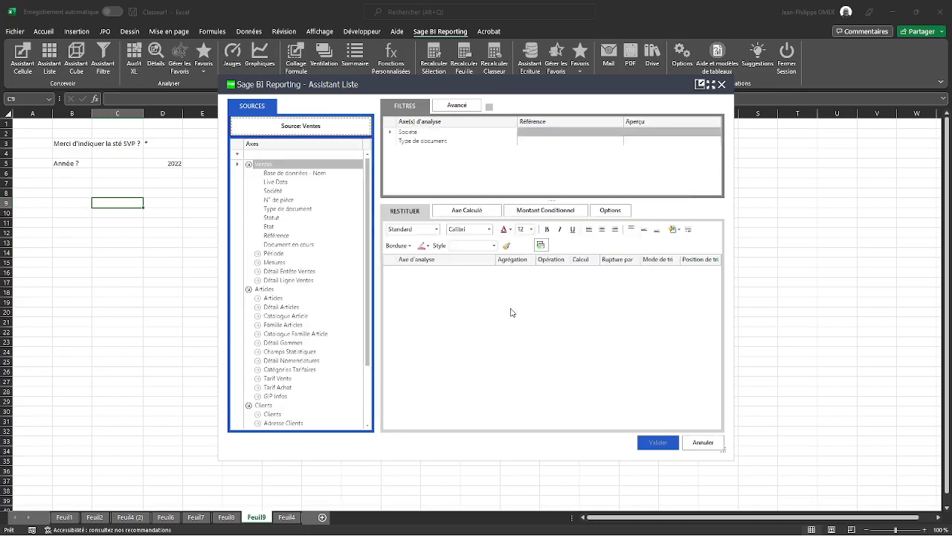
Step: Link the Société filter to cell D3, moving the list assistant clear of the parameter cells
drag(404, 90, 535, 97)
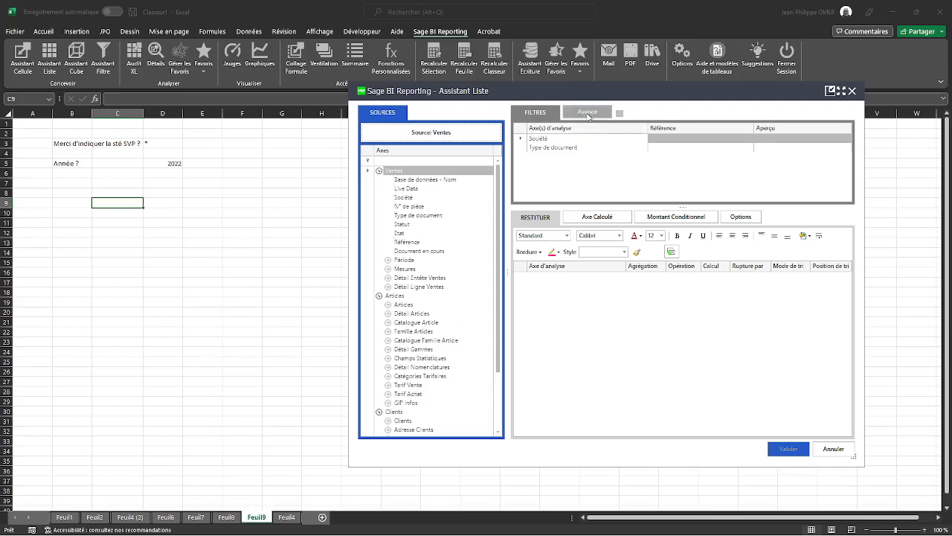
drag(661, 96, 629, 104)
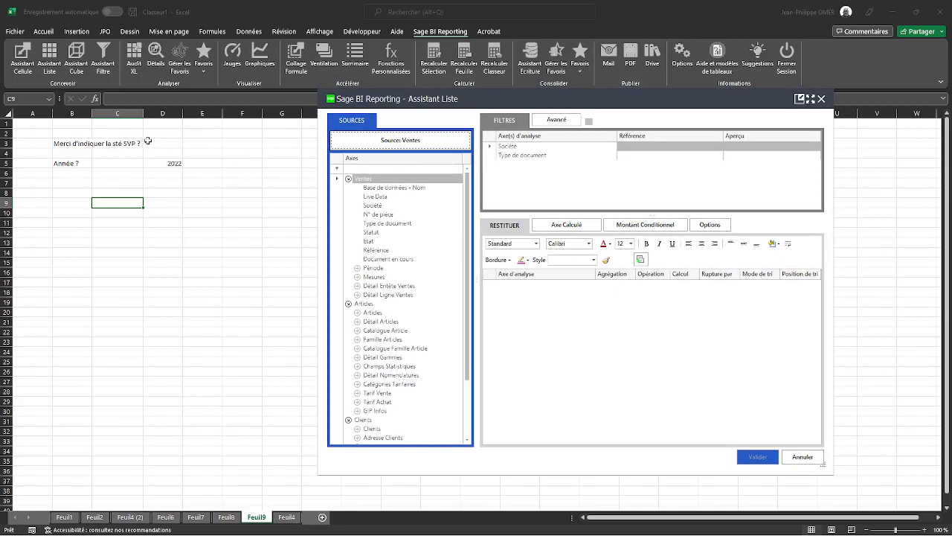
click(524, 149)
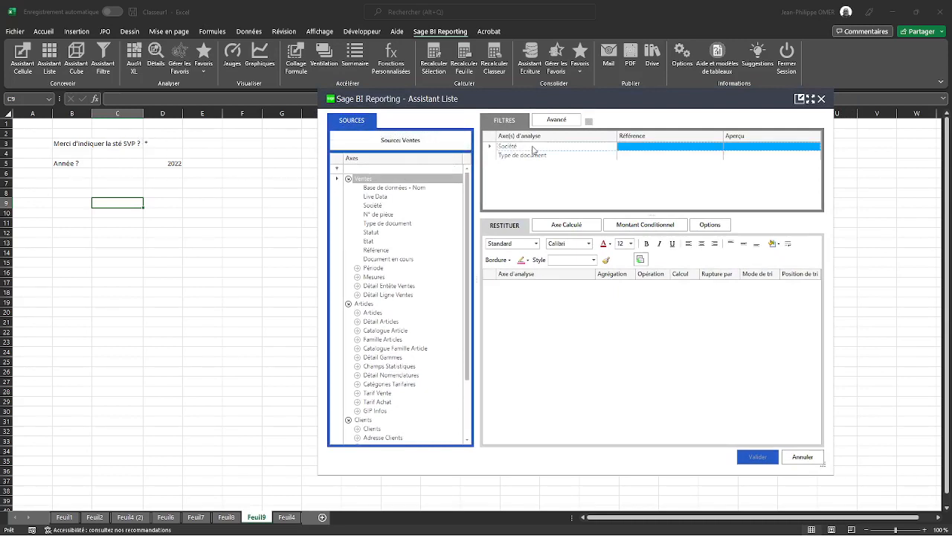
click(158, 143)
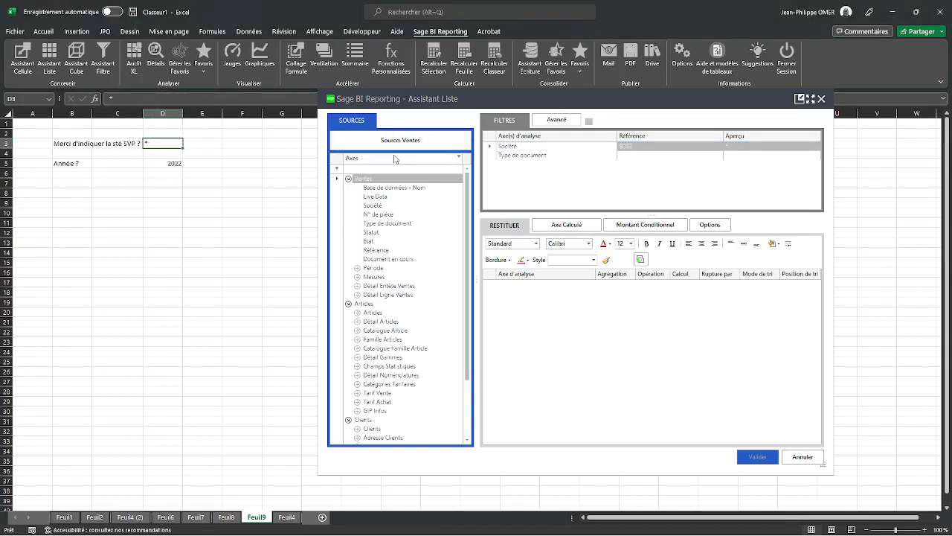
Step: Filter Type de document on the range of invoice types from Facture to Facture de retour comptabilisée
click(522, 157)
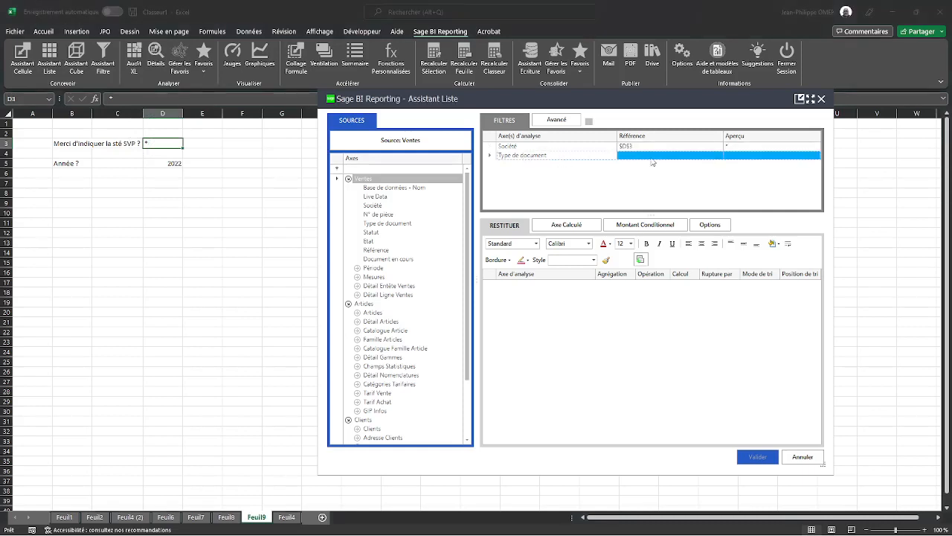
click(715, 155)
click(718, 155)
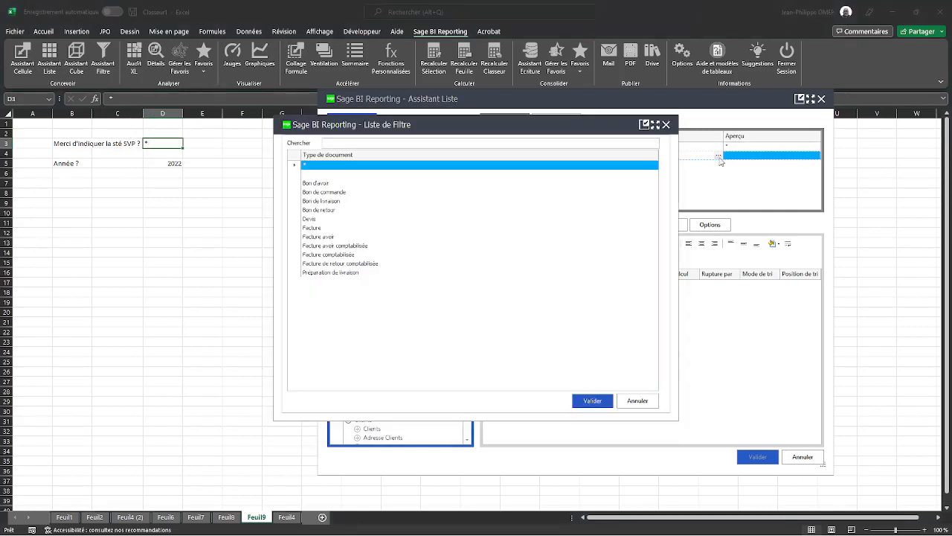
click(327, 229)
shift+click(325, 263)
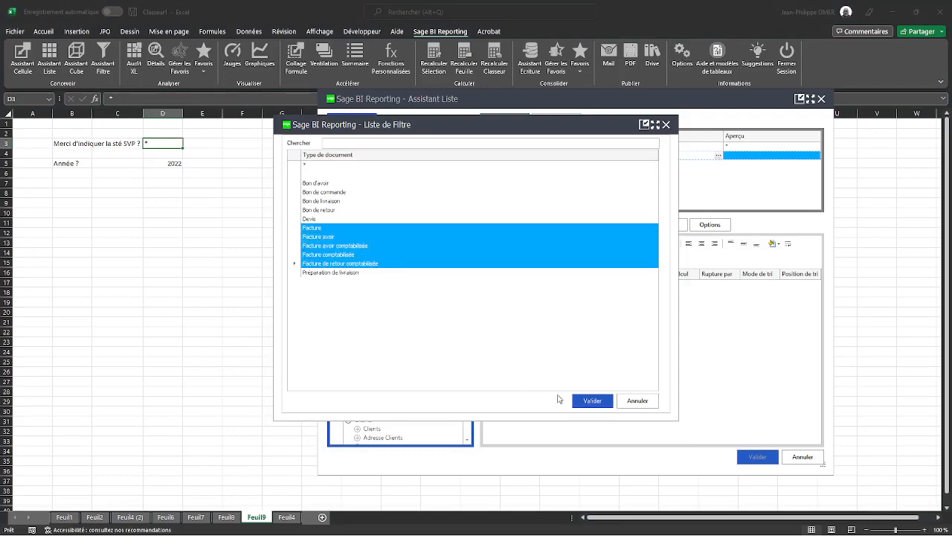
click(600, 402)
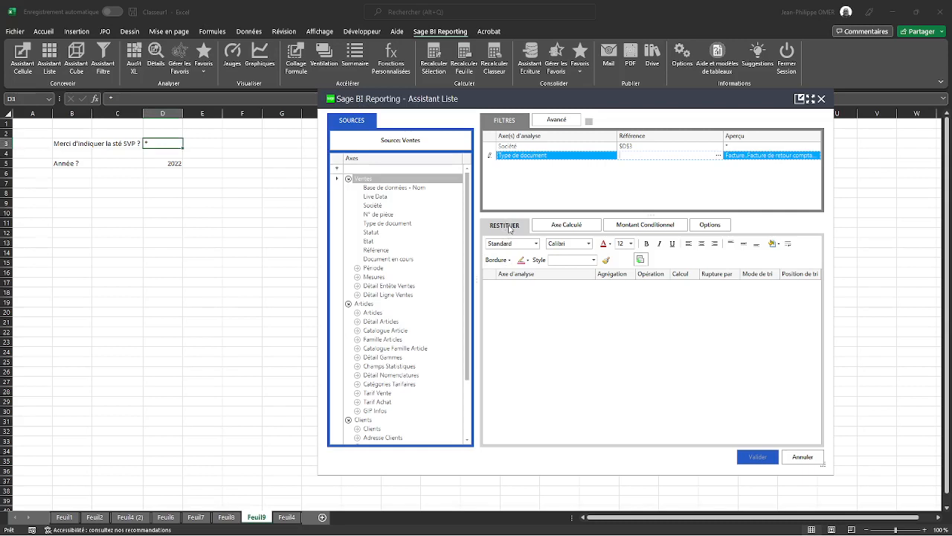
click(595, 175)
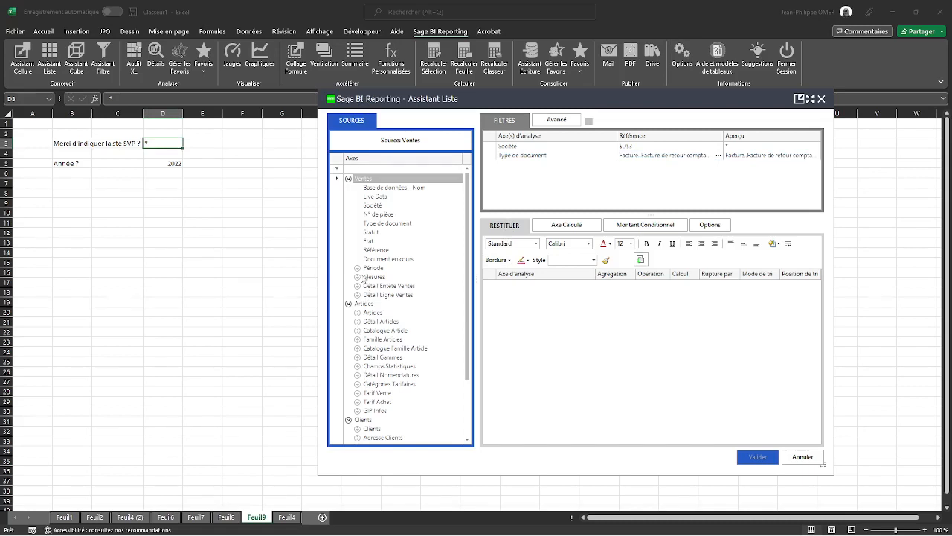
Step: Add the Année axis from the Période group as a filter and link it to cell D5
click(357, 267)
click(384, 295)
drag(532, 202, 555, 186)
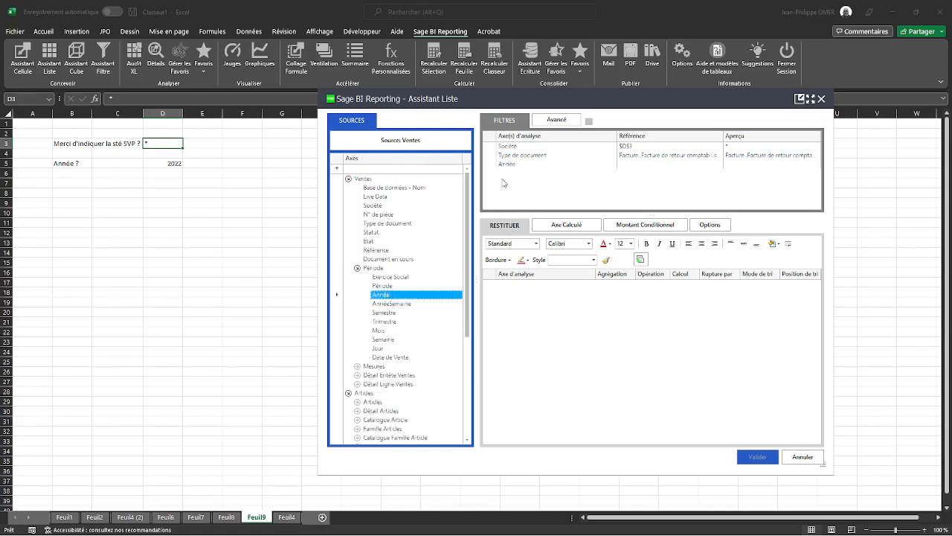
click(172, 164)
Step: Add Code Client and Intitulé Client from the Clients group to the list's output columns
drag(468, 297, 472, 390)
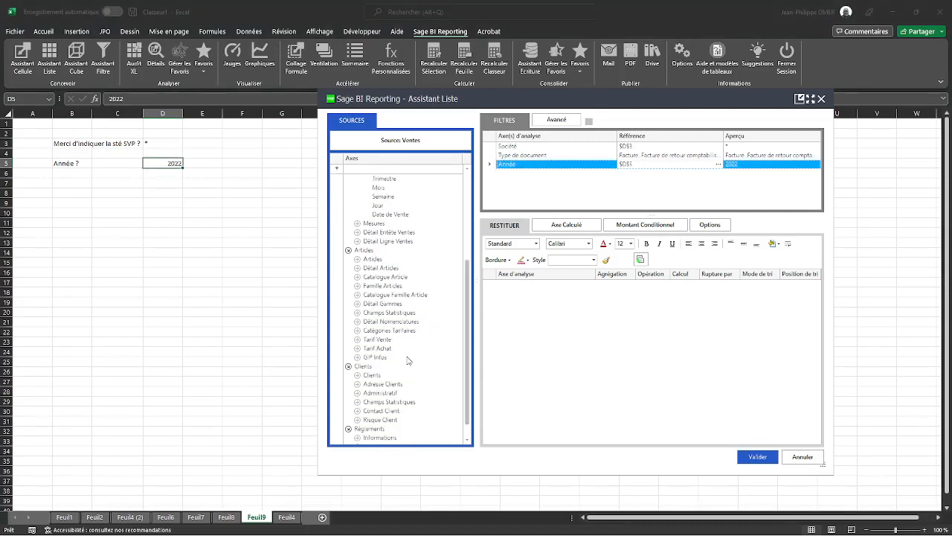
click(357, 375)
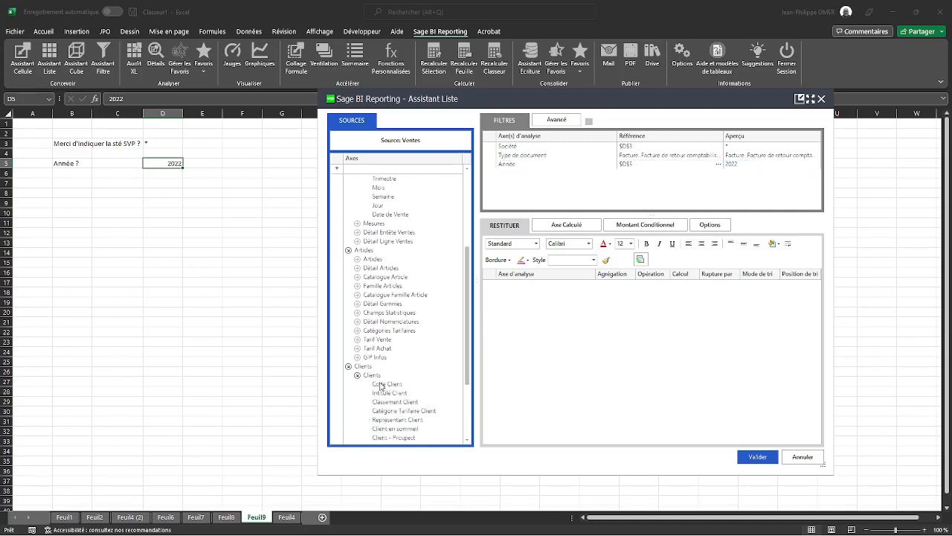
click(380, 385)
ctrl+click(381, 393)
drag(379, 393, 544, 332)
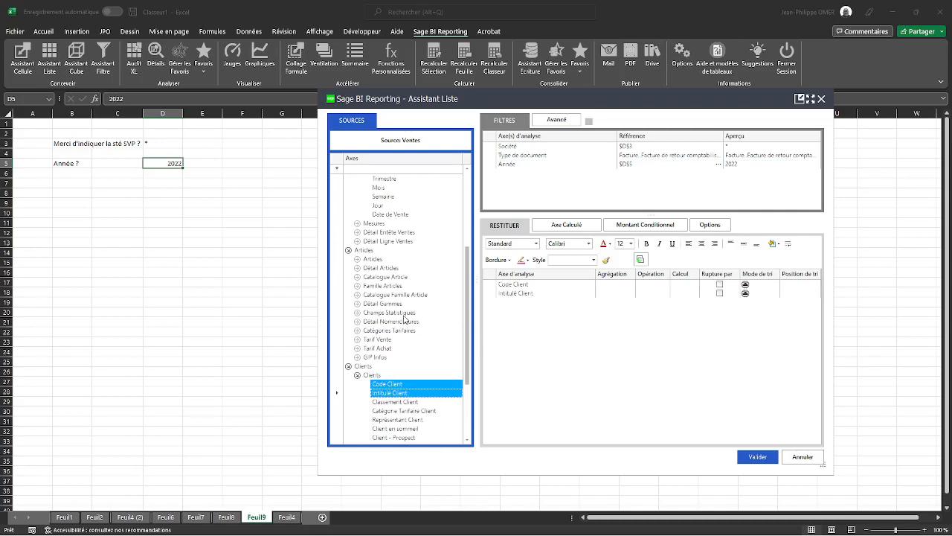
Step: Add the CA HT Net measure to the list's output columns
scroll(405, 320, up, 1)
click(357, 250)
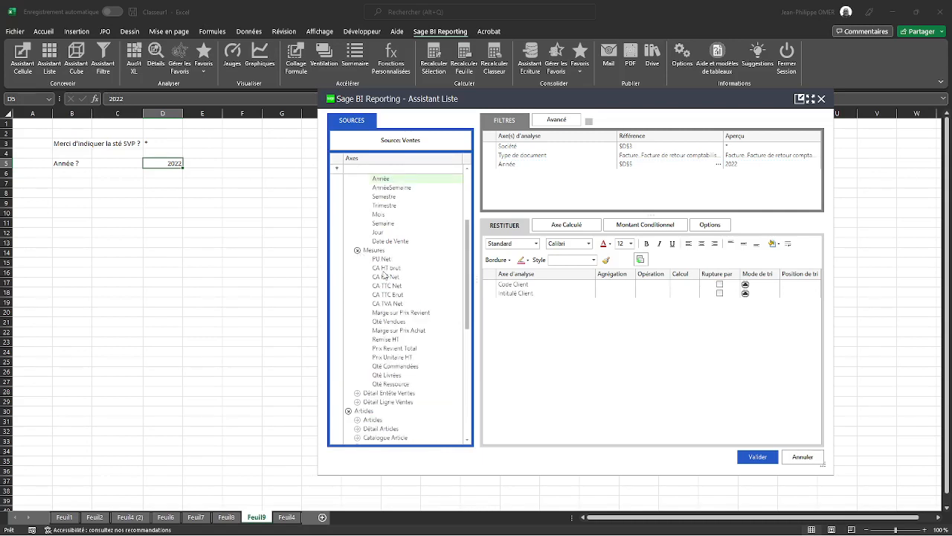
drag(385, 276, 526, 331)
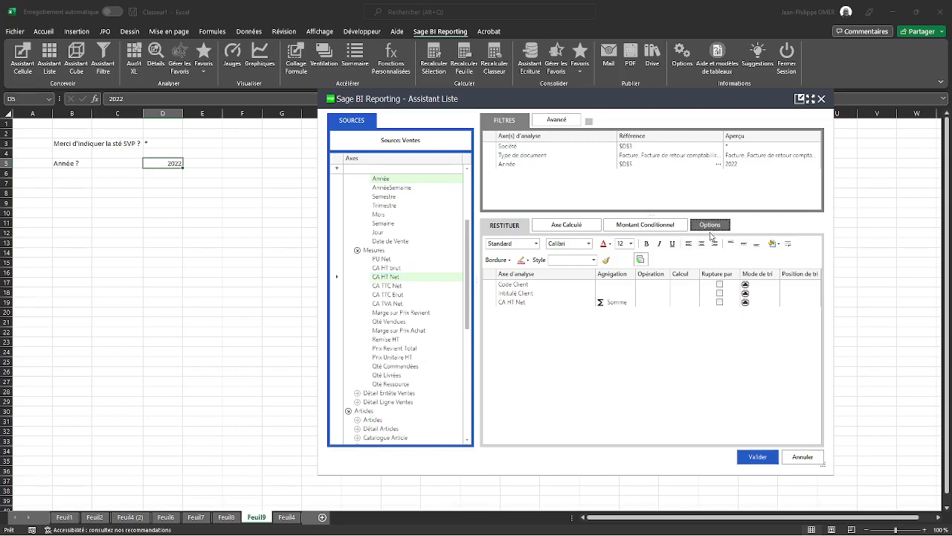
Step: Set the list's format option to Format Office and generate the list in the sheet
click(710, 226)
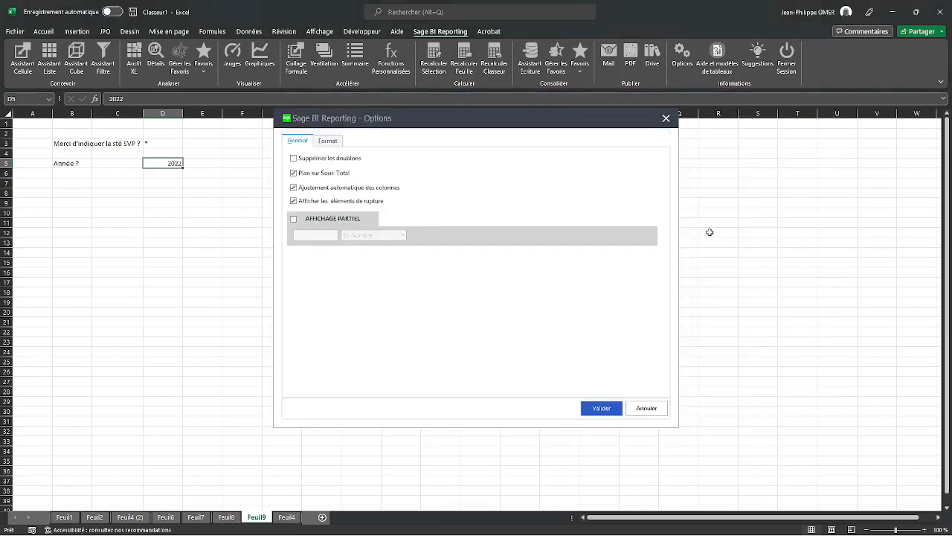
click(328, 142)
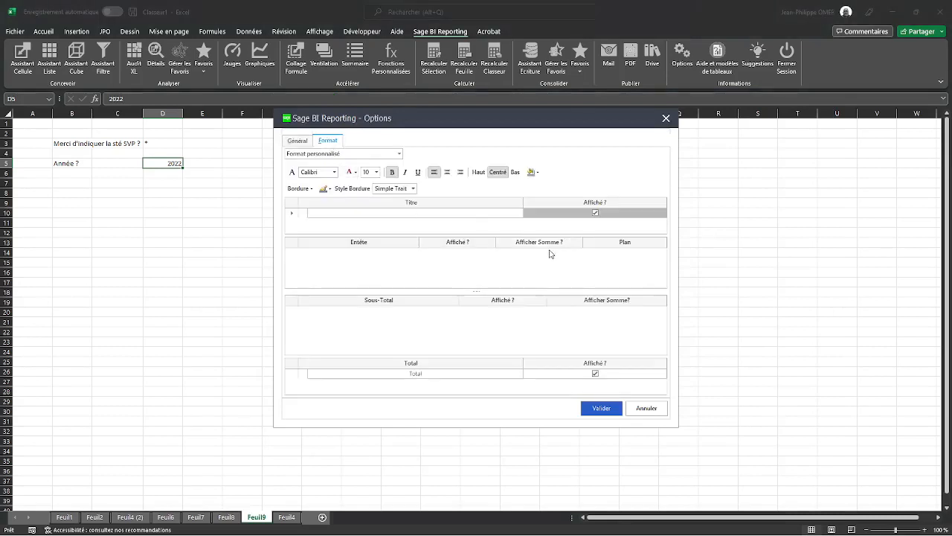
click(399, 154)
click(362, 172)
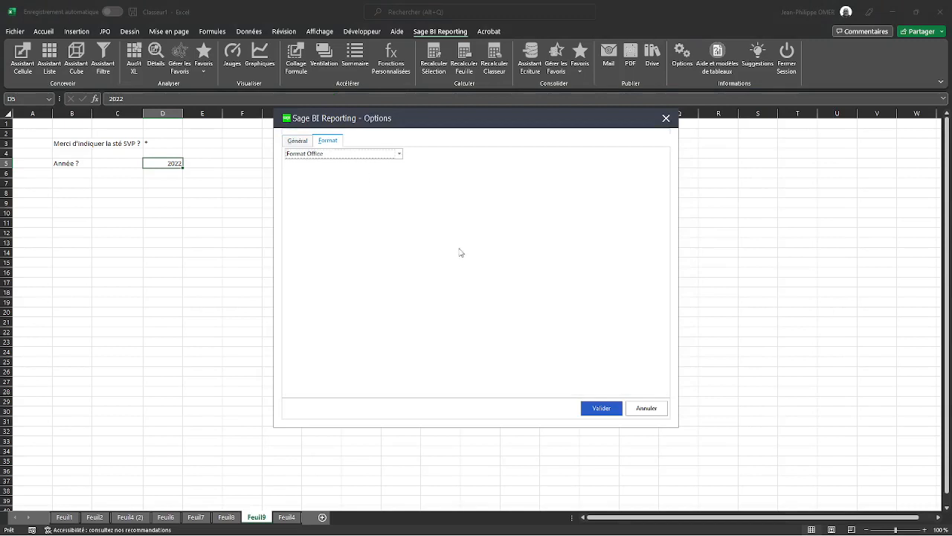
click(593, 410)
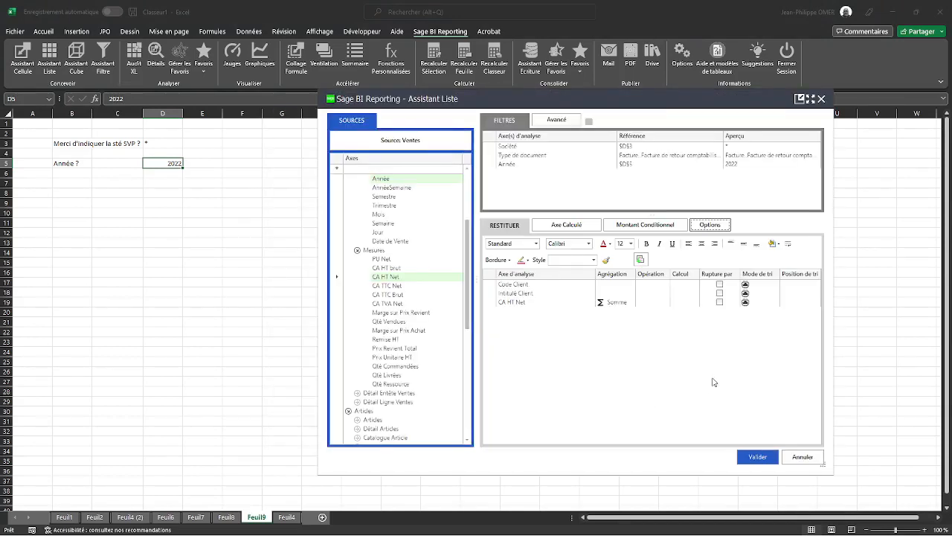
click(769, 458)
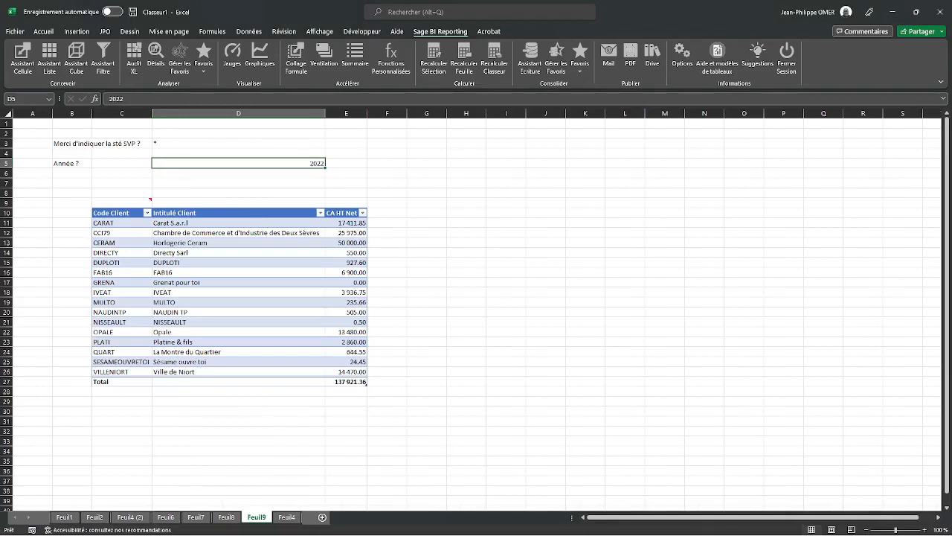
click(16, 33)
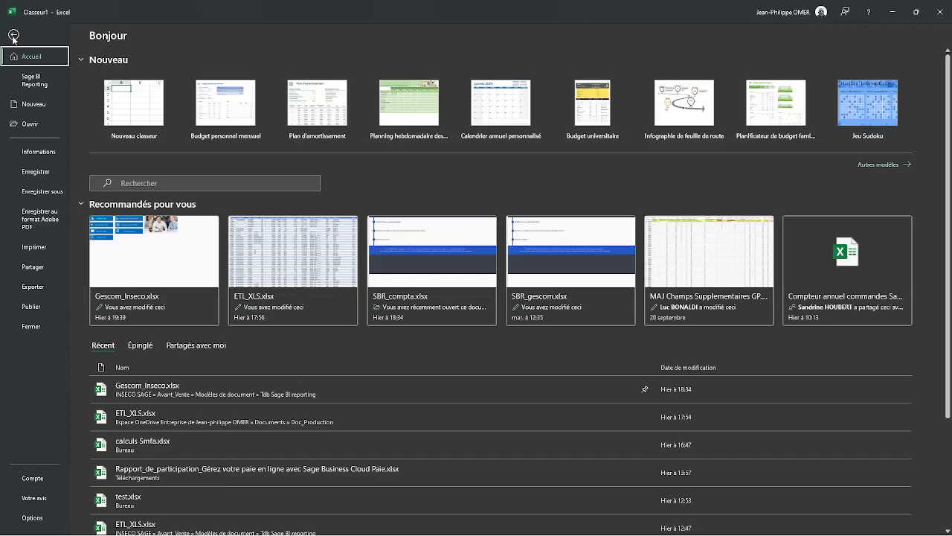
click(15, 34)
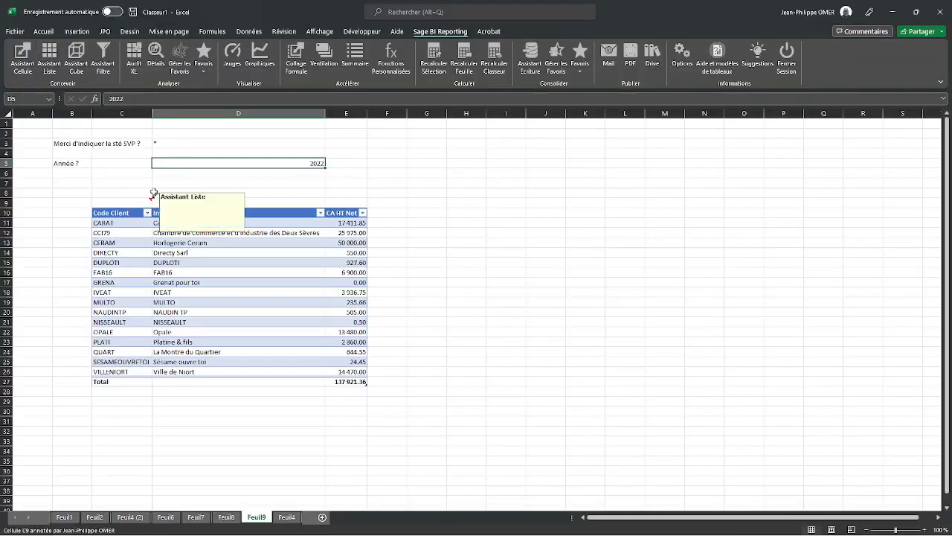
Step: Test the list by setting the year in cell D5 to 2021 and restoring it to 2022
text(2021)
key(Return)
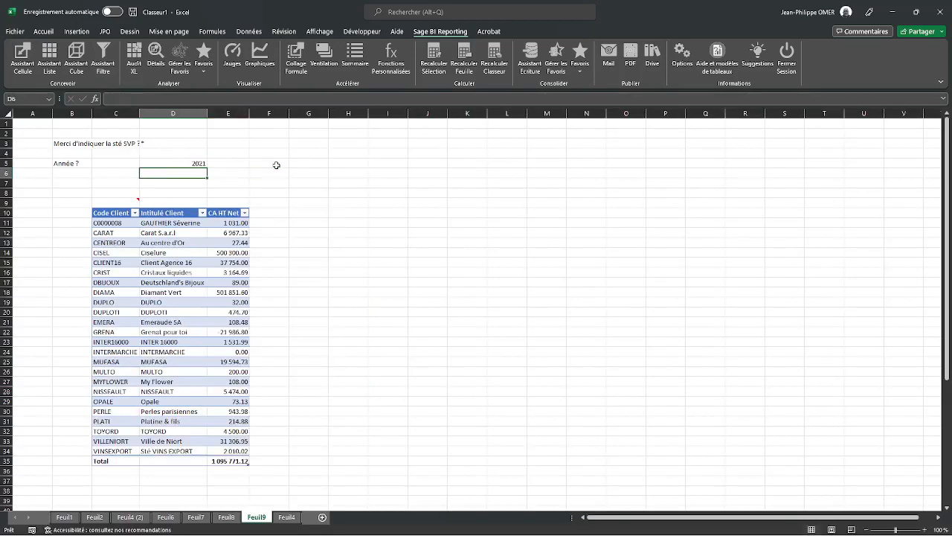
key(Up)
text(2022)
key(Return)
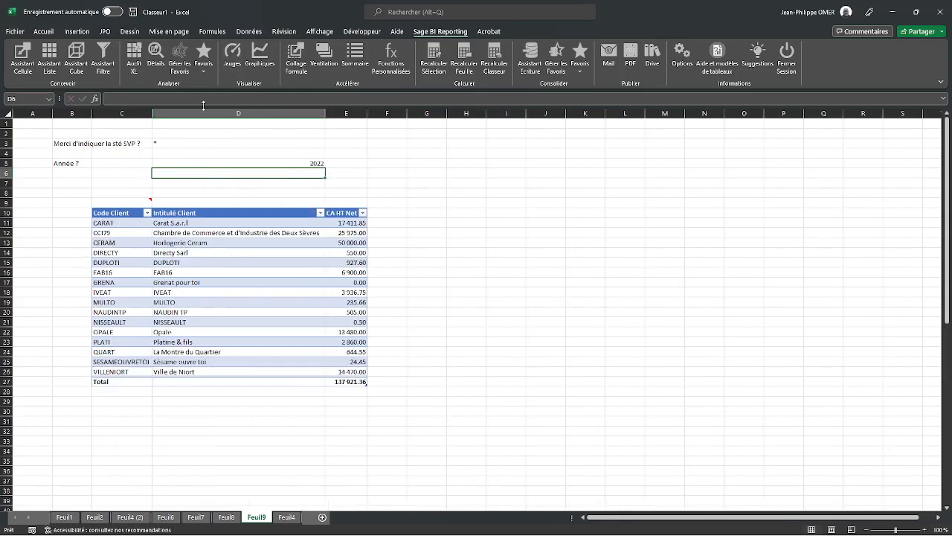
Step: Set the company parameter in cell D3 to Bijou SA from the company filter list
click(181, 145)
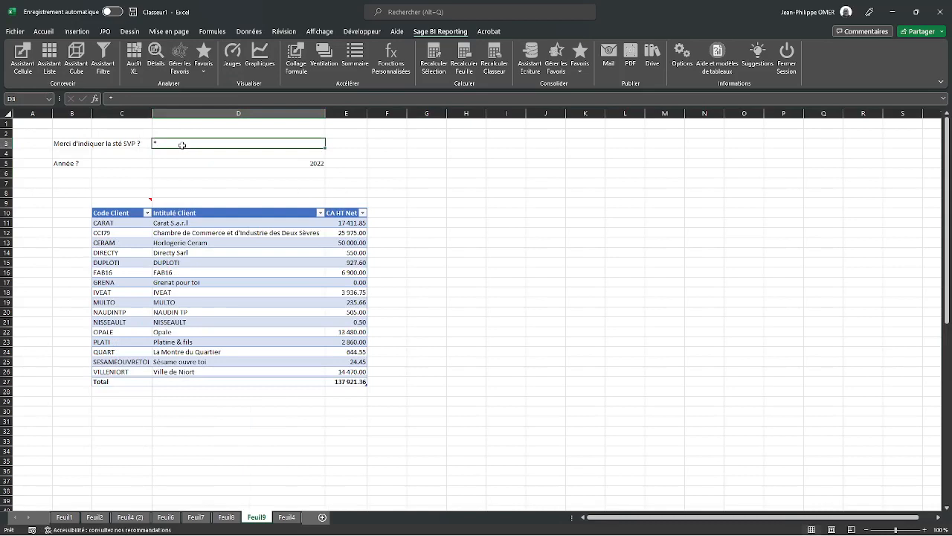
double_click(181, 145)
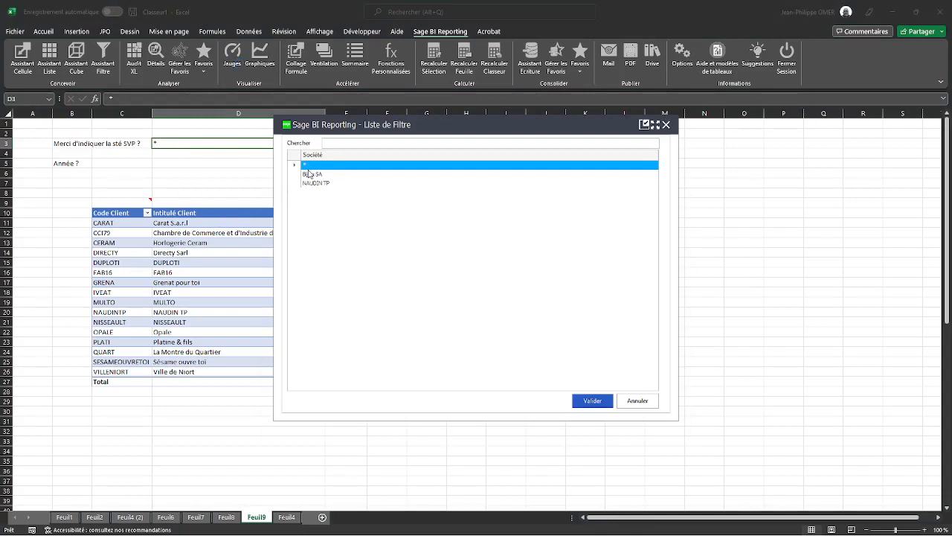
click(310, 174)
click(632, 402)
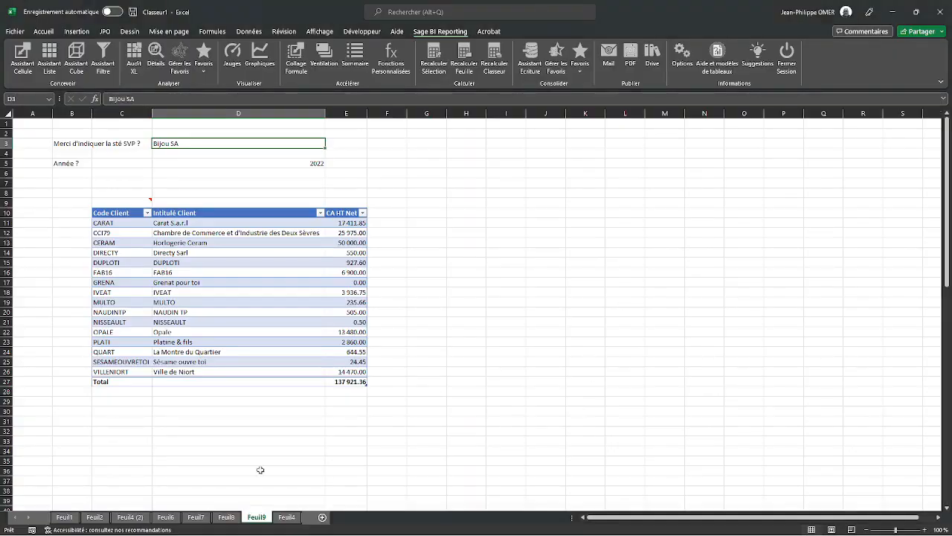
Step: Apply the green medium table style from the second row of the Moyen styles to the client sales list
click(222, 234)
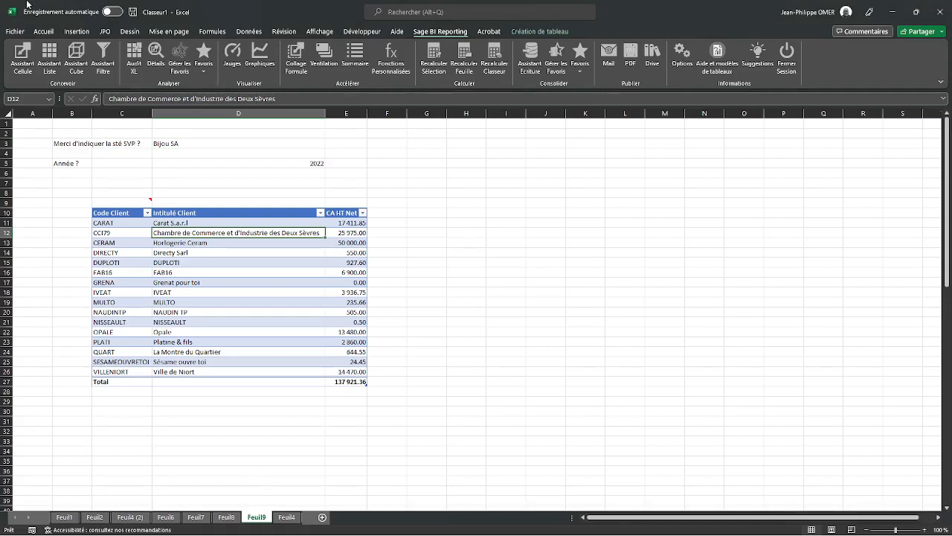
click(54, 32)
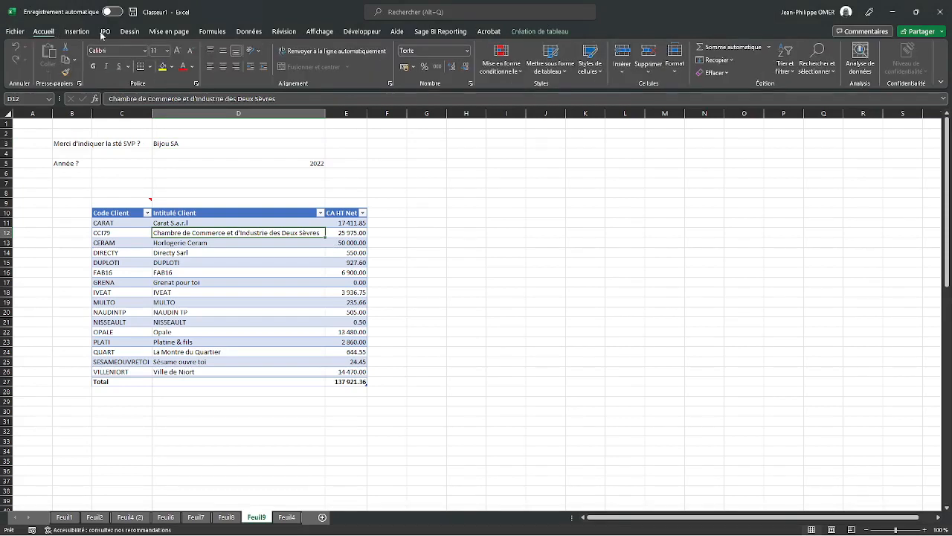
click(537, 70)
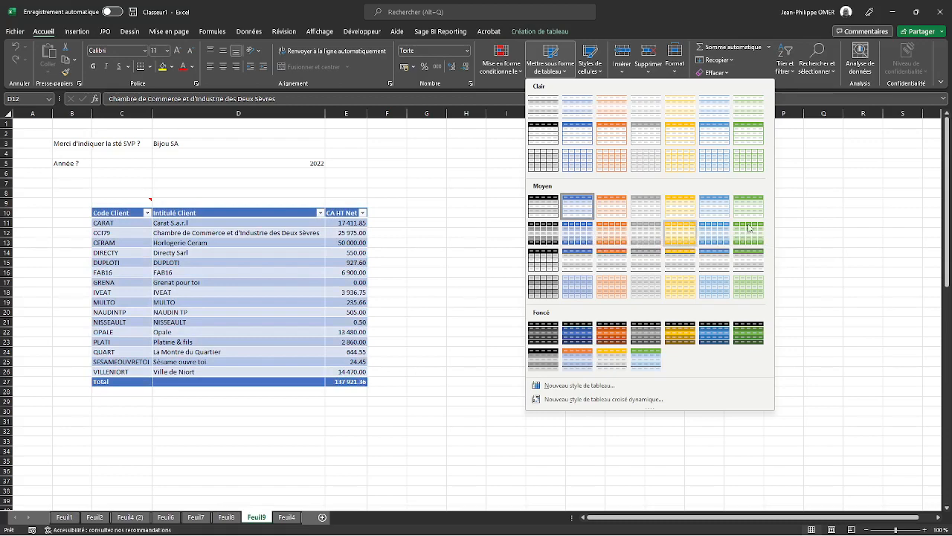
click(748, 232)
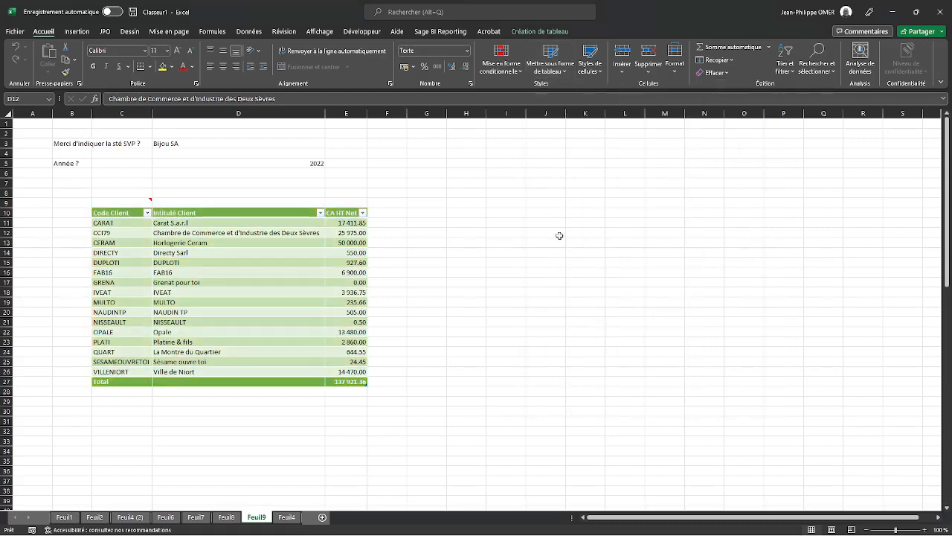
Step: Review the client names available in the Intitulé Client column's filter without applying a filter
click(320, 213)
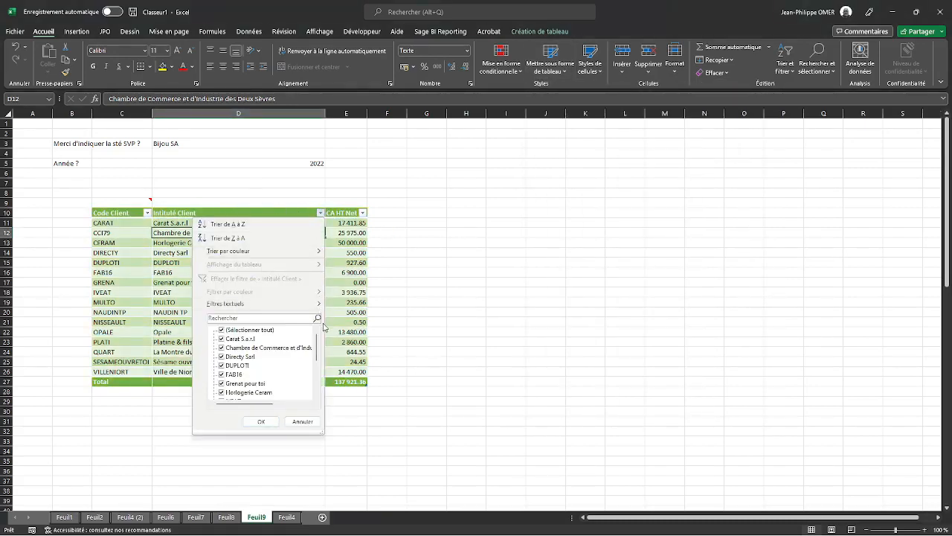
scroll(324, 349, down, 3)
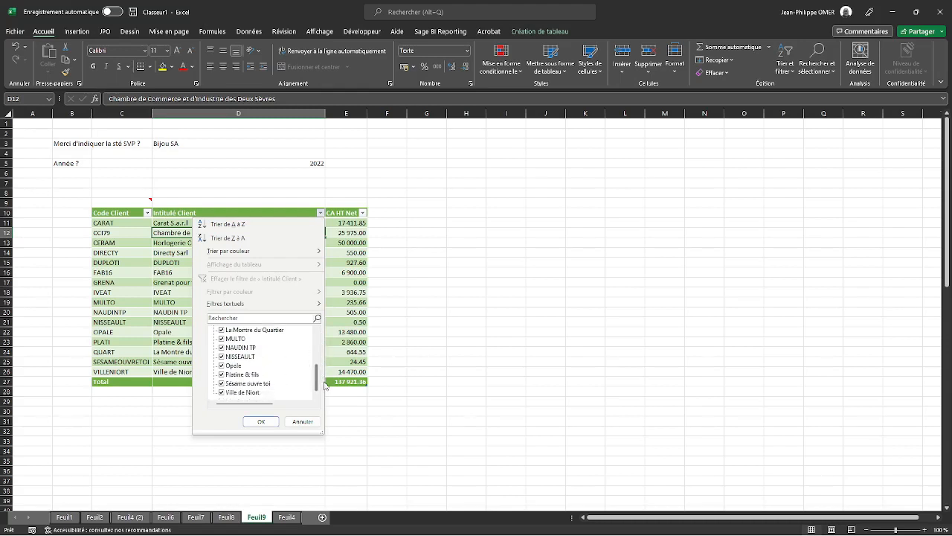
scroll(322, 372, up, 5)
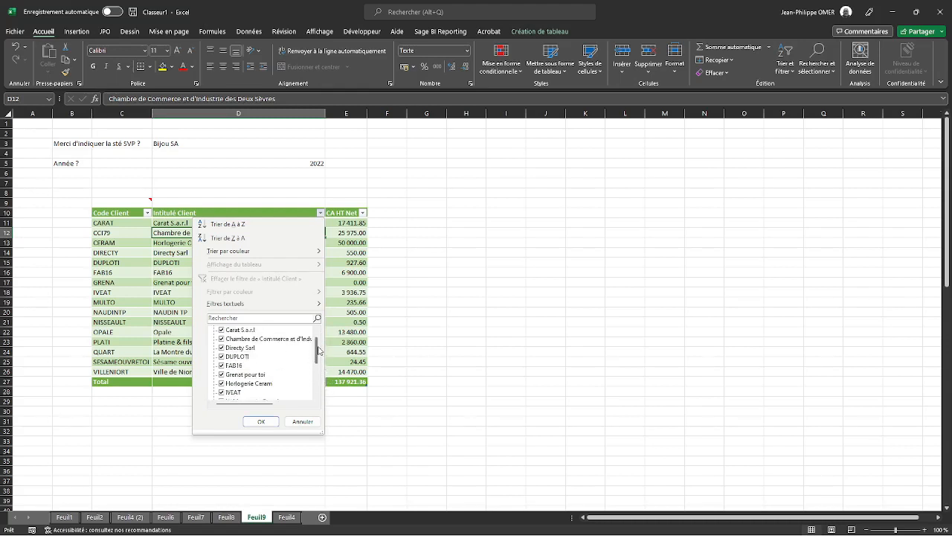
click(309, 421)
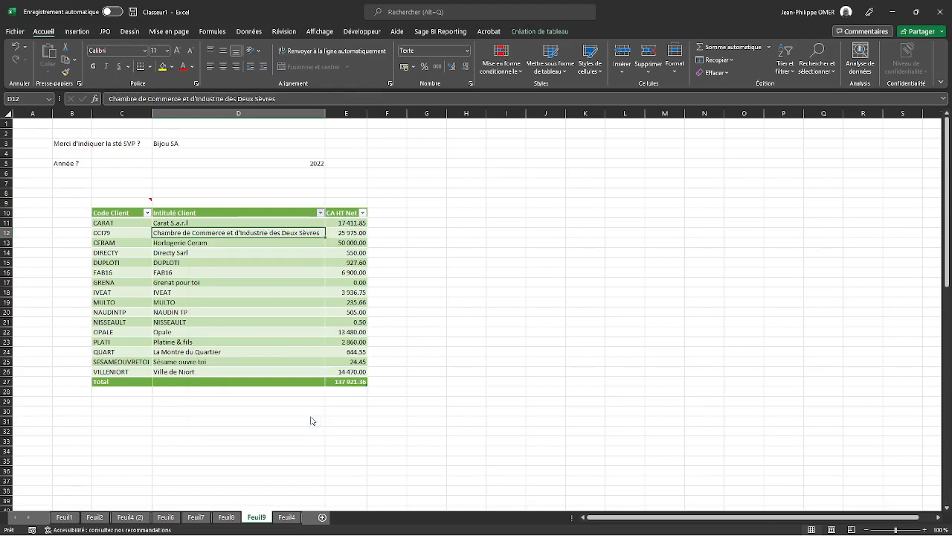
Step: Add a calculated column in F dividing each client's CA HT Net by the table's CA HT Net total
click(378, 224)
text(=)
key(Left)
text(/)
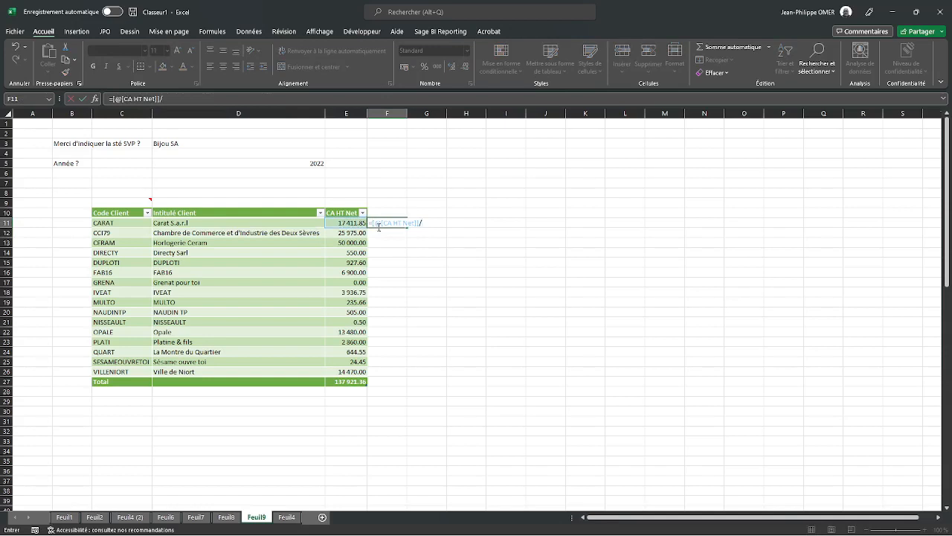
click(346, 380)
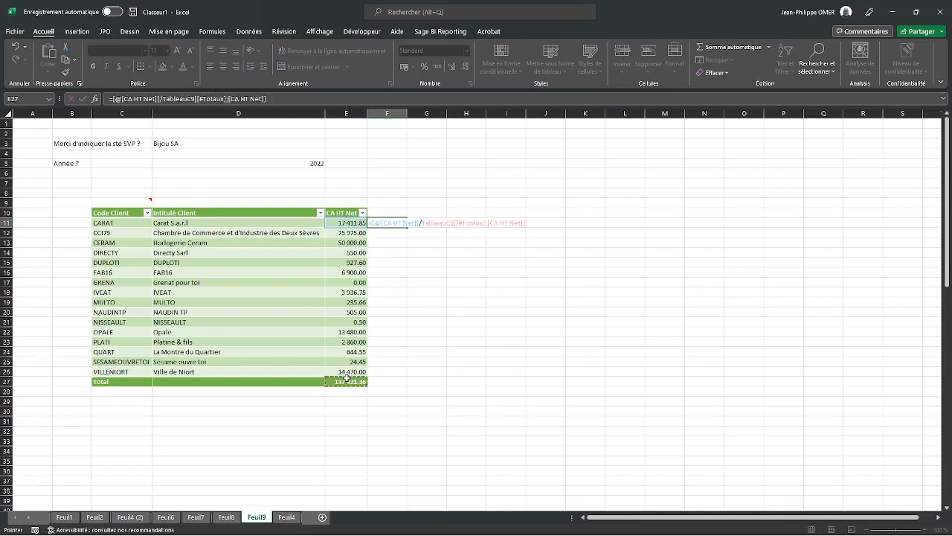
key(Return)
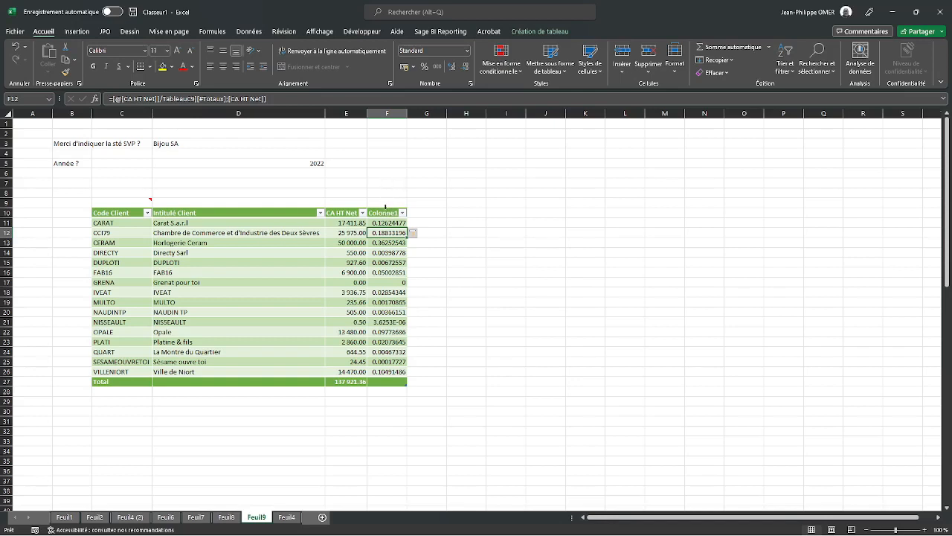
Step: Format the values of the new calculated column as percentages and center them
click(385, 207)
click(424, 67)
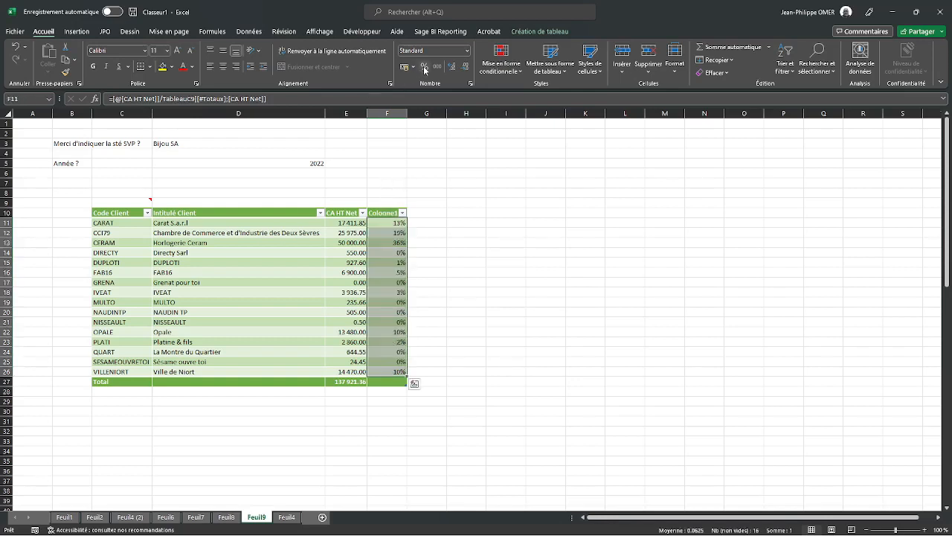
click(222, 66)
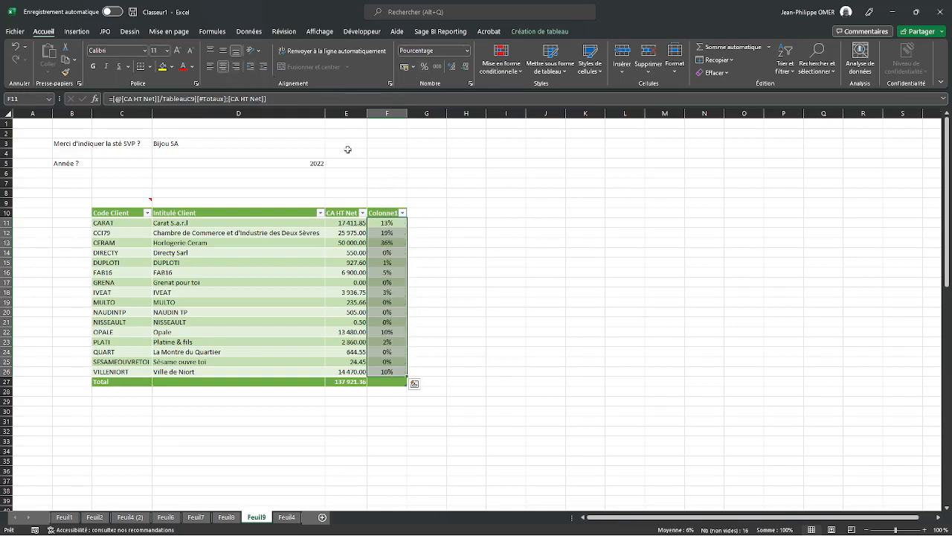
Step: Rename the calculated column's header in cell F10 to %
click(390, 214)
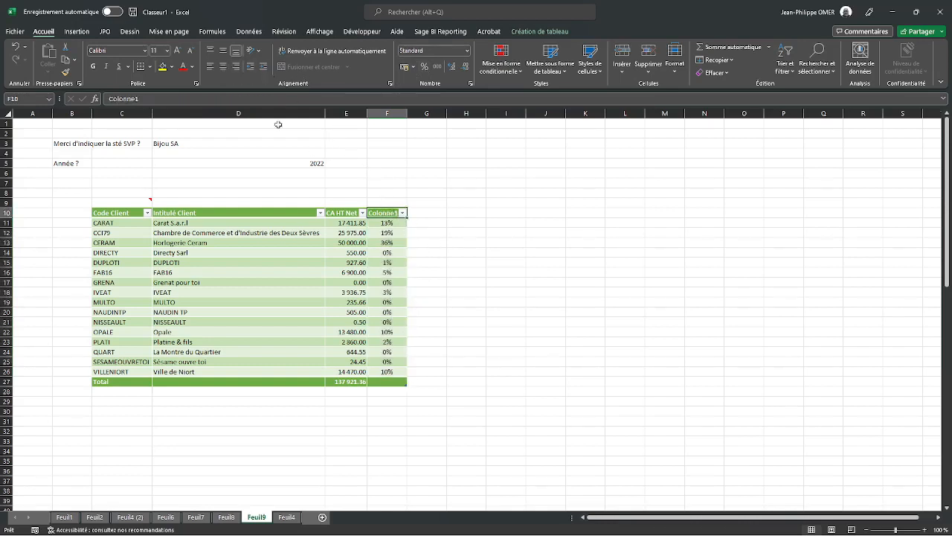
drag(182, 99, 88, 109)
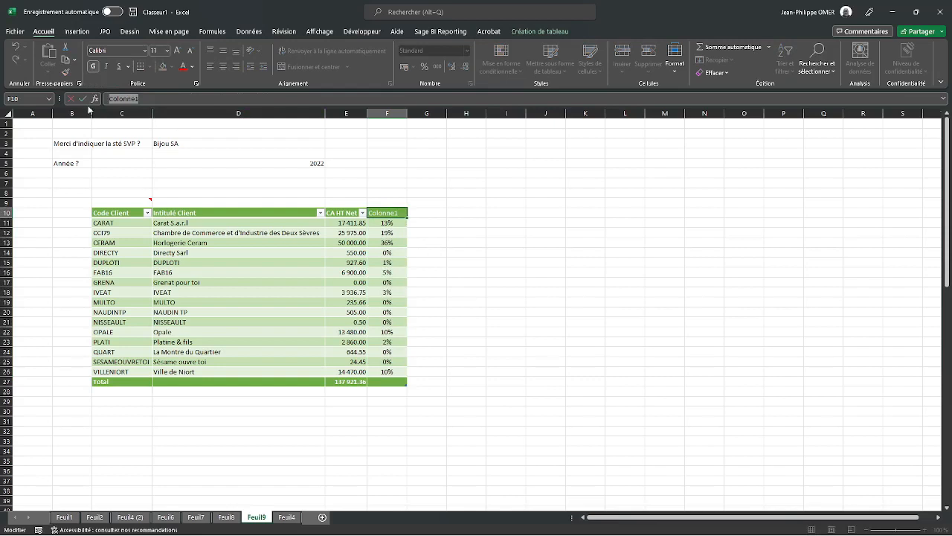
text(%)
key(Return)
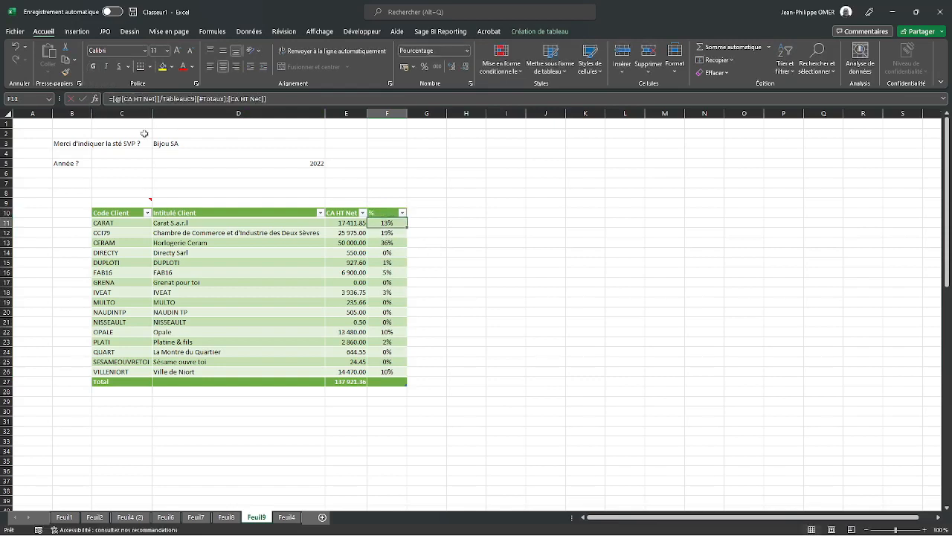
Step: Add magenta gradient data bars to the CA HT Net values using conditional formatting
click(348, 213)
click(349, 208)
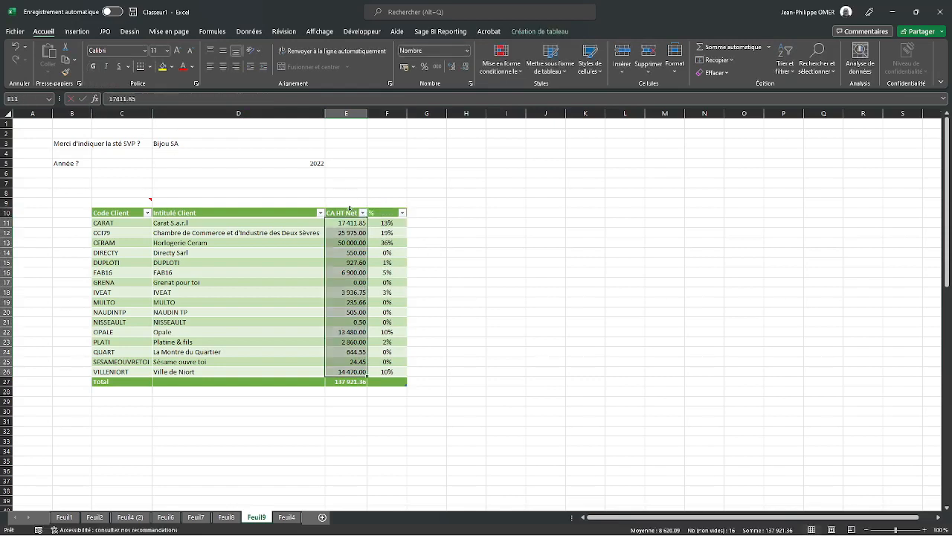
click(501, 64)
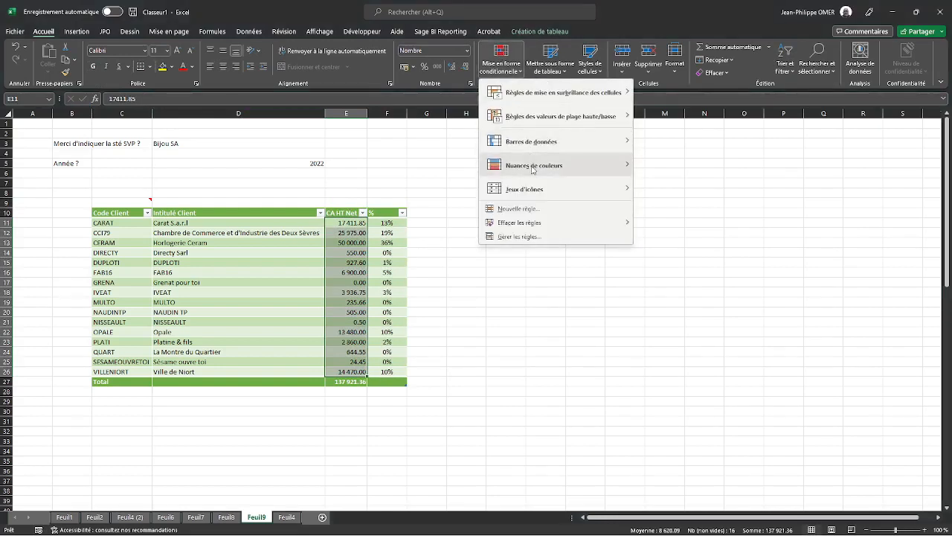
mouse_move(531, 190)
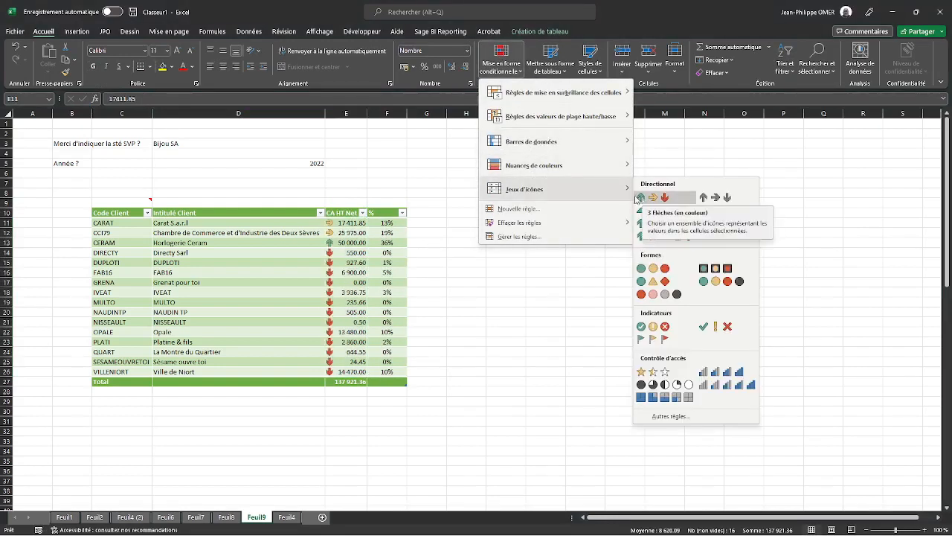
mouse_move(528, 166)
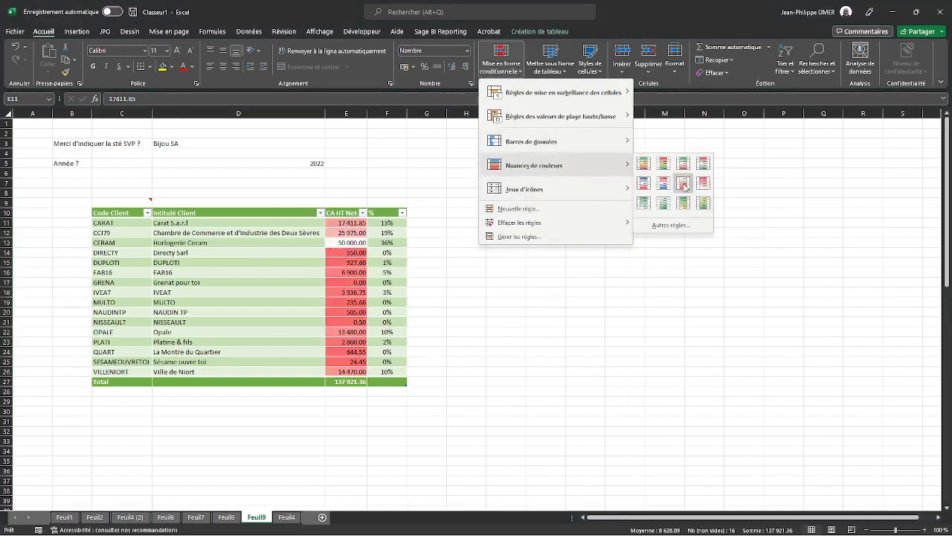
mouse_move(542, 146)
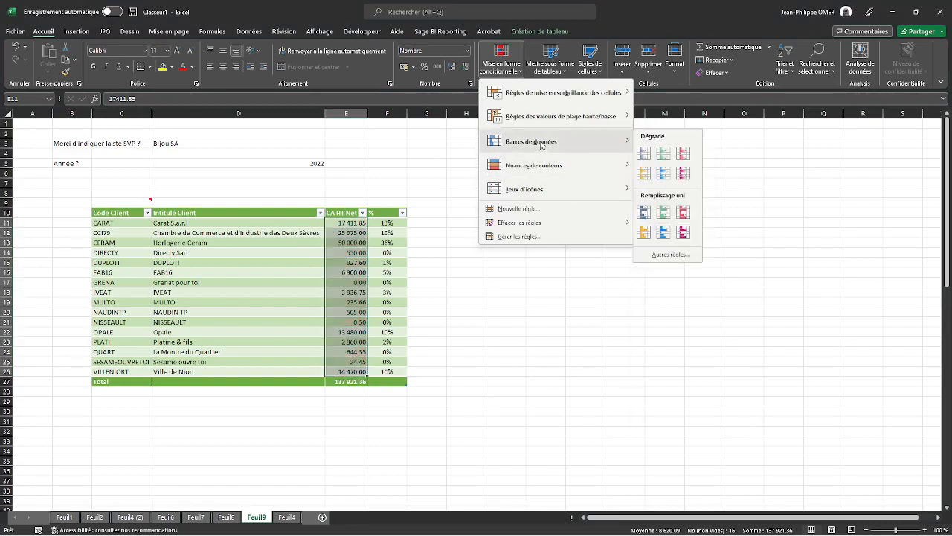
click(684, 173)
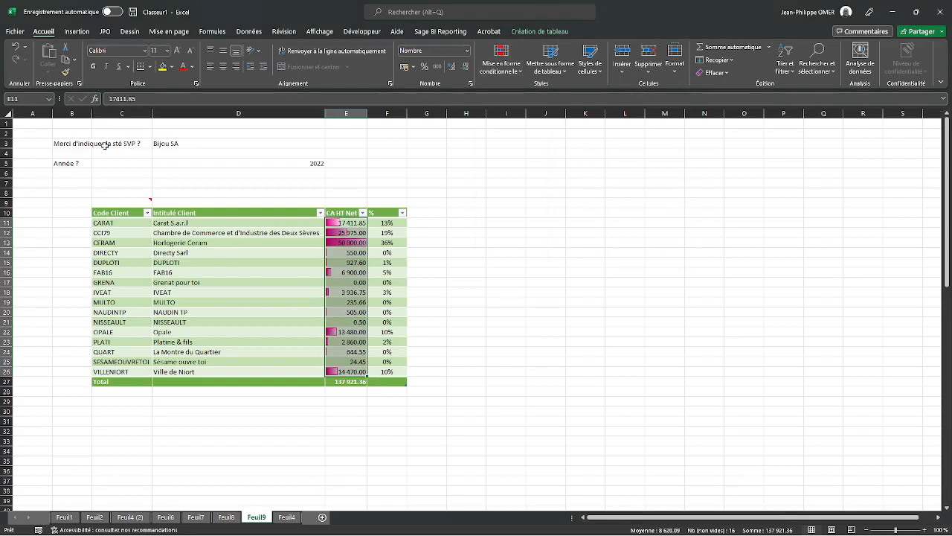
Step: Reopen the list definition in cell C9, sort it by CA HT Net in descending order and regenerate the list
click(125, 202)
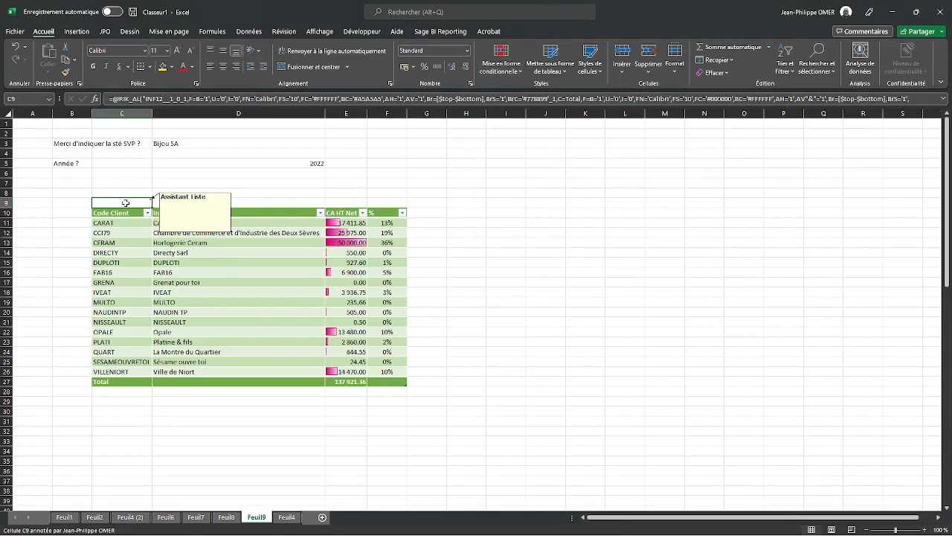
double_click(125, 204)
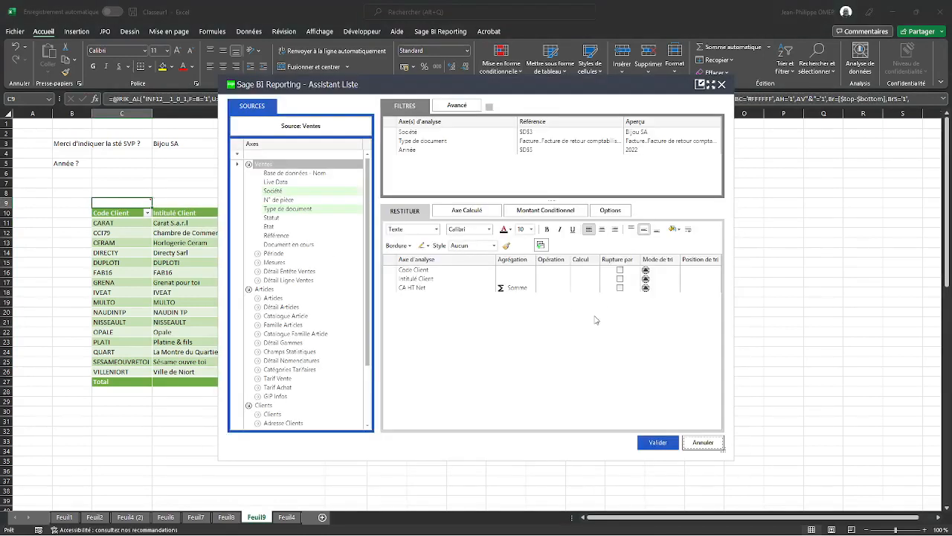
click(666, 289)
click(674, 305)
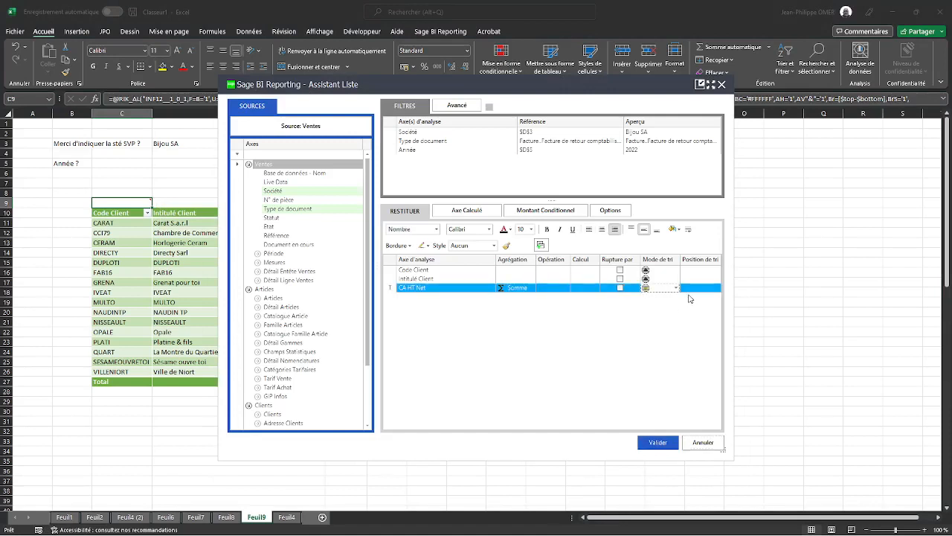
click(713, 288)
click(717, 291)
click(701, 300)
click(668, 441)
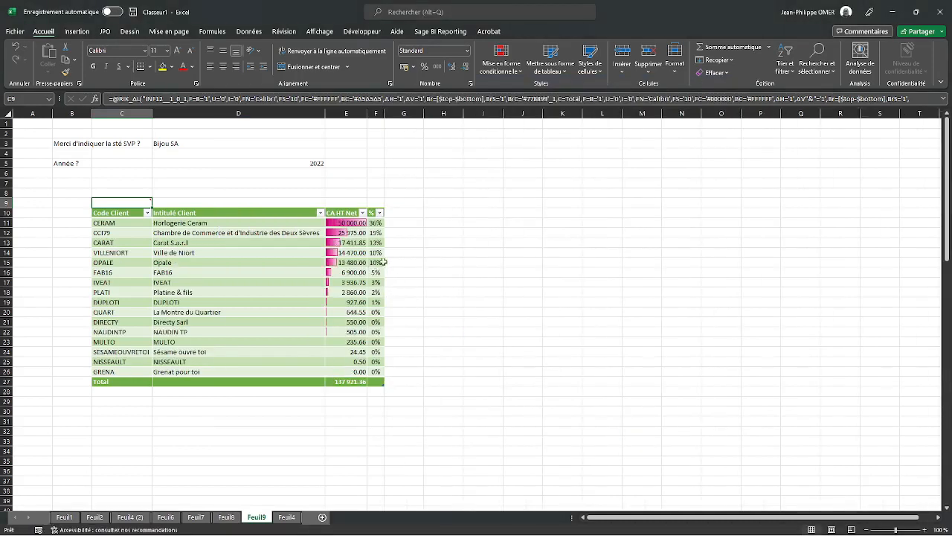
Step: Open a detail analysis of the CCI79 net sales value in E12 with N° de pièce and Date de Vente as rows
click(453, 283)
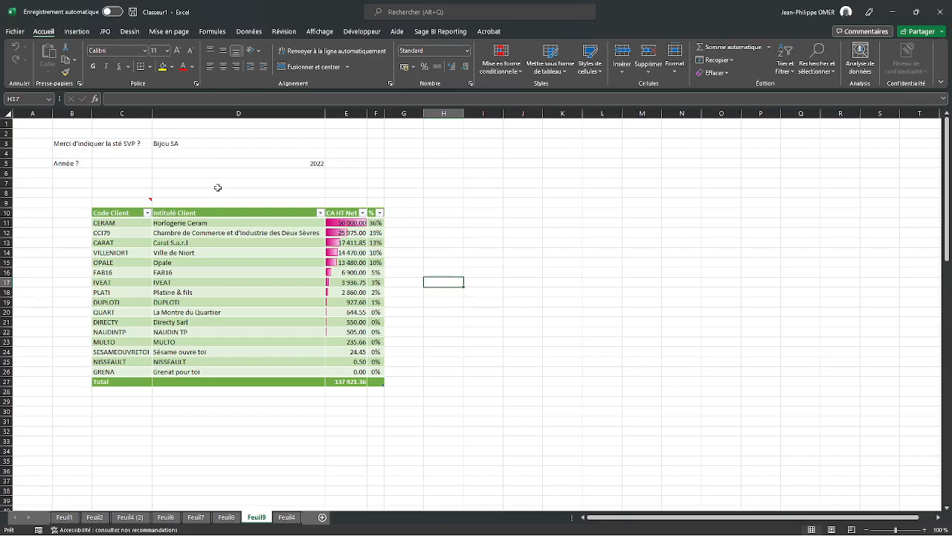
click(344, 224)
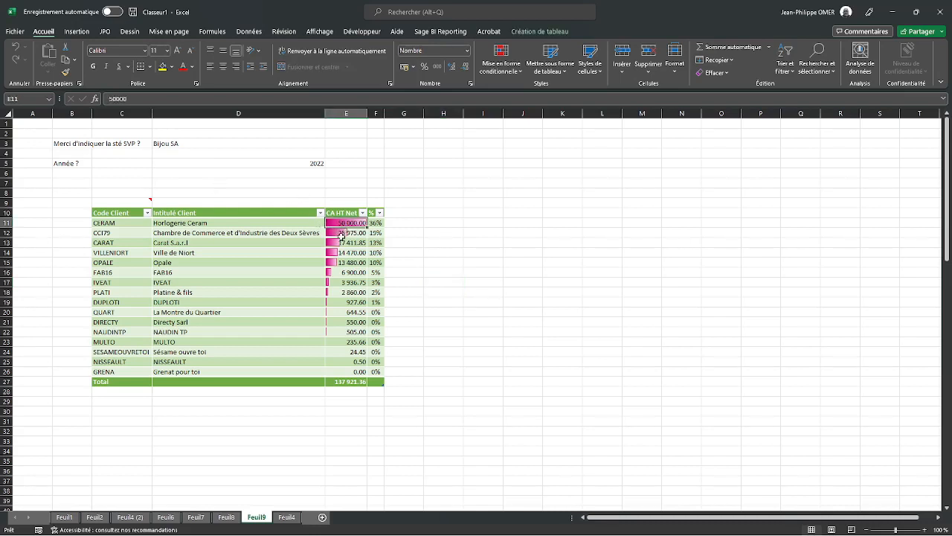
click(341, 234)
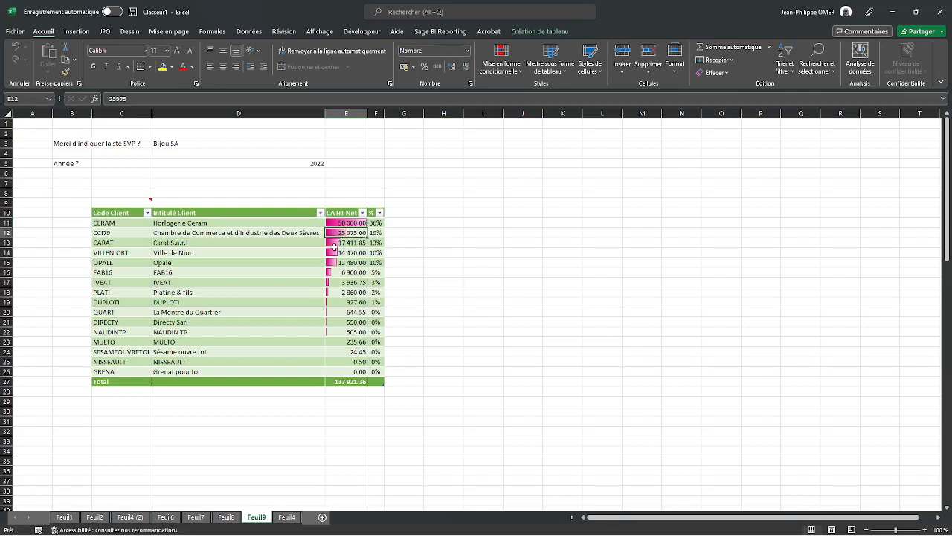
click(439, 32)
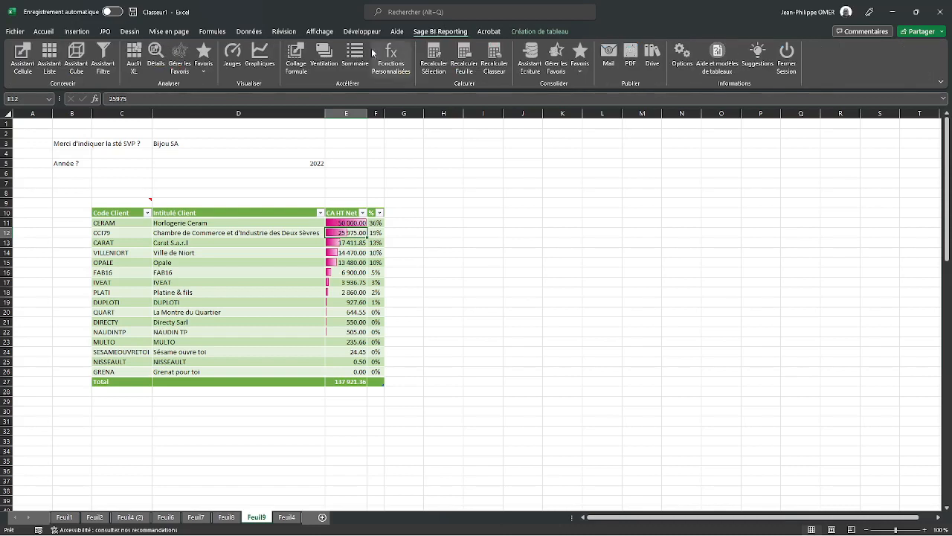
click(160, 69)
click(158, 64)
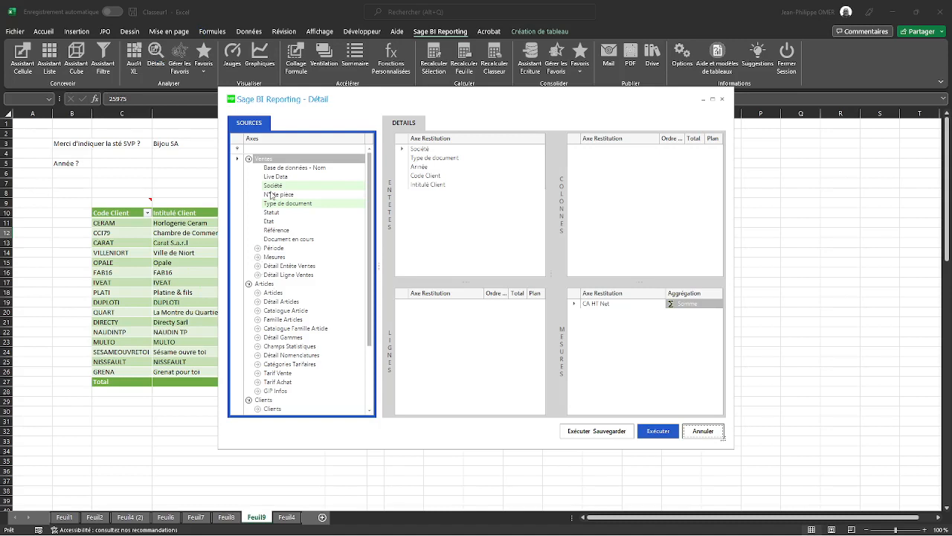
drag(275, 194, 417, 363)
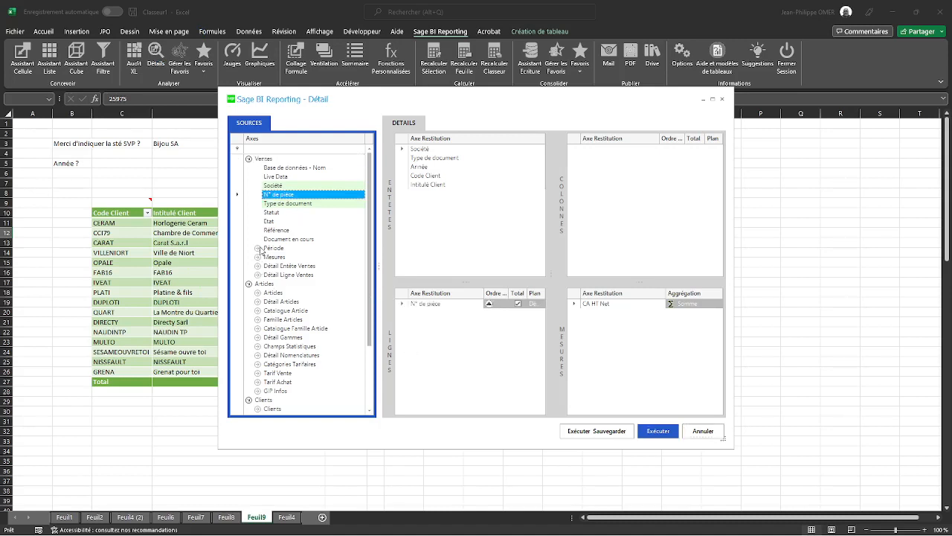
click(257, 248)
drag(289, 337, 493, 329)
Step: Run the detail analysis, save it as favourite "Par numero de facture" and close the result
click(591, 432)
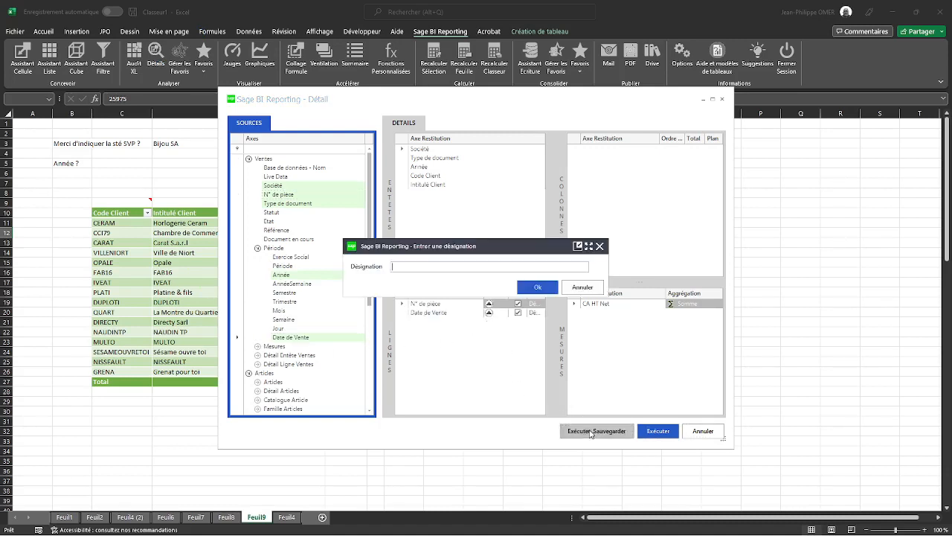
text(Fa)
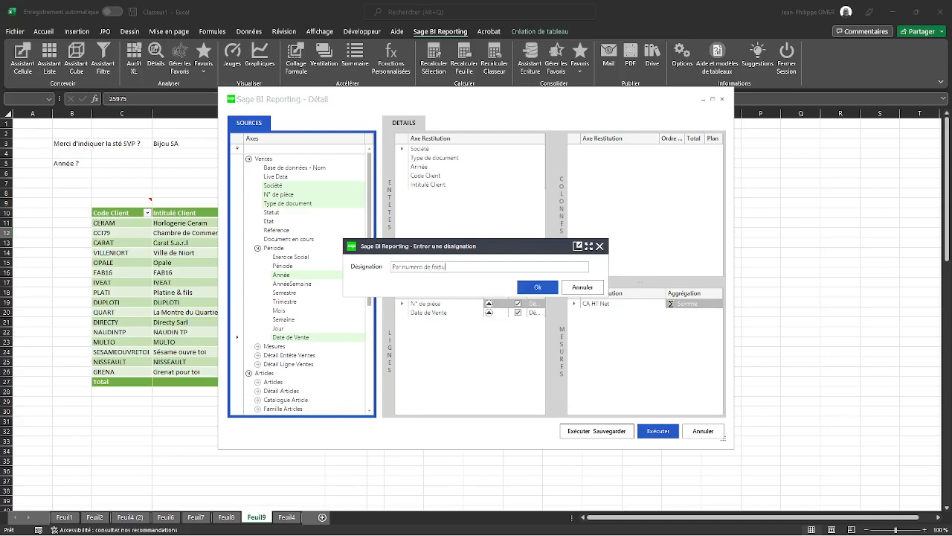
text(r numero de facture)
click(536, 287)
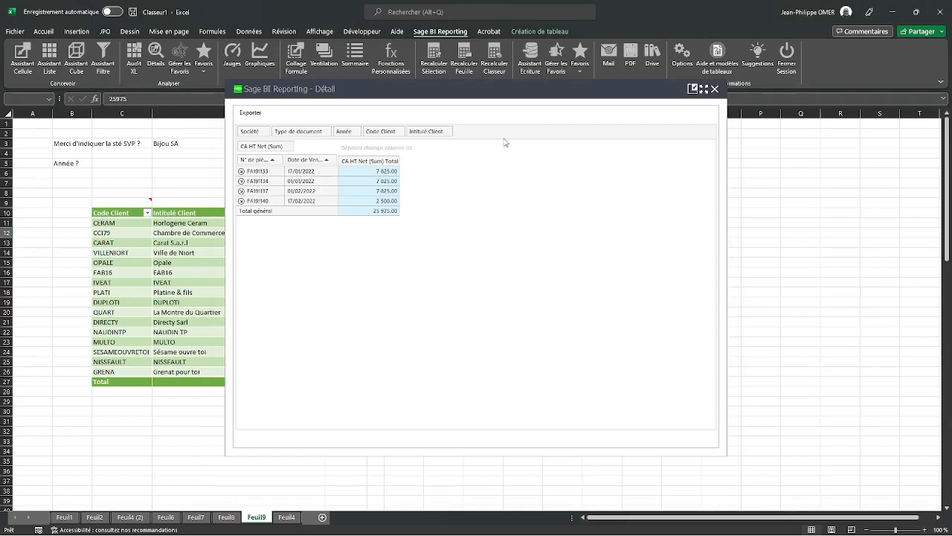
click(713, 89)
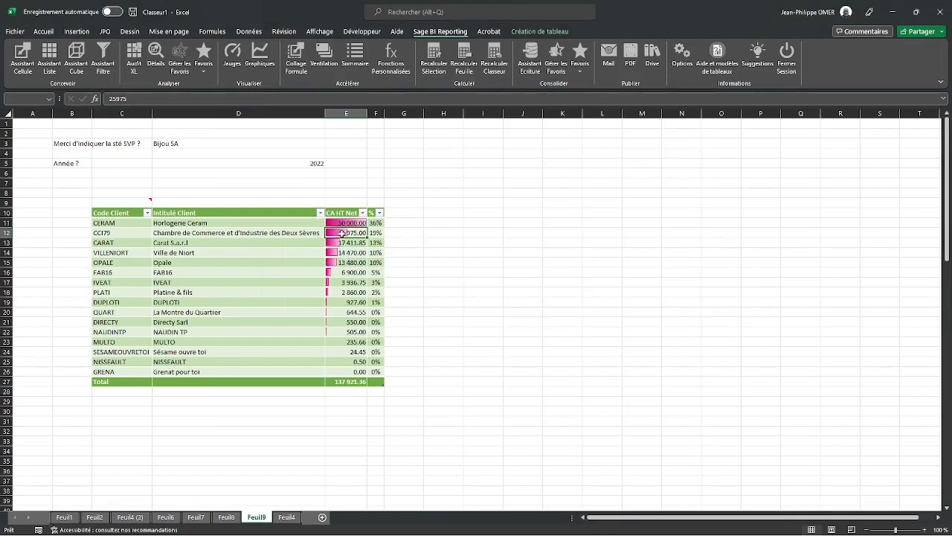
Step: Set up another detail analysis of E12 with N° de pièce, Référence article and Désignation as rows
click(155, 66)
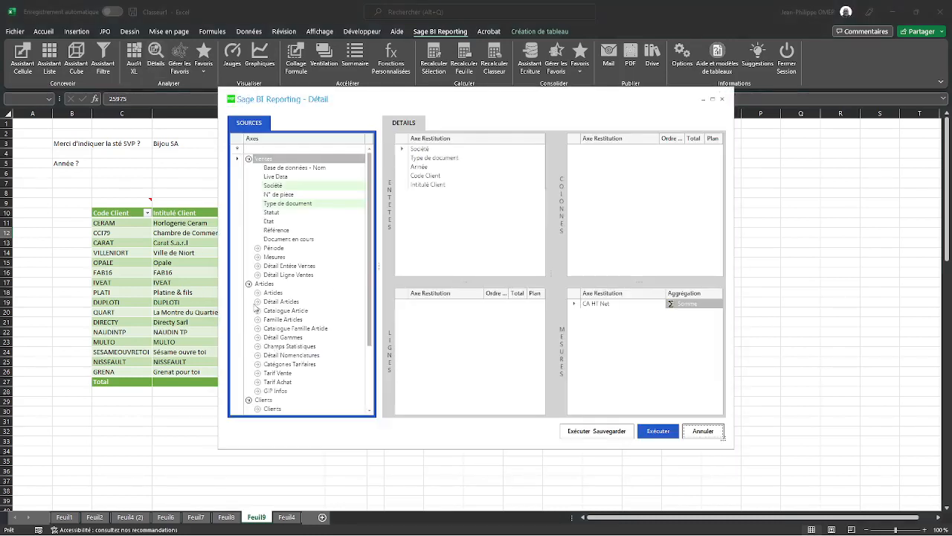
click(257, 275)
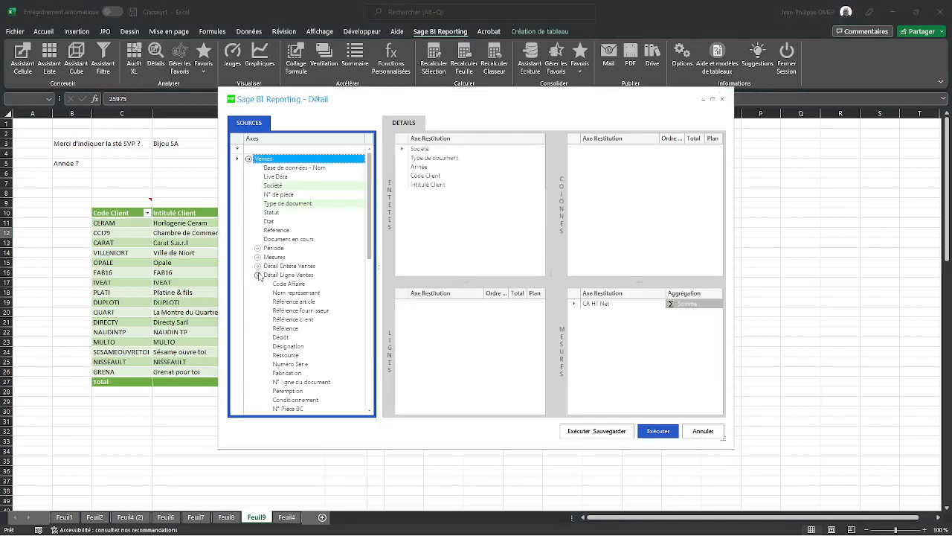
drag(435, 332, 435, 331)
drag(300, 346, 448, 344)
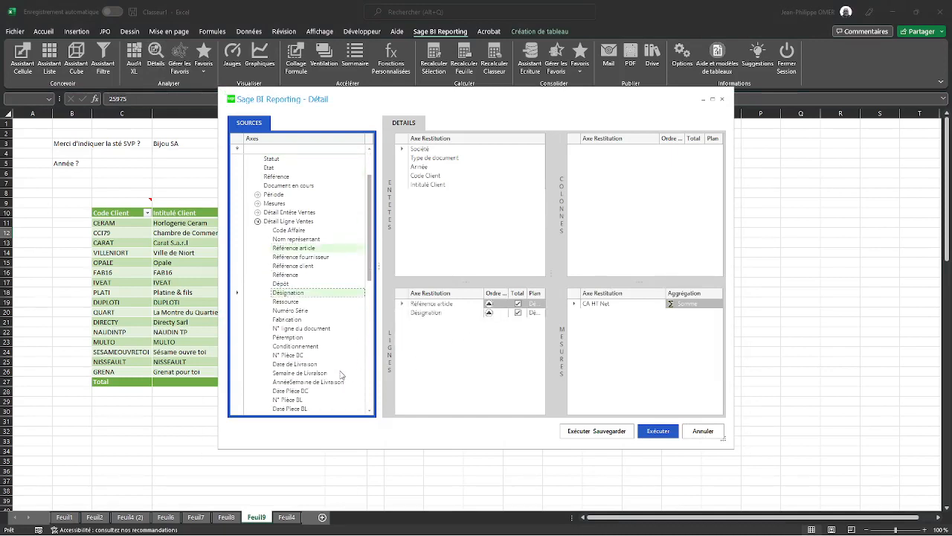
drag(288, 199, 415, 316)
scroll(311, 357, down, 3)
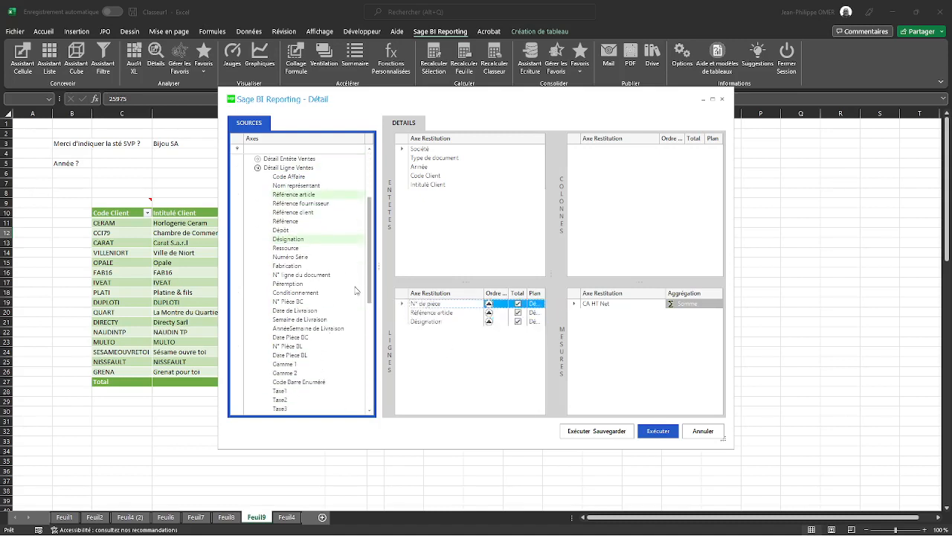
drag(376, 253, 379, 325)
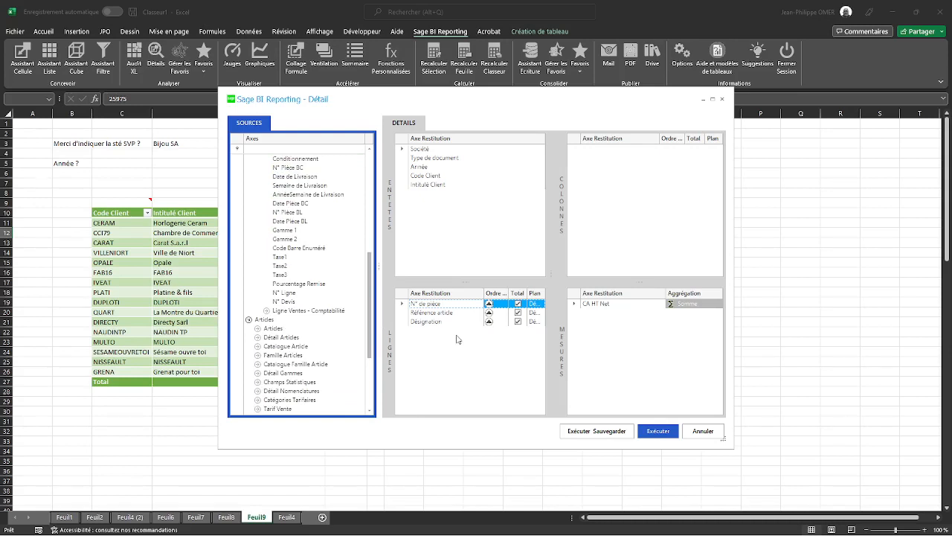
Step: Save and run the article-level detail as favourite "Par article" and close the result
click(608, 435)
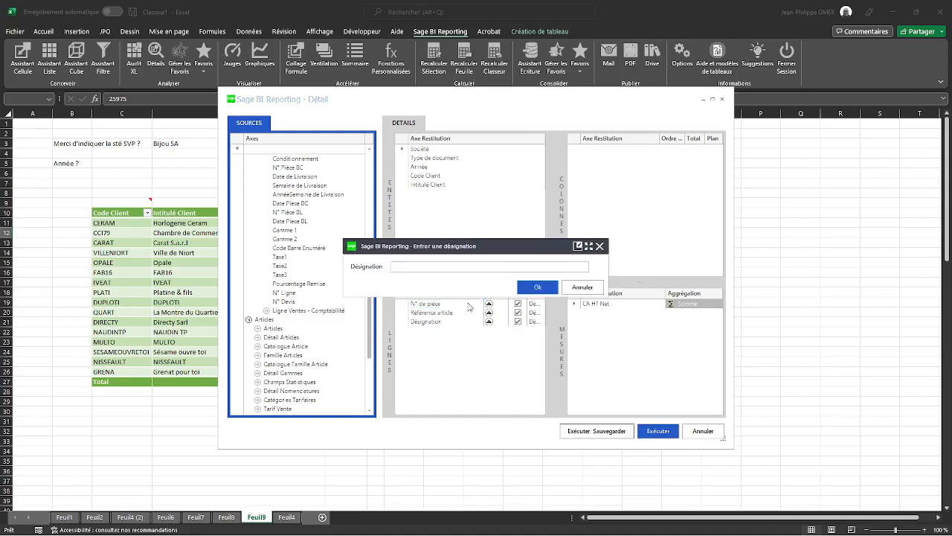
text(Par)
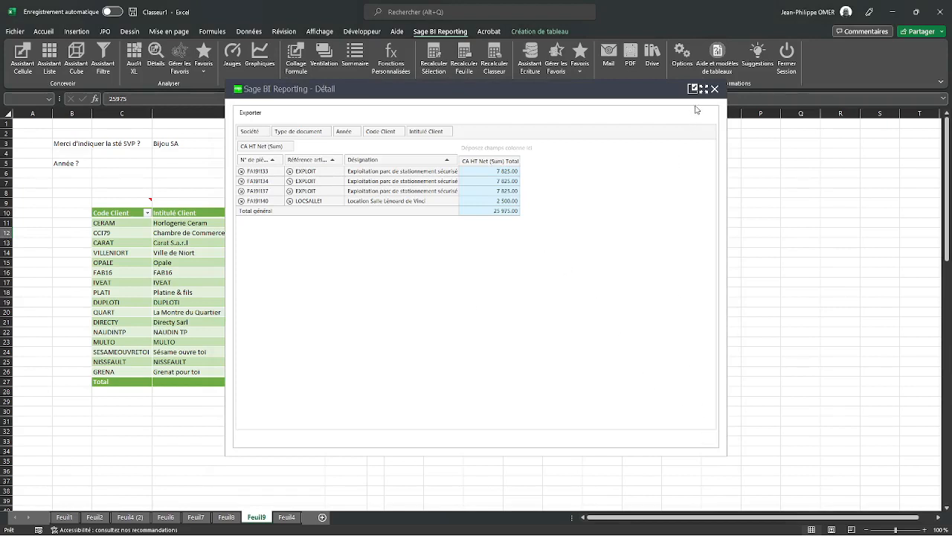
click(716, 89)
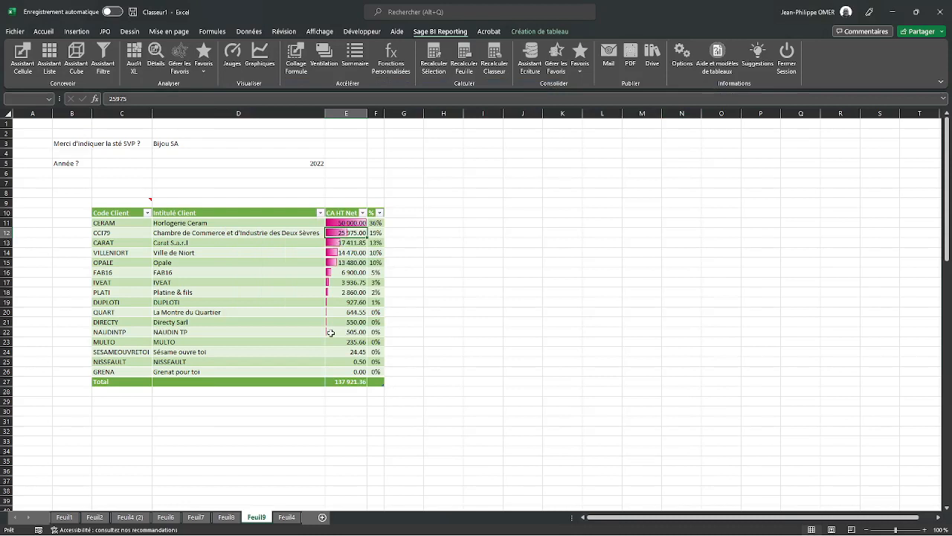
Step: Examine the Opale net sales value in E15 with the saved favourite "Par article" and close the detail
click(343, 224)
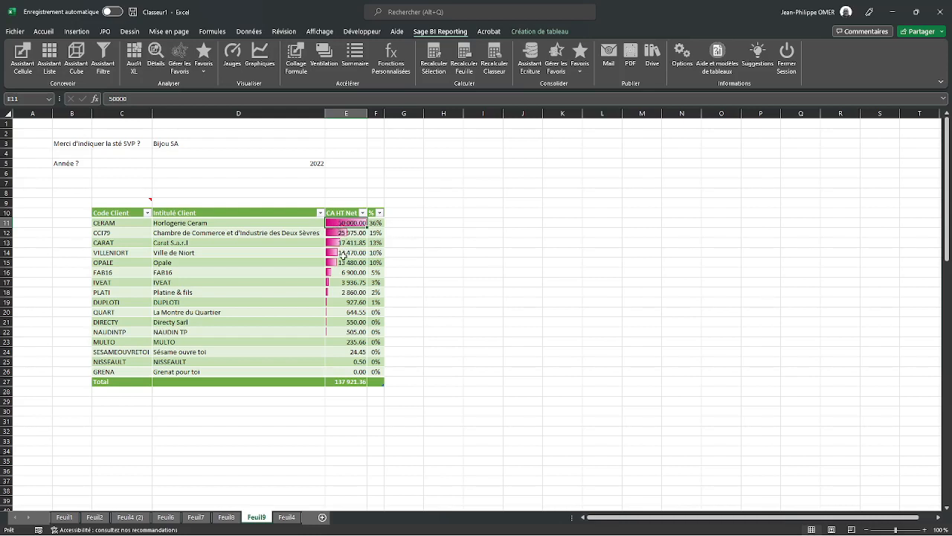
click(351, 263)
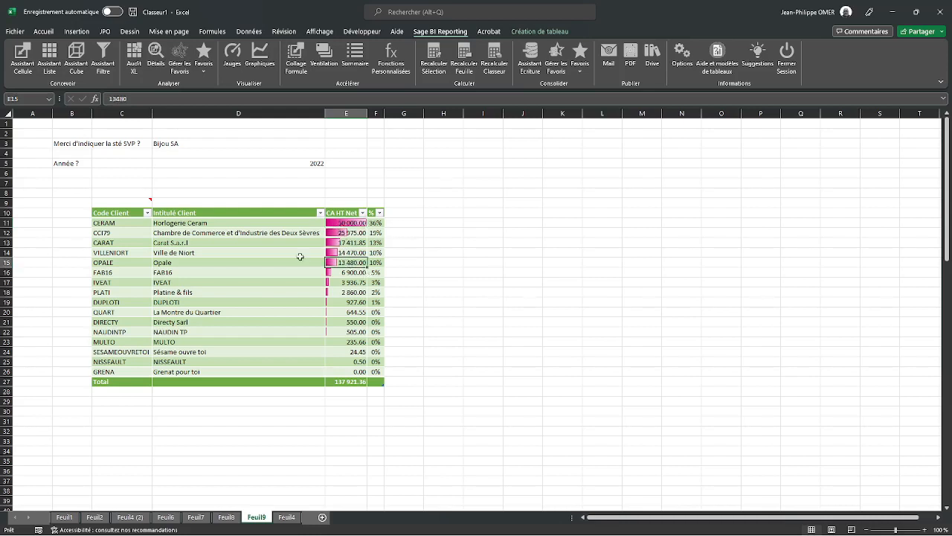
click(204, 67)
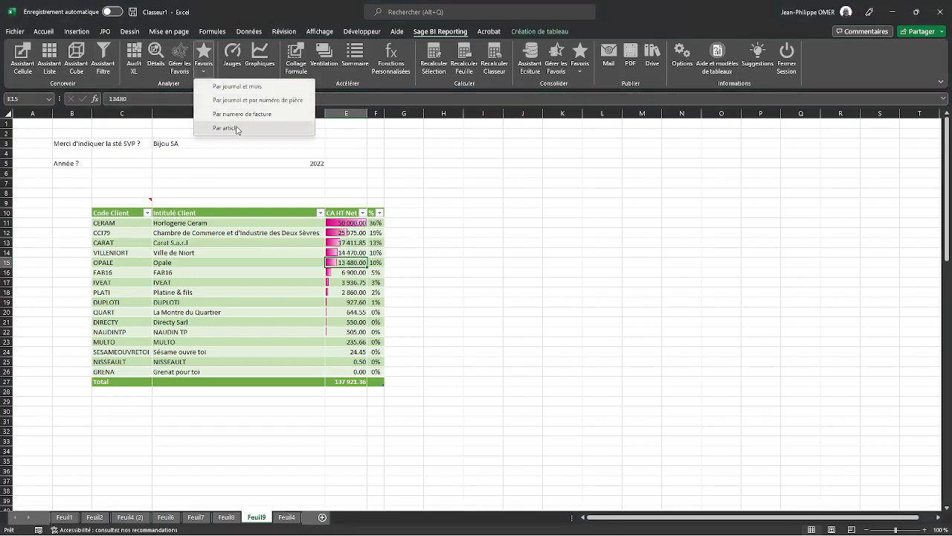
click(225, 128)
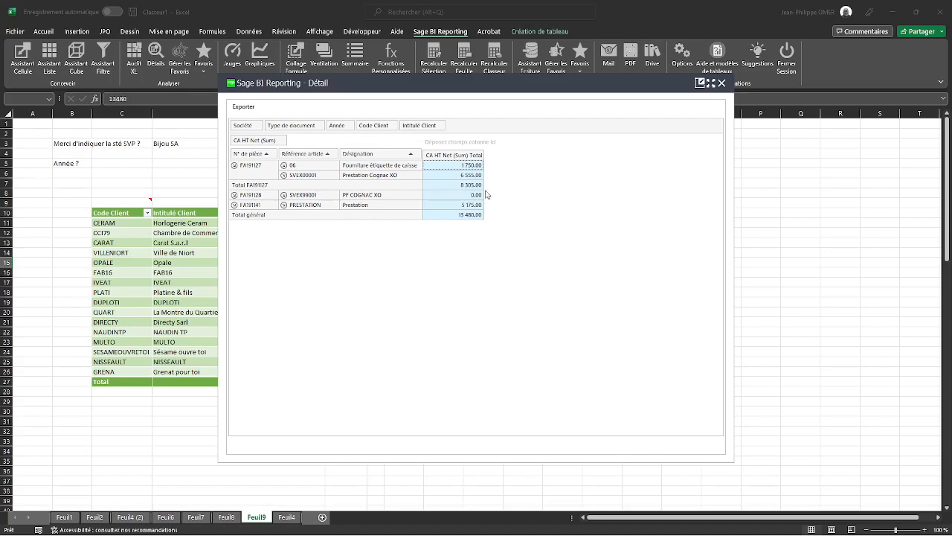
click(722, 83)
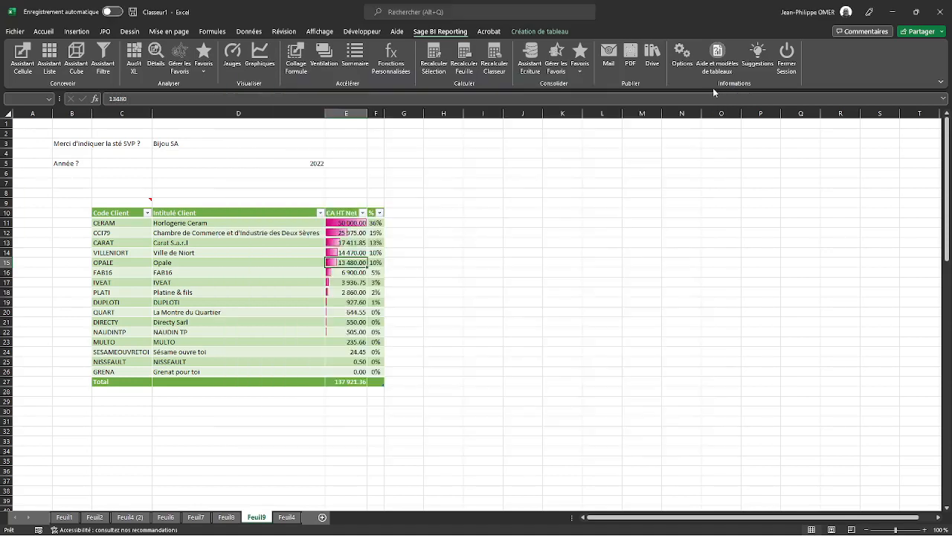
Step: Add a new worksheet and copy the company and year parameters from B3:D5 of Feuil9 to its cell B2
click(320, 517)
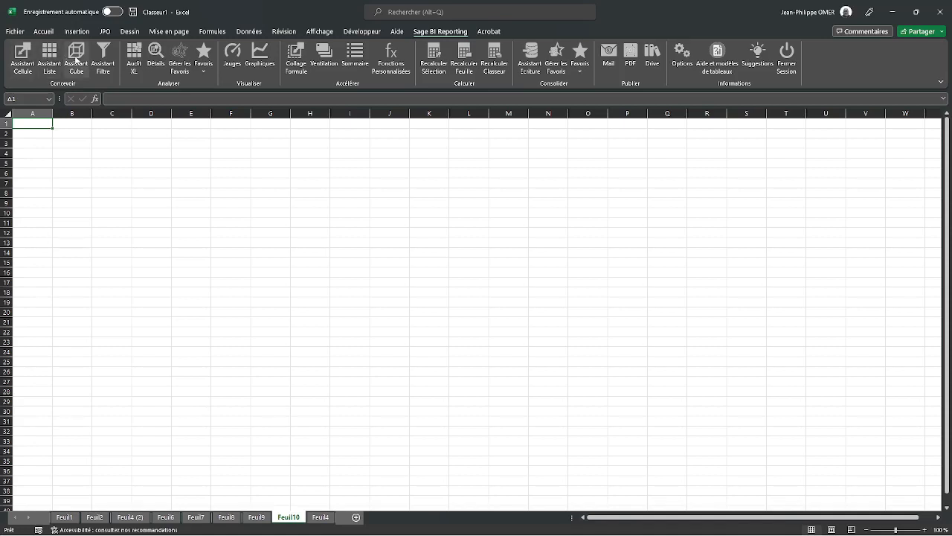
click(76, 61)
key(Escape)
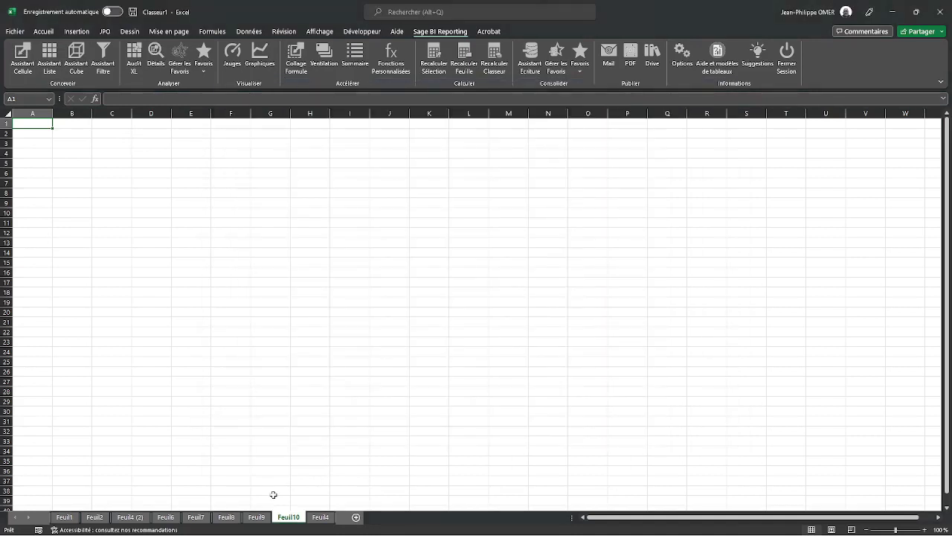
click(256, 516)
drag(70, 143, 268, 166)
key(ctrl+c)
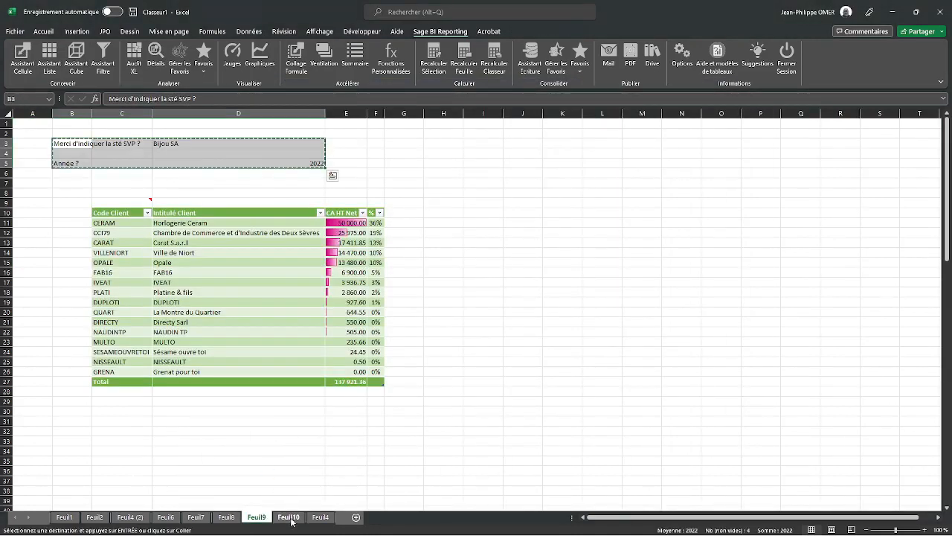
click(289, 516)
click(88, 129)
key(ctrl+v)
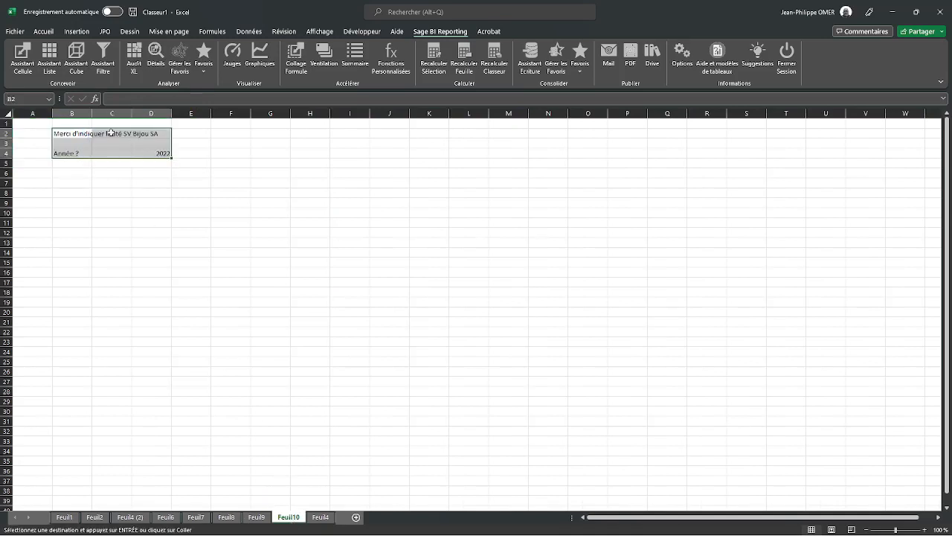
Step: Start a cube in cell B7 from the Ventes model of Sage 100 Gestion Commerciale, with the Société filter linked to D2
click(86, 185)
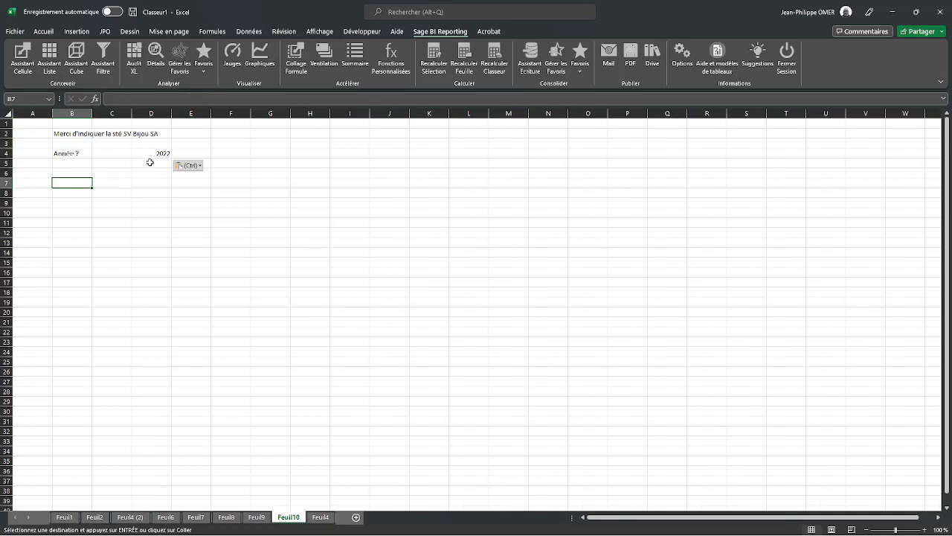
click(82, 59)
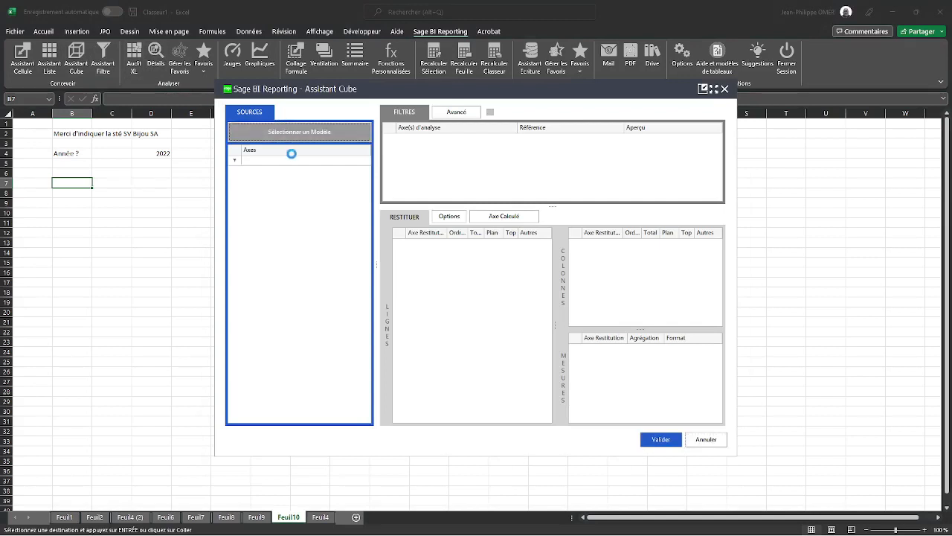
click(398, 212)
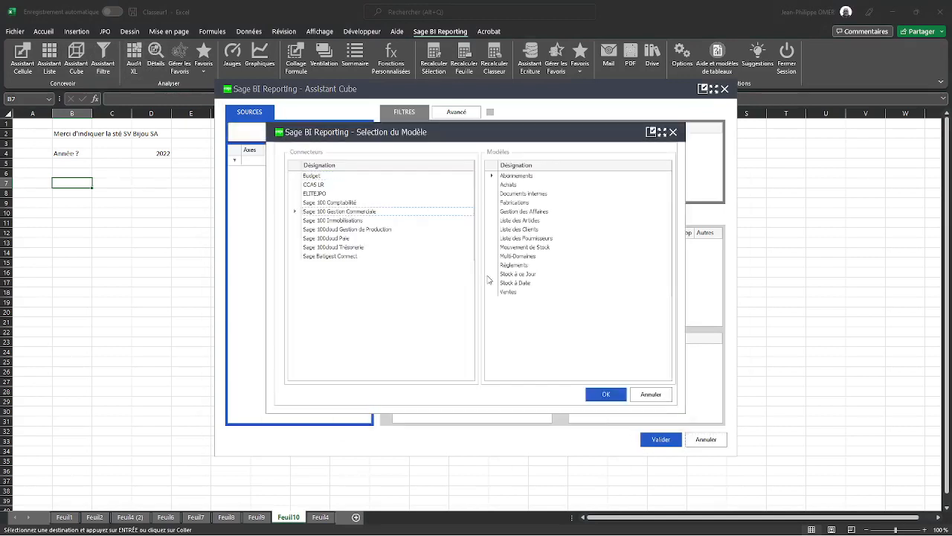
double_click(509, 292)
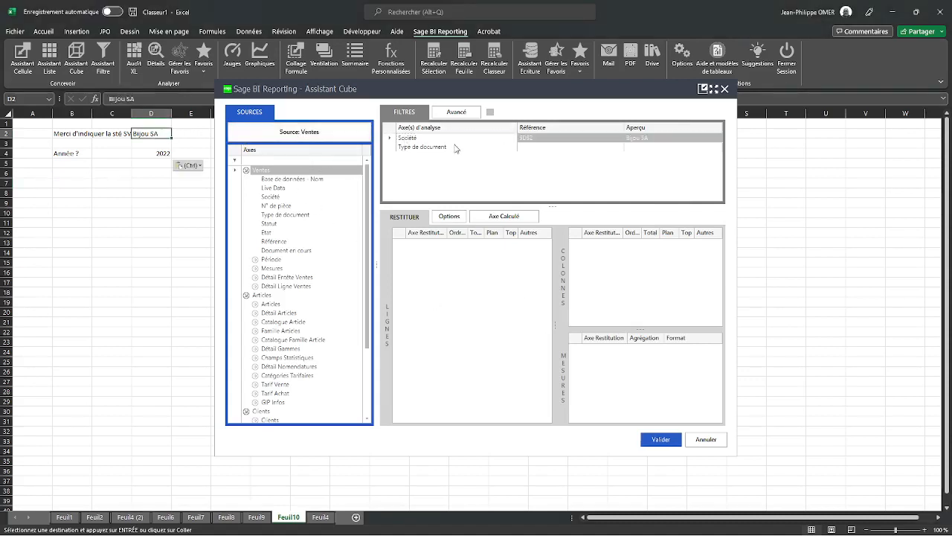
Step: Filter the cube's Type de document on Bon de livraison and the range from Facture to Préparation de livraison
click(572, 148)
click(627, 149)
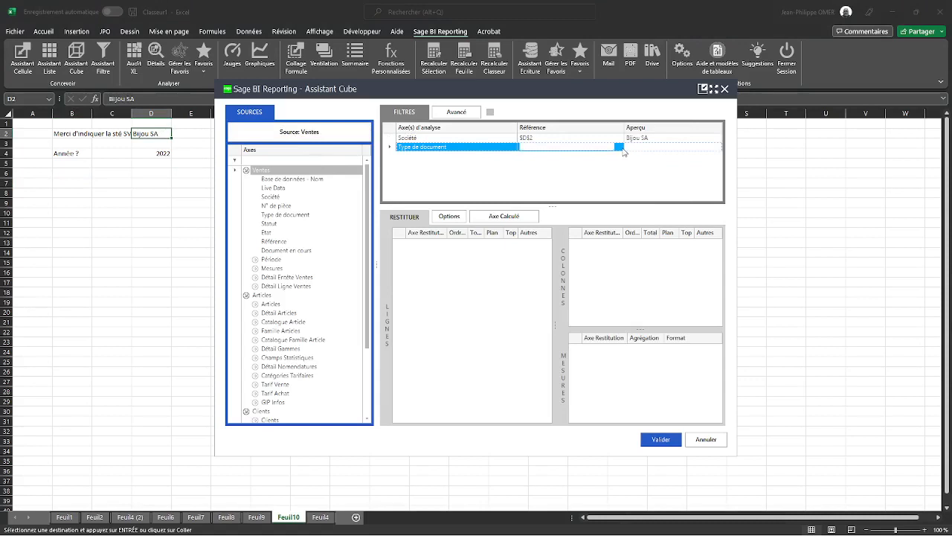
double_click(616, 149)
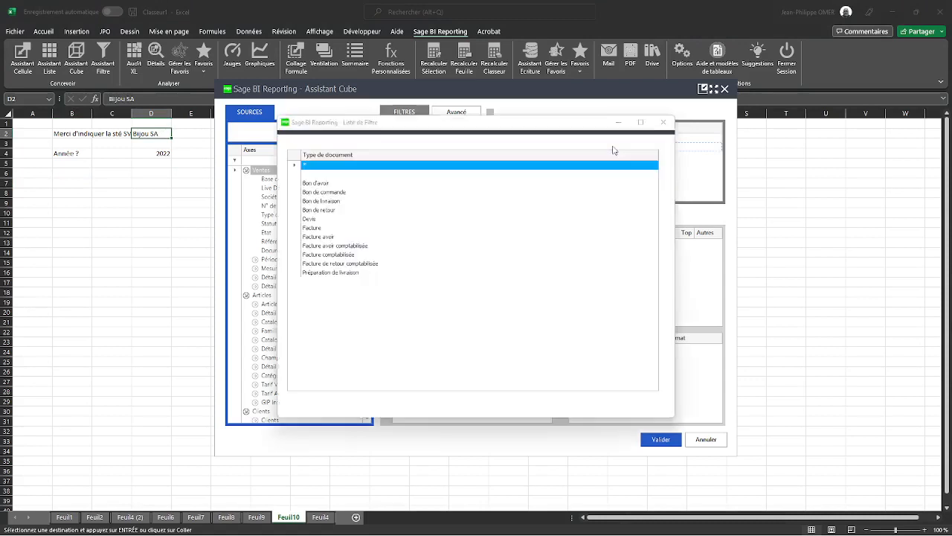
click(321, 229)
shift+click(318, 265)
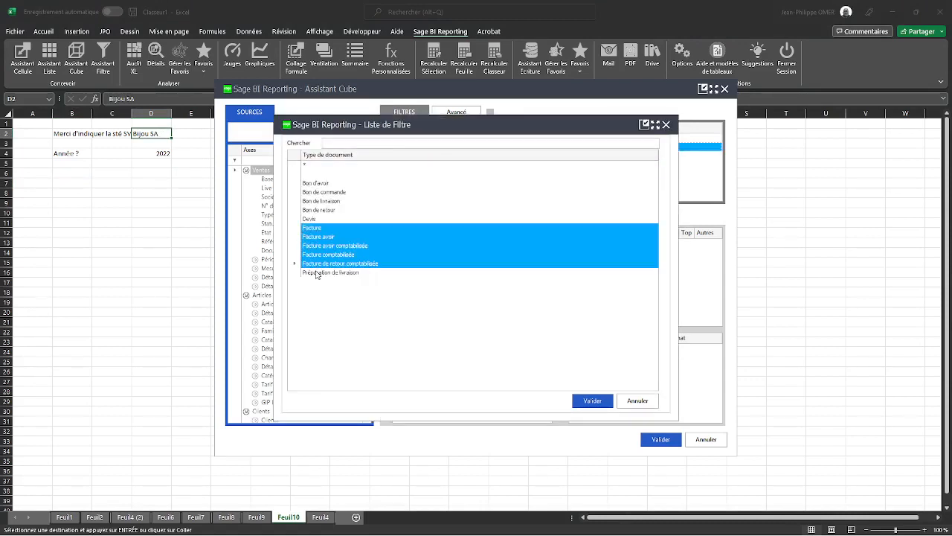
ctrl+click(319, 209)
ctrl+click(356, 273)
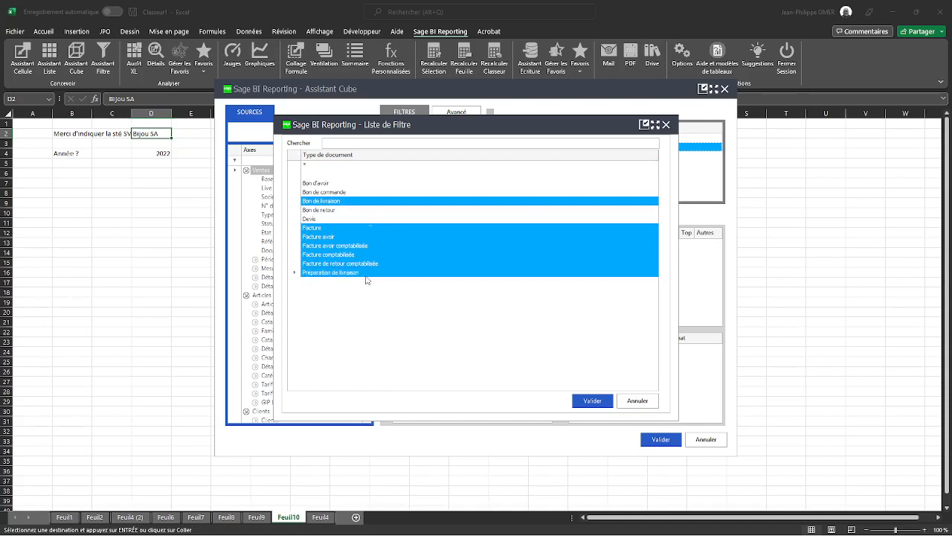
click(595, 407)
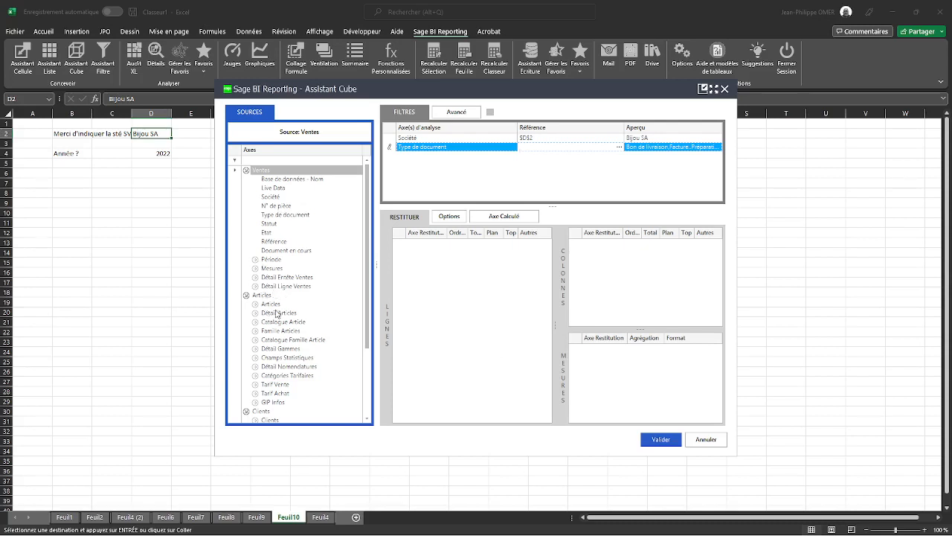
Step: Put Représentant in the cube's rows, Mois in its columns and CA HT Net in its measures, and generate it
click(256, 276)
drag(282, 301, 448, 295)
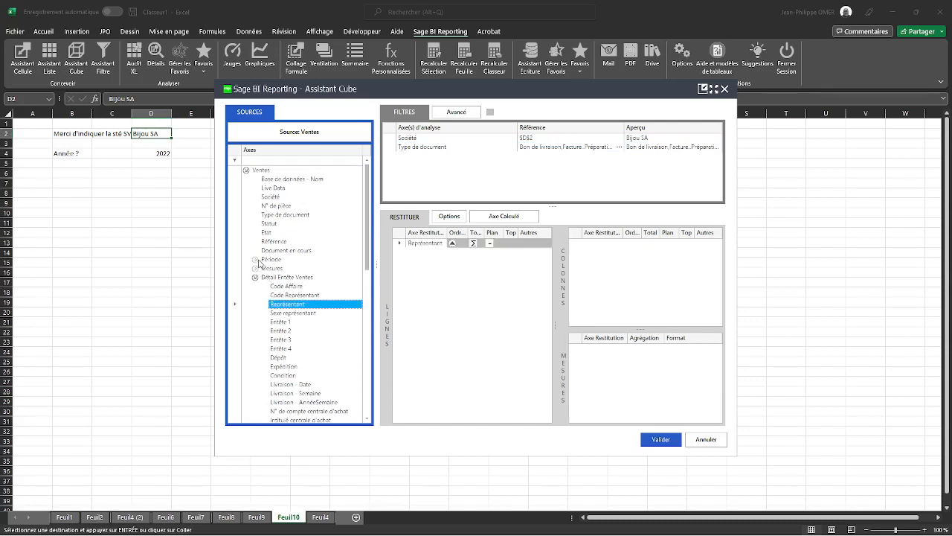
click(256, 260)
drag(277, 325, 673, 291)
click(256, 358)
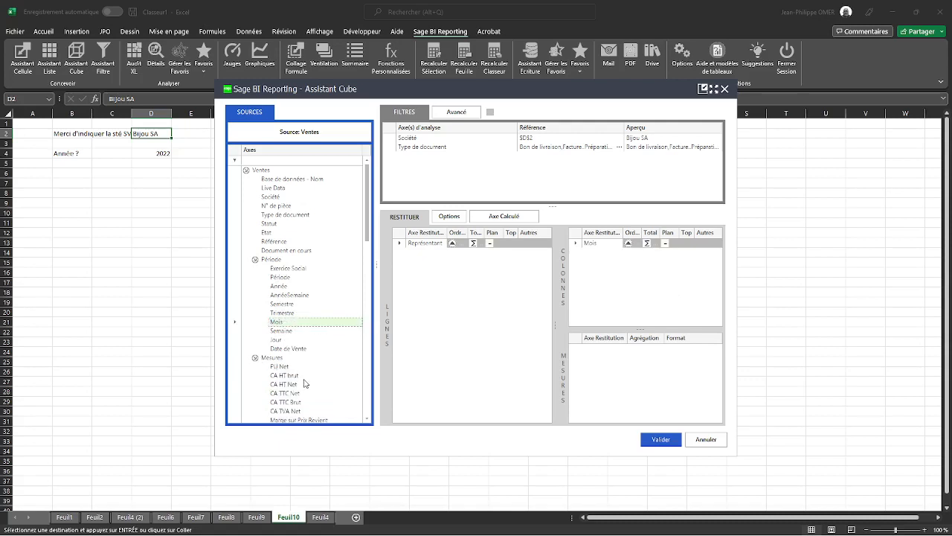
drag(287, 384, 650, 368)
click(670, 438)
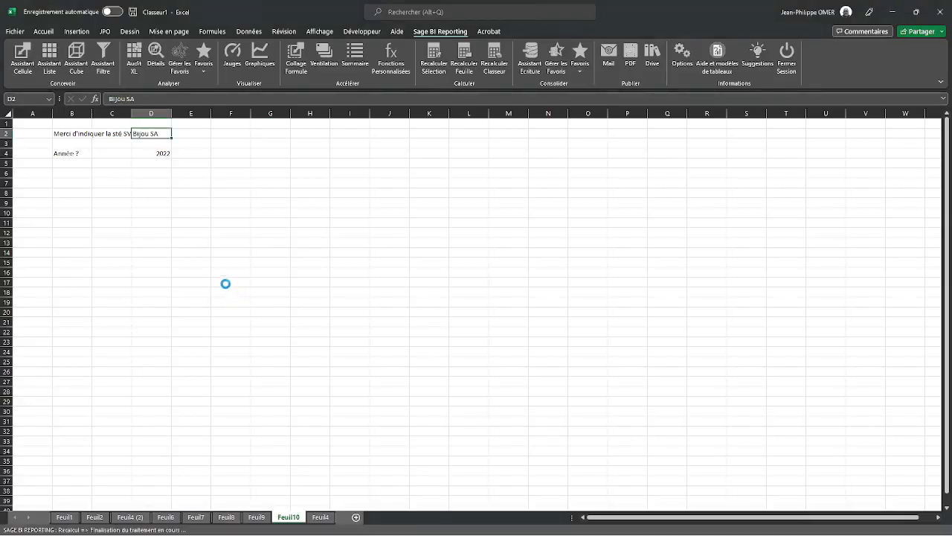
Step: Set the year parameter in D4 to 2021
click(213, 154)
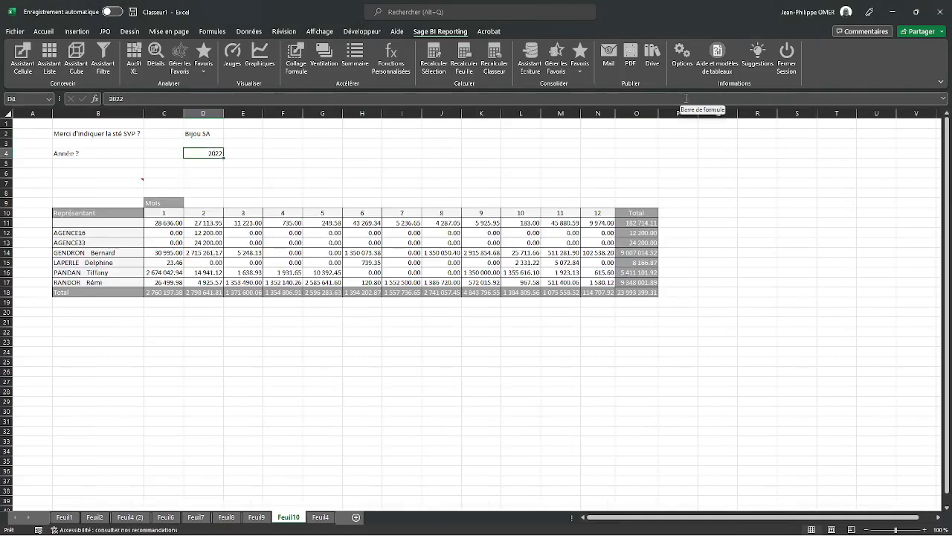
text(21)
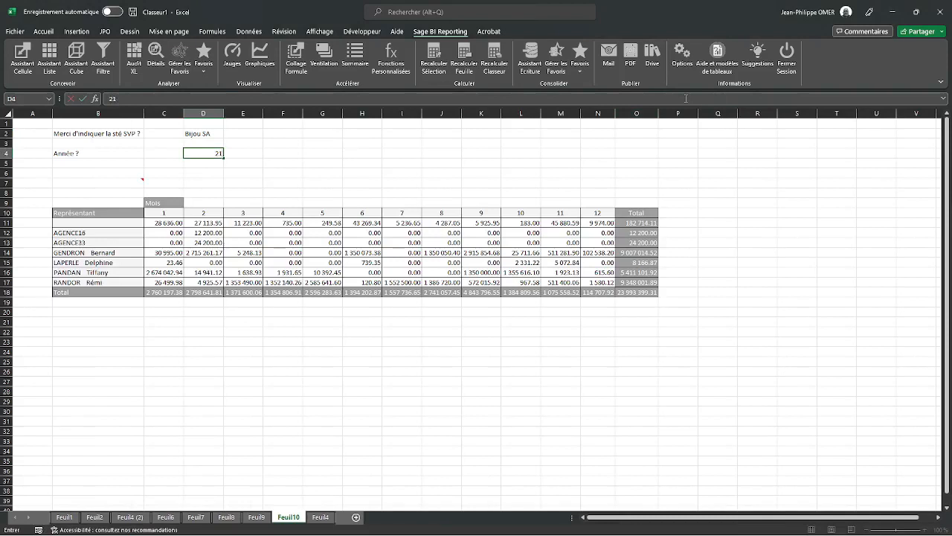
text(2021)
key(Return)
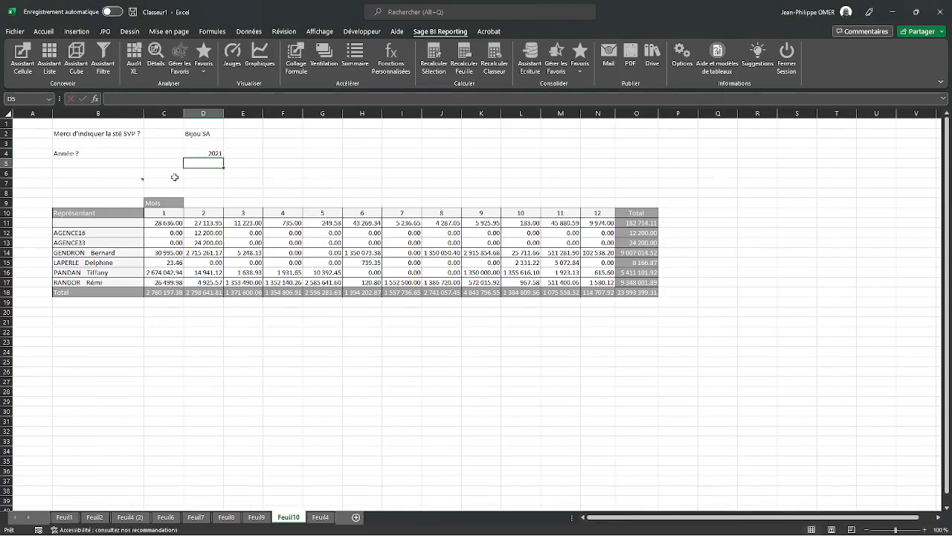
Step: Add an Année filter linked to D4 to the cube in B7, and set the year in D4 to 2022
click(132, 183)
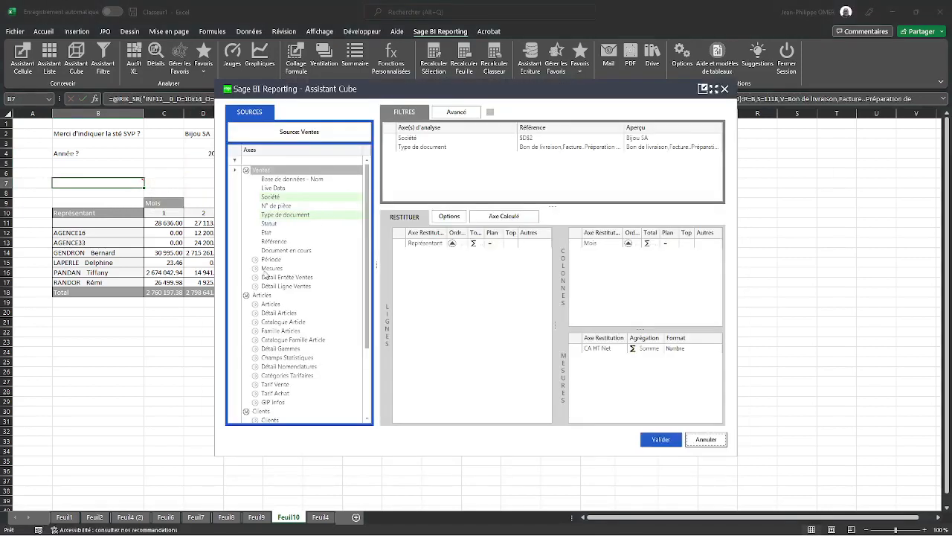
click(255, 259)
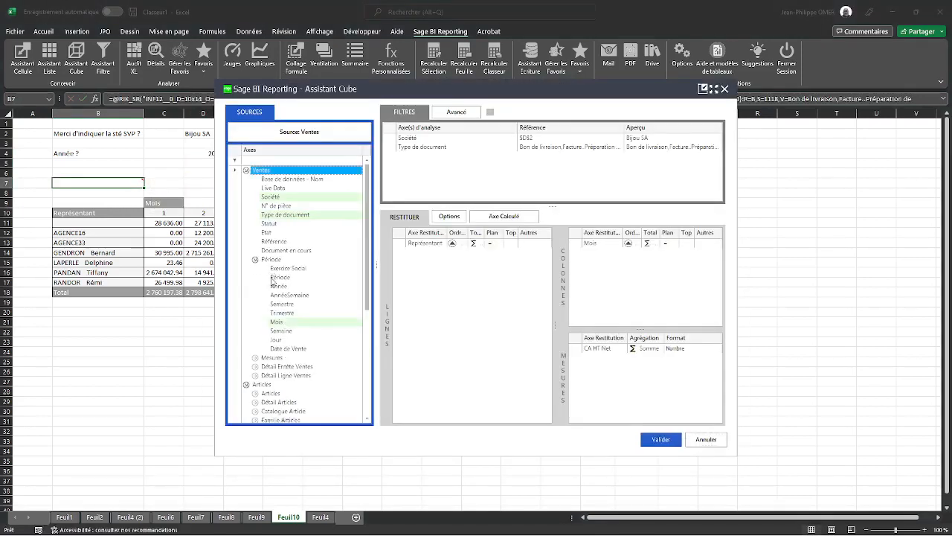
drag(279, 286, 498, 190)
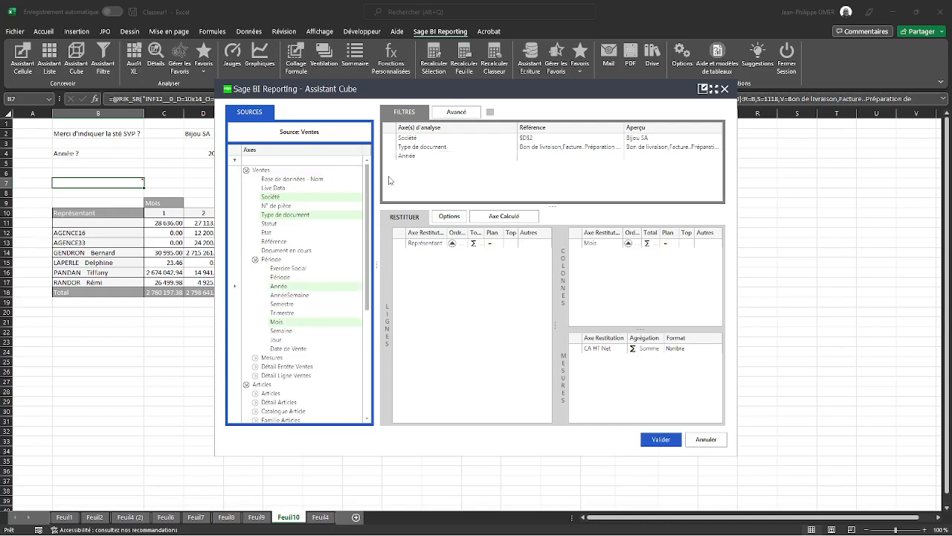
click(201, 157)
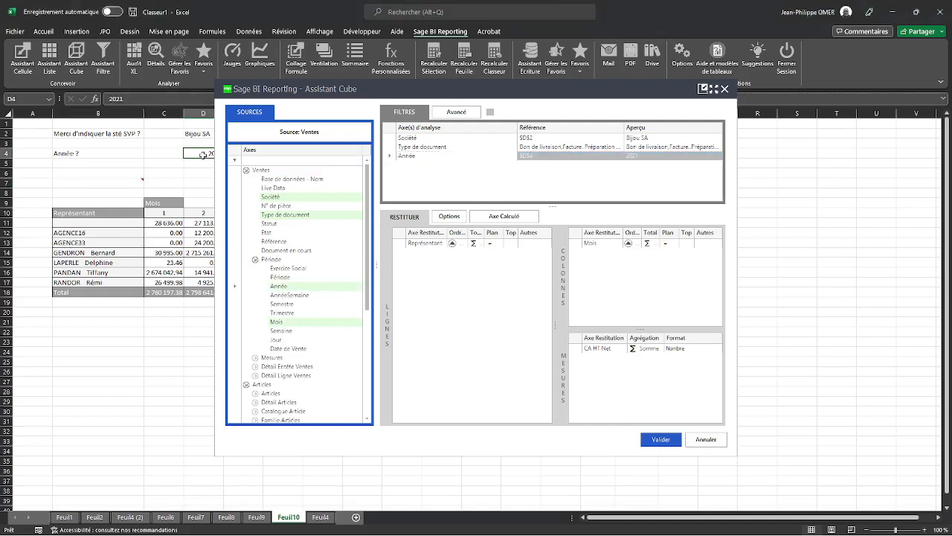
click(651, 439)
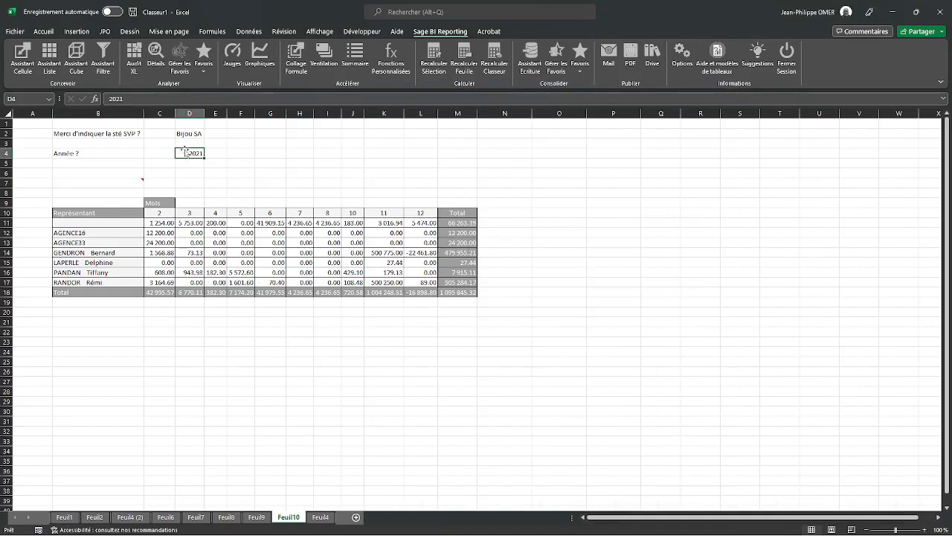
text(202)
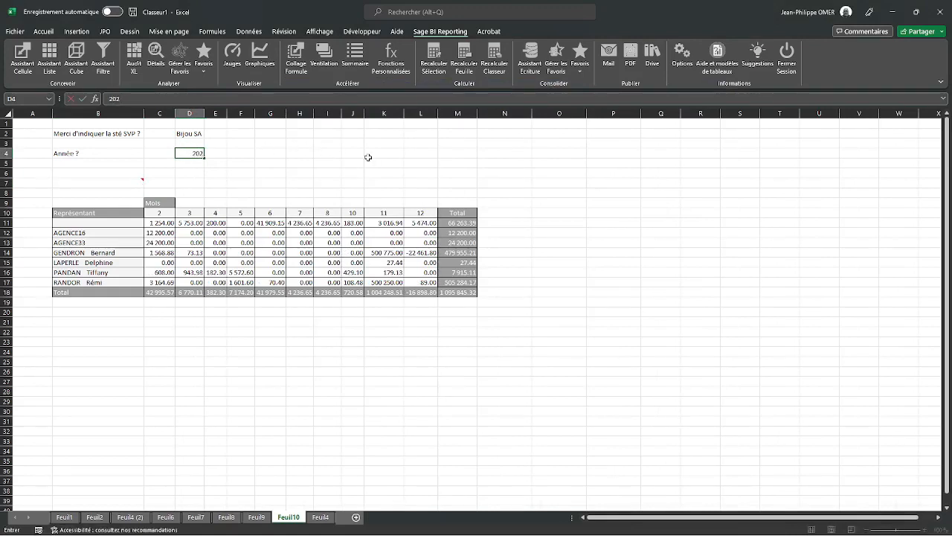
key(Return)
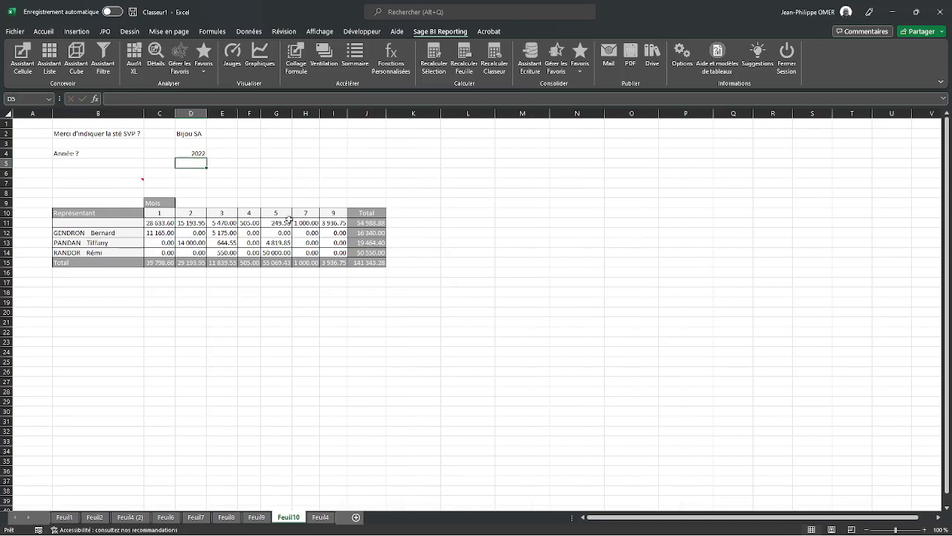
Step: Add Intitulé Client below Représentant in the rows of the cube in B7, regenerate it and examine the clients per representative
click(131, 182)
double_click(131, 182)
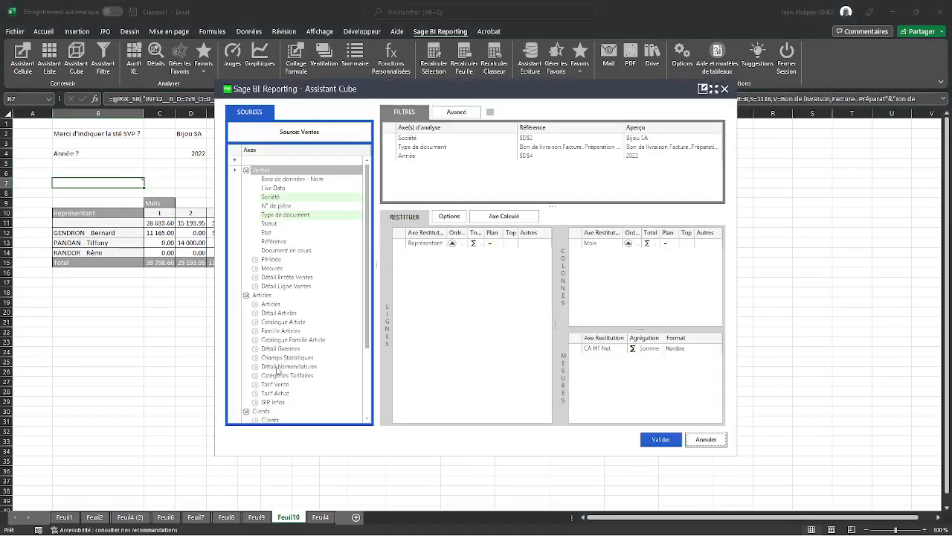
scroll(274, 364, down, 4)
click(256, 331)
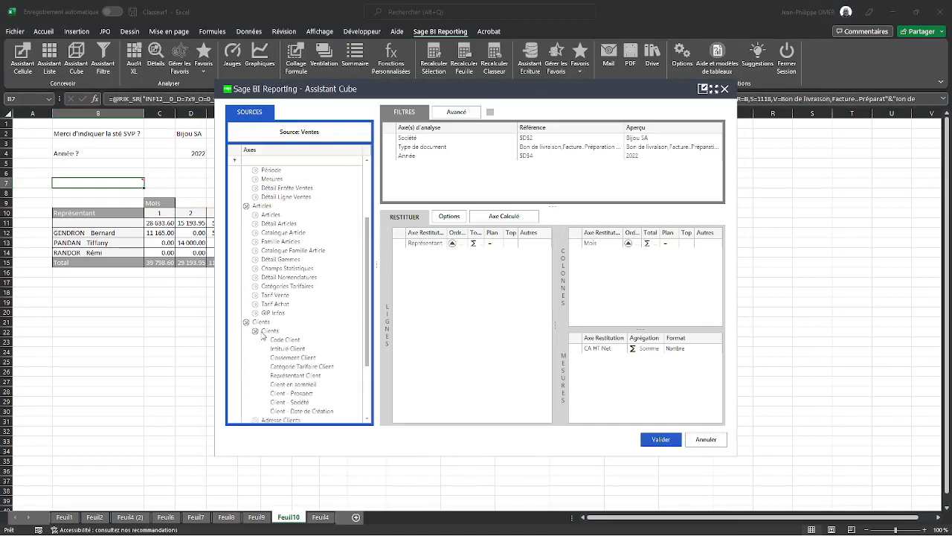
drag(282, 355, 450, 301)
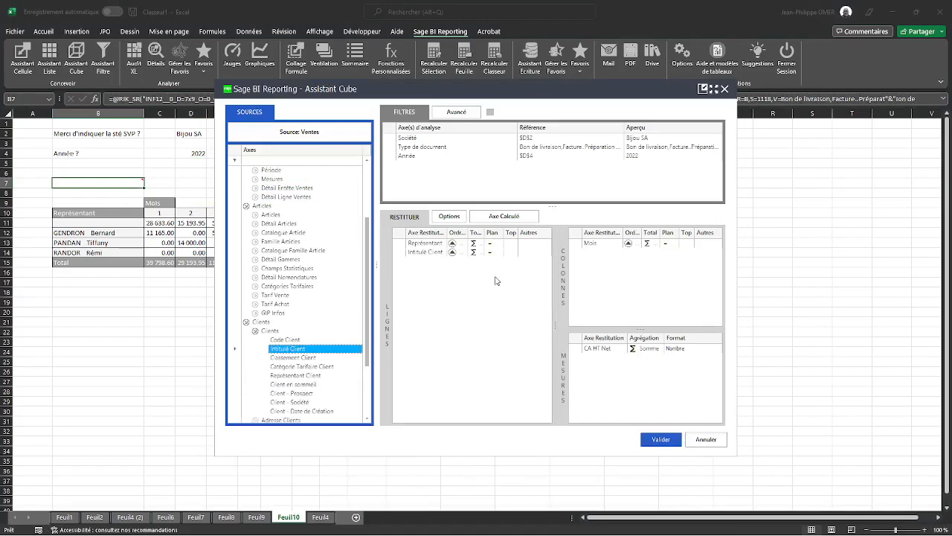
click(659, 440)
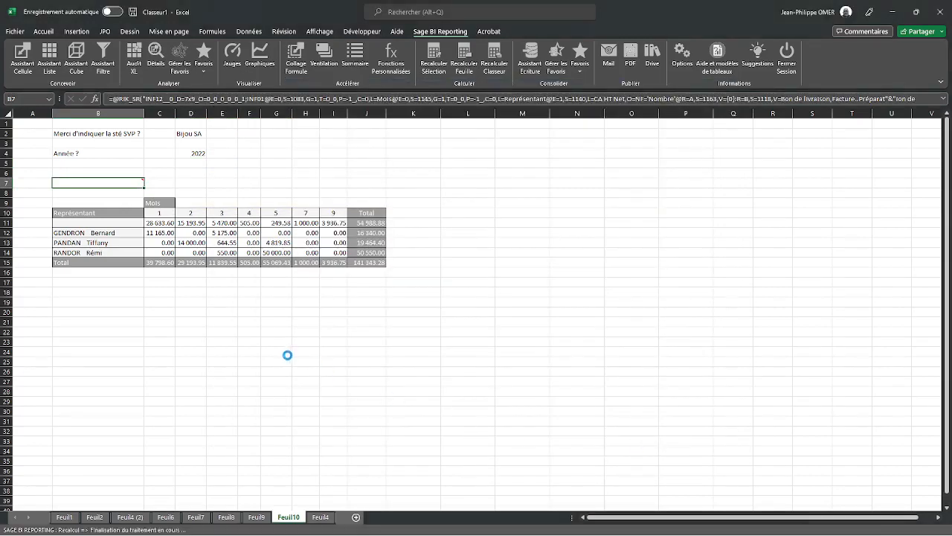
click(127, 354)
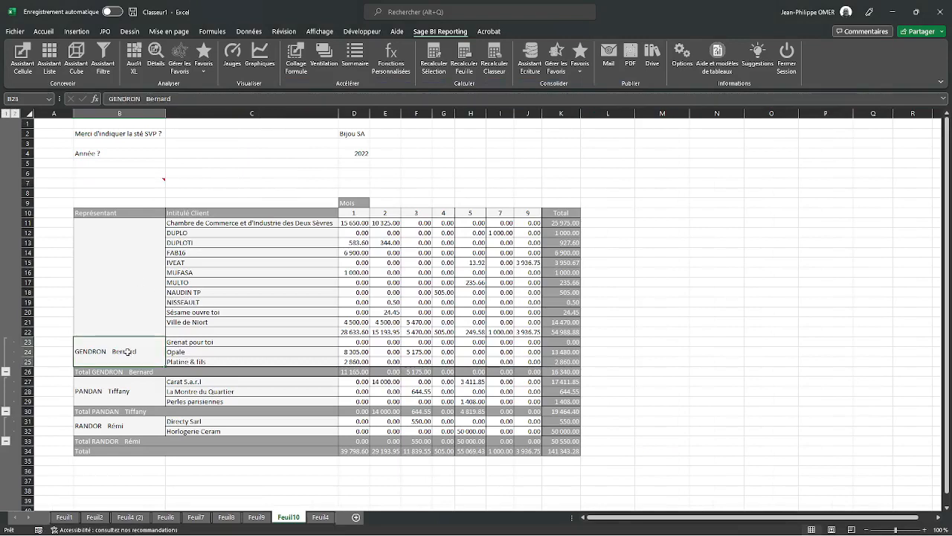
drag(192, 352, 223, 361)
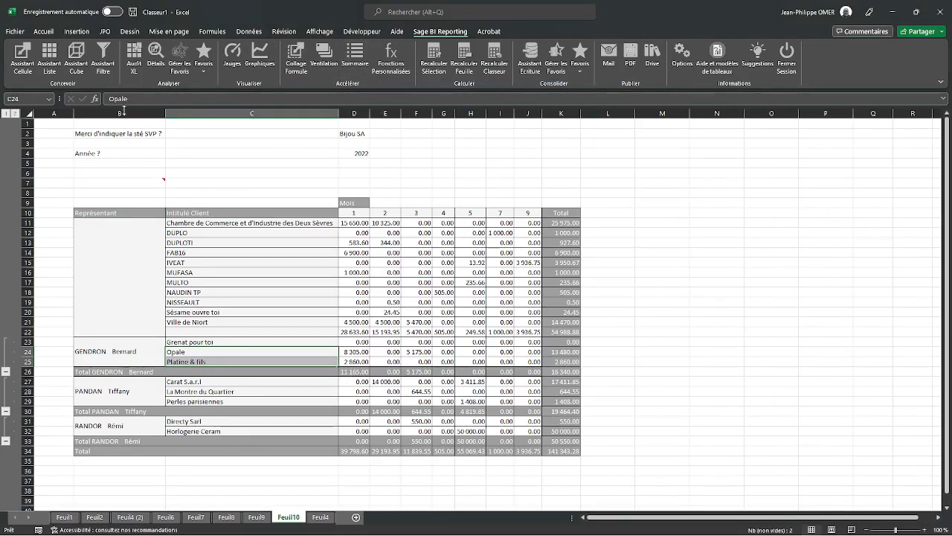
Step: Copy the company and year parameters from B2:D4 of Feuil10 to cell C3 of a new worksheet
drag(122, 132, 364, 154)
key(ctrl+c)
click(355, 516)
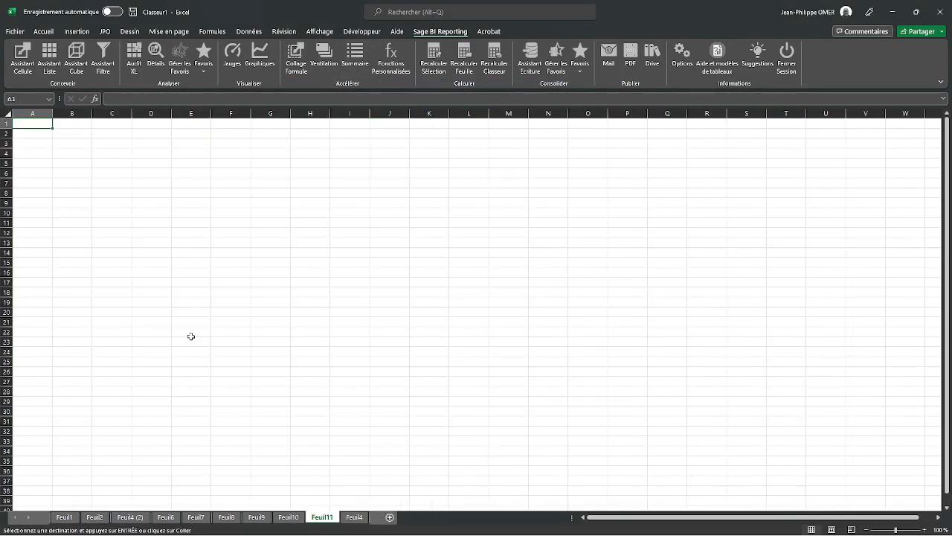
click(100, 144)
key(ctrl+v)
Step: Start a list in cell D8 from the Ventes model, with the Société filter linked to E3
click(144, 192)
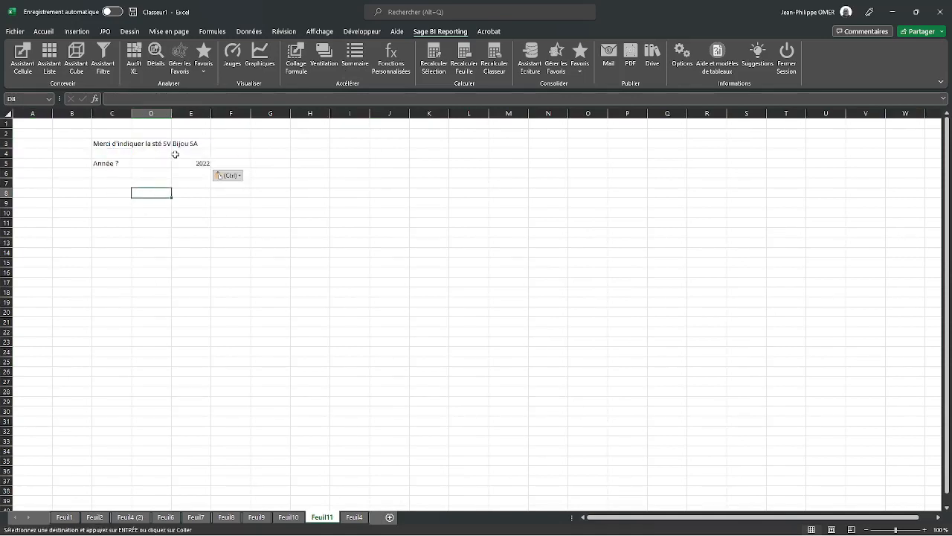
key(ctrl)
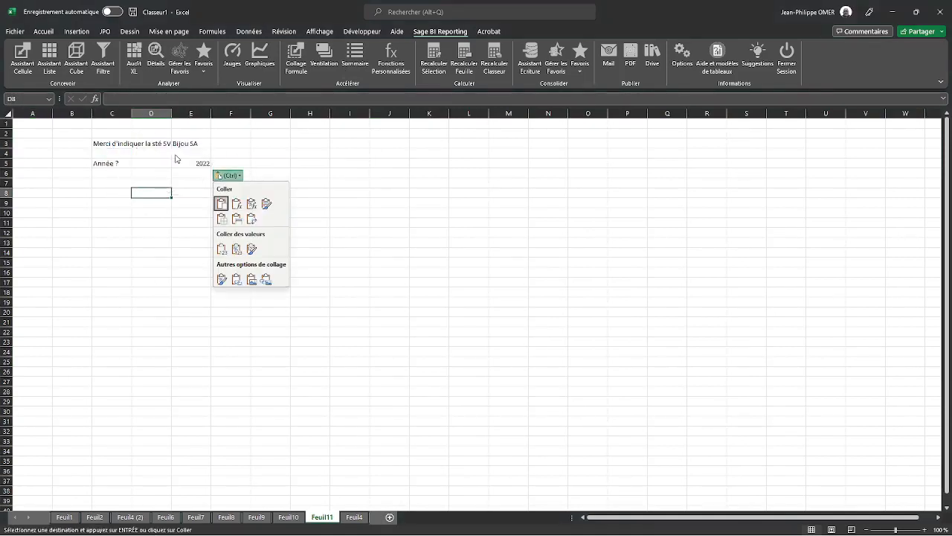
click(136, 193)
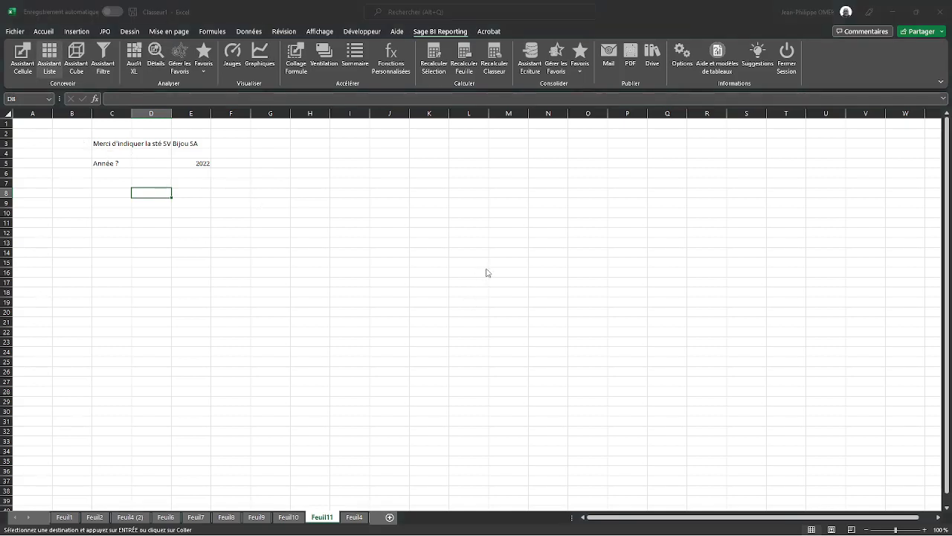
click(279, 128)
click(328, 212)
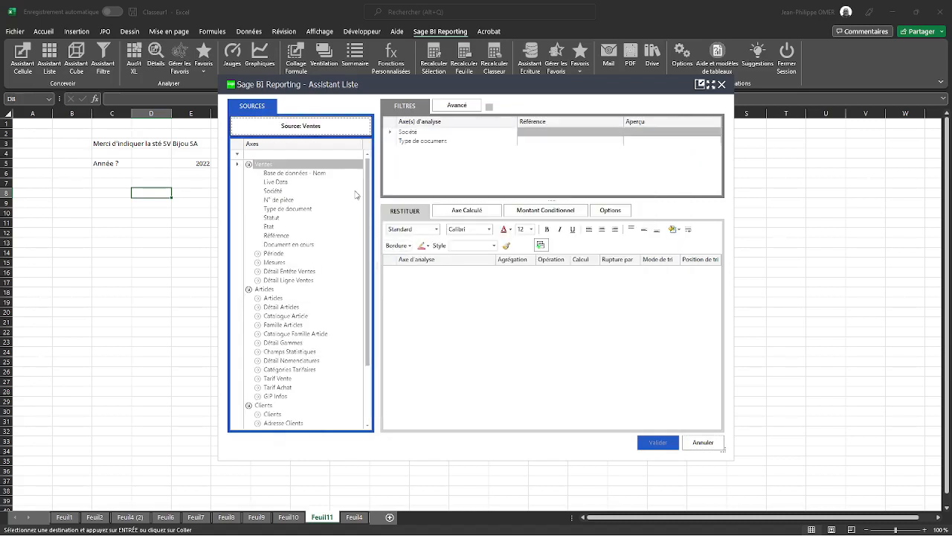
click(433, 133)
click(192, 139)
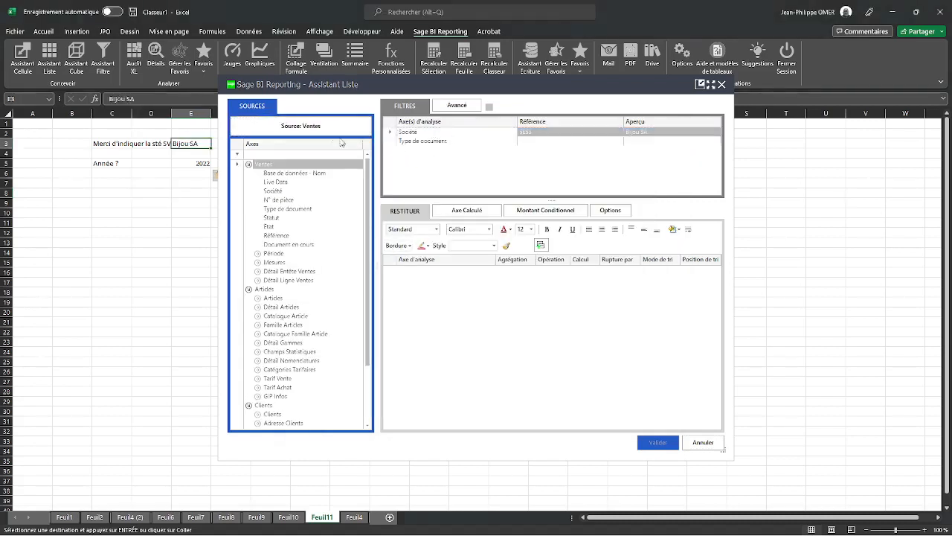
Step: Filter the list's Type de document on the range from Bon d'avoir to Bon de retour plus the range starting at Facture
click(620, 142)
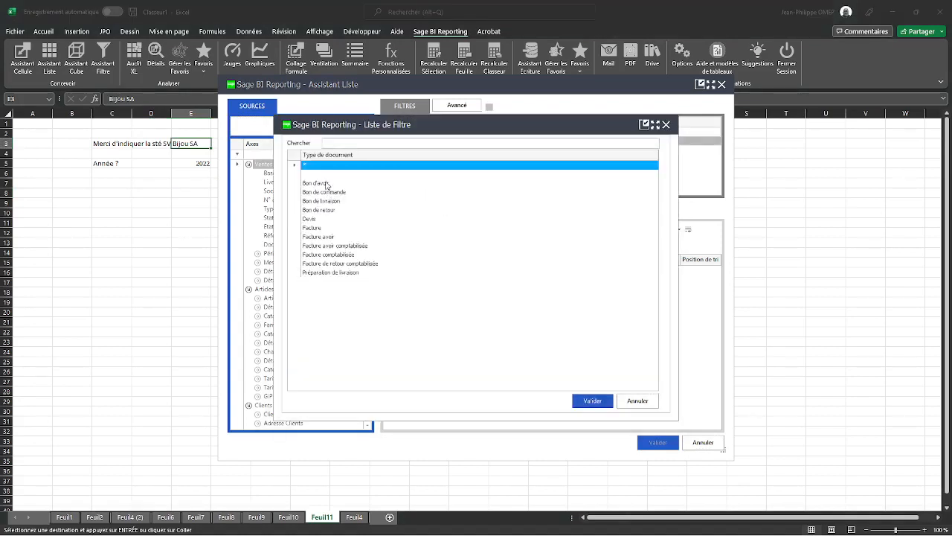
drag(321, 186, 378, 299)
click(576, 402)
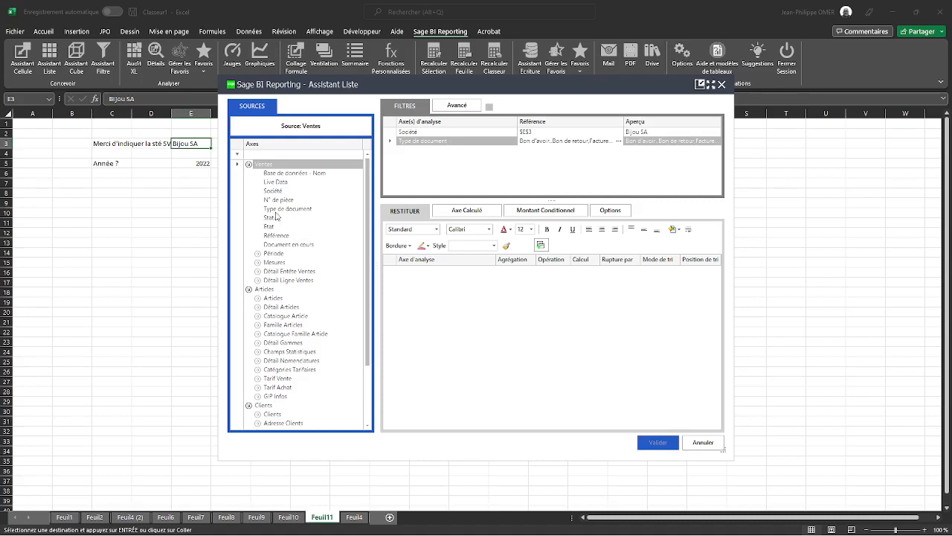
Step: Add Référence Article, Désignation Article and Qté Vendues as the columns the list returns
click(259, 298)
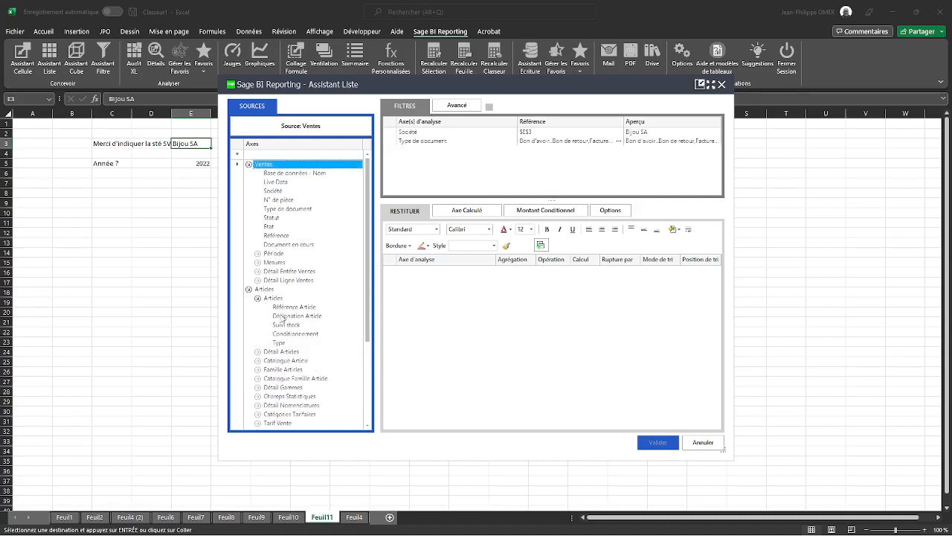
click(287, 308)
ctrl+click(288, 316)
drag(288, 316, 434, 314)
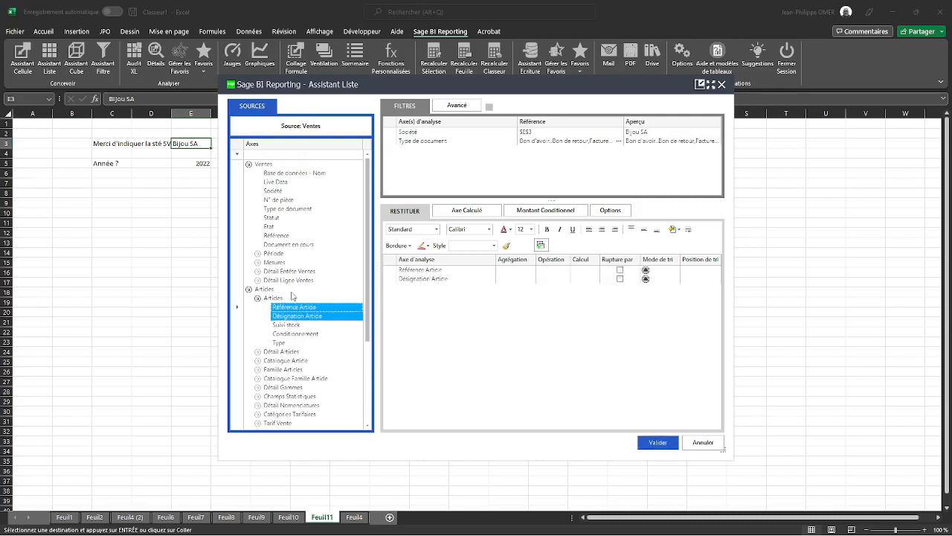
click(257, 262)
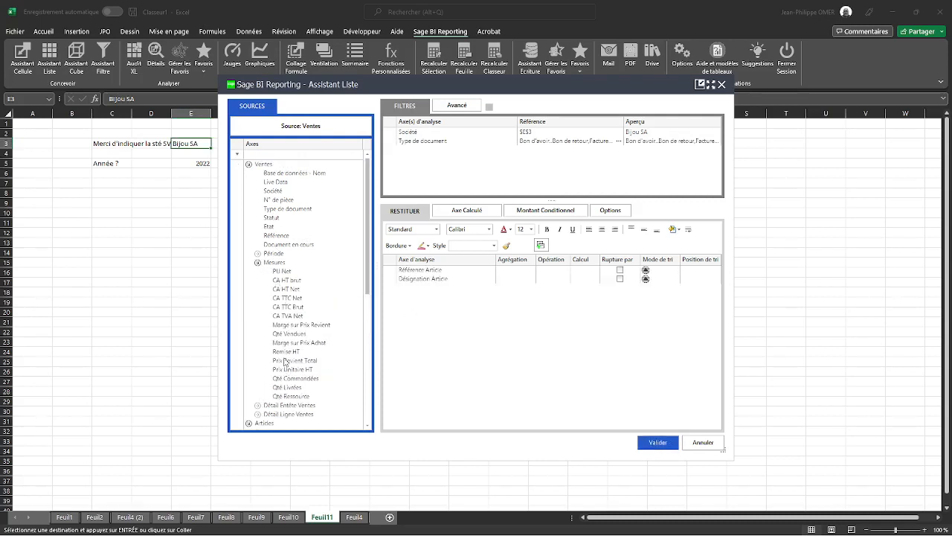
drag(291, 333, 463, 320)
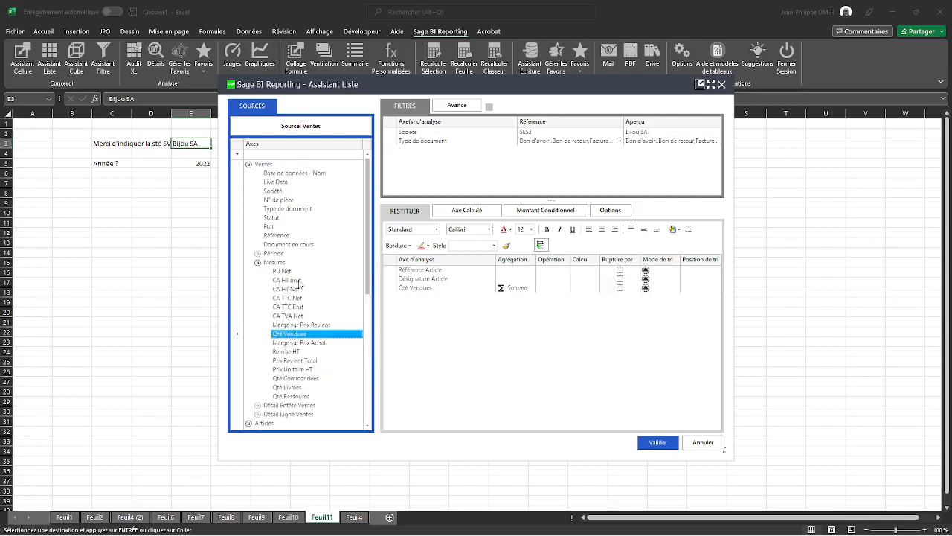
Step: Add Libellé Famille as the first column of the list and enable its break (Rupture par)
click(257, 262)
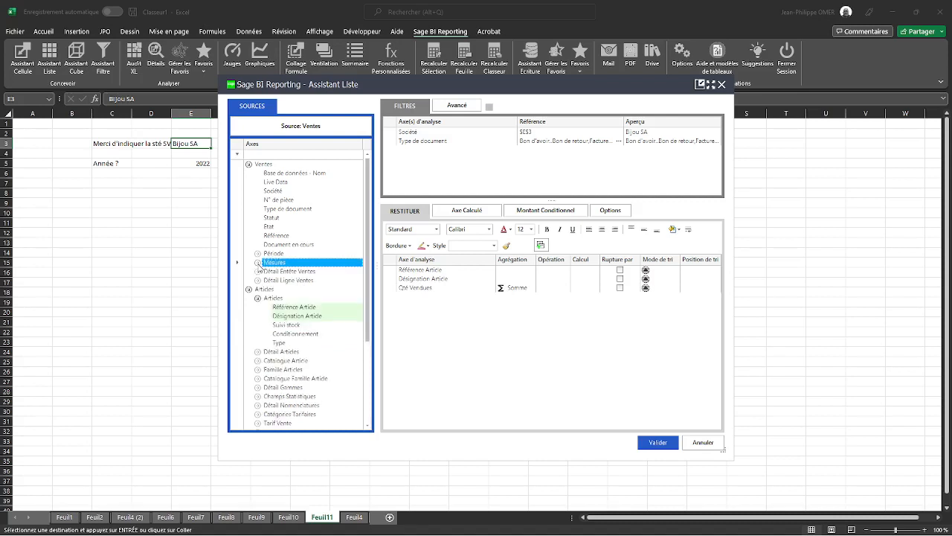
click(258, 369)
drag(285, 388, 444, 269)
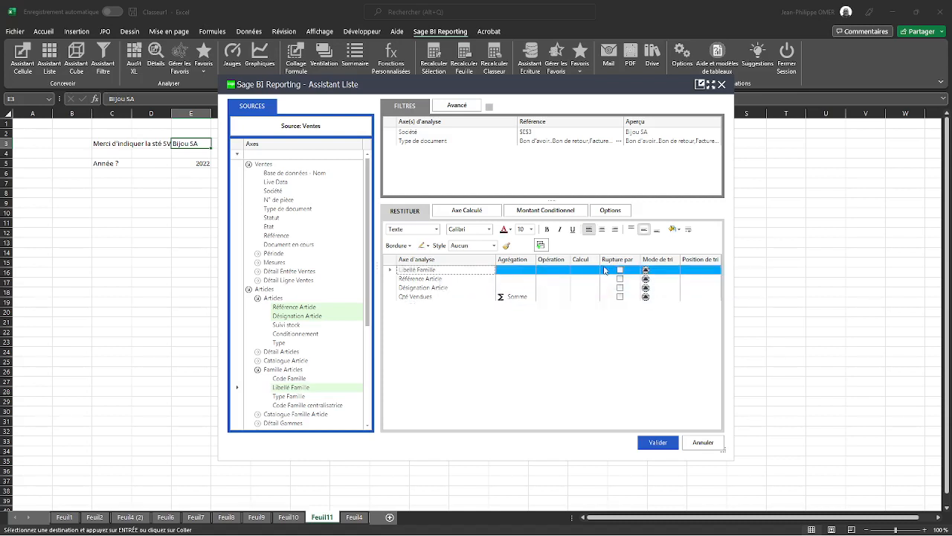
click(619, 270)
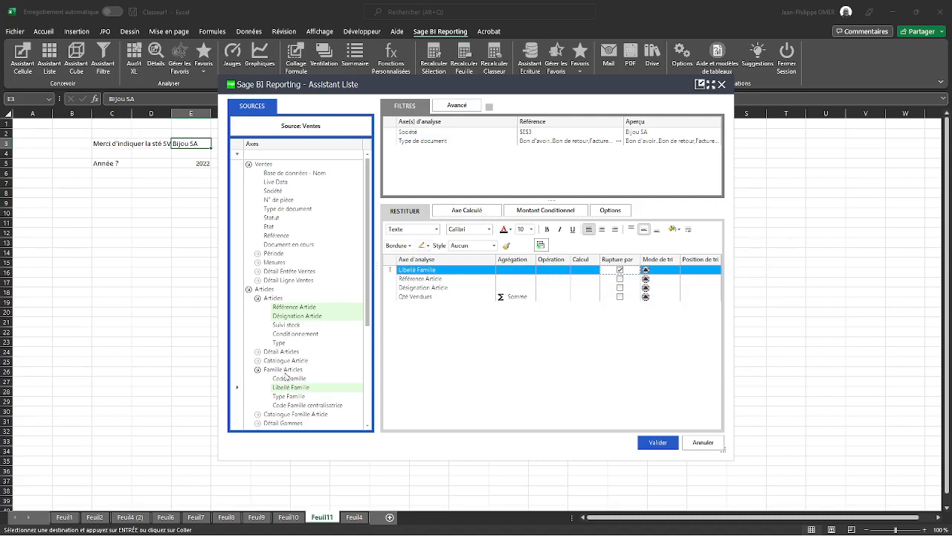
Step: Add an Année filter linked to E5, generate the list and examine the quantities sold per family
click(257, 253)
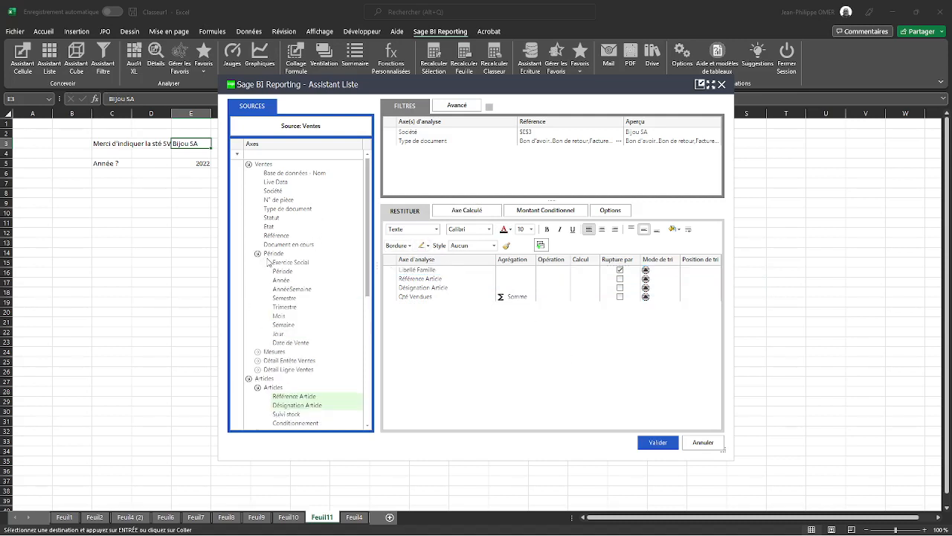
drag(275, 280, 458, 171)
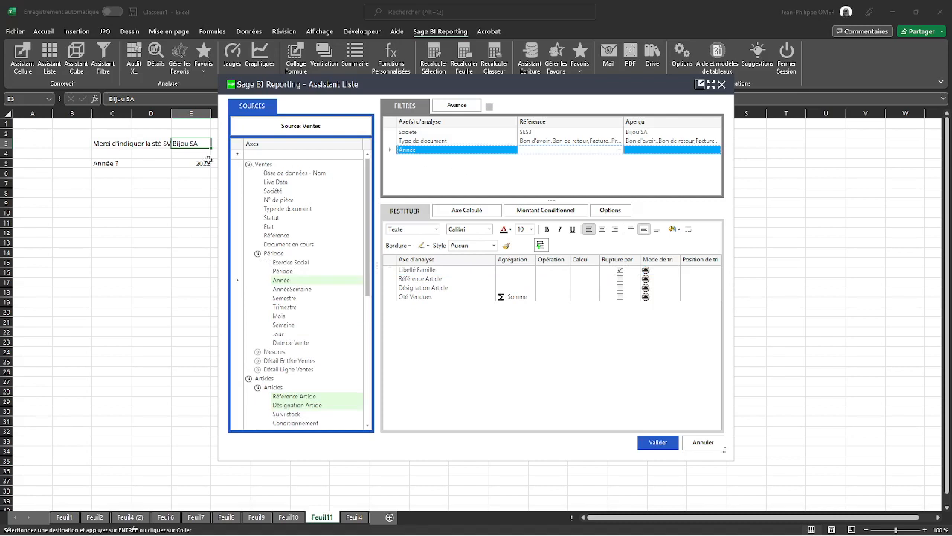
click(197, 166)
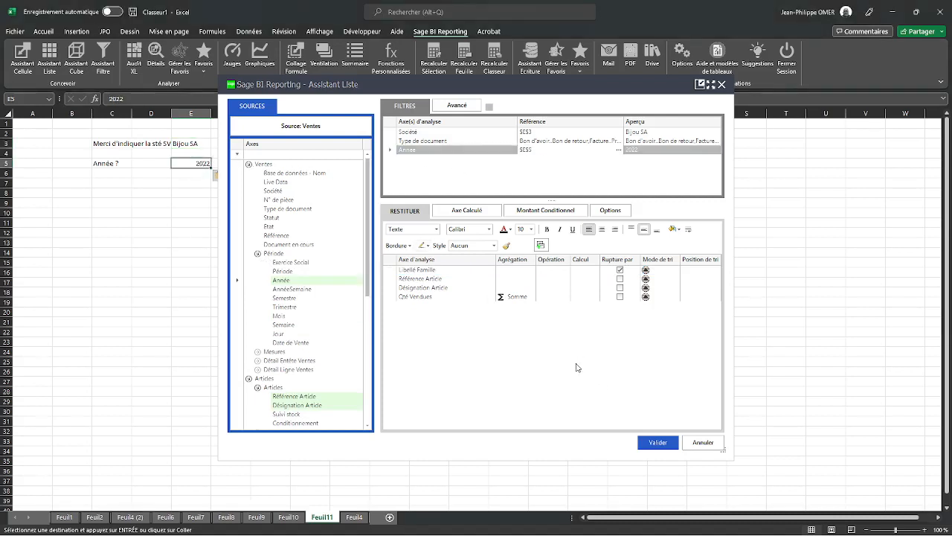
click(655, 442)
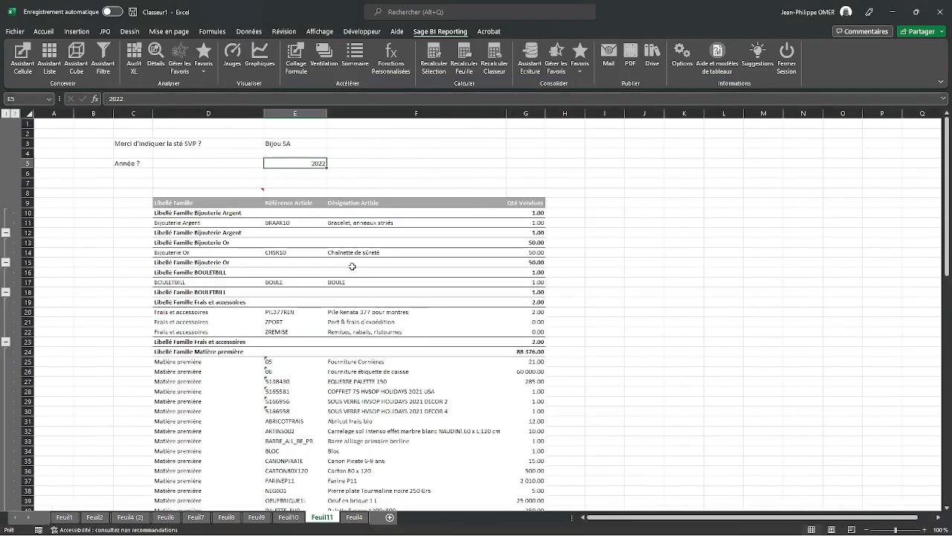
scroll(317, 231, down, 3)
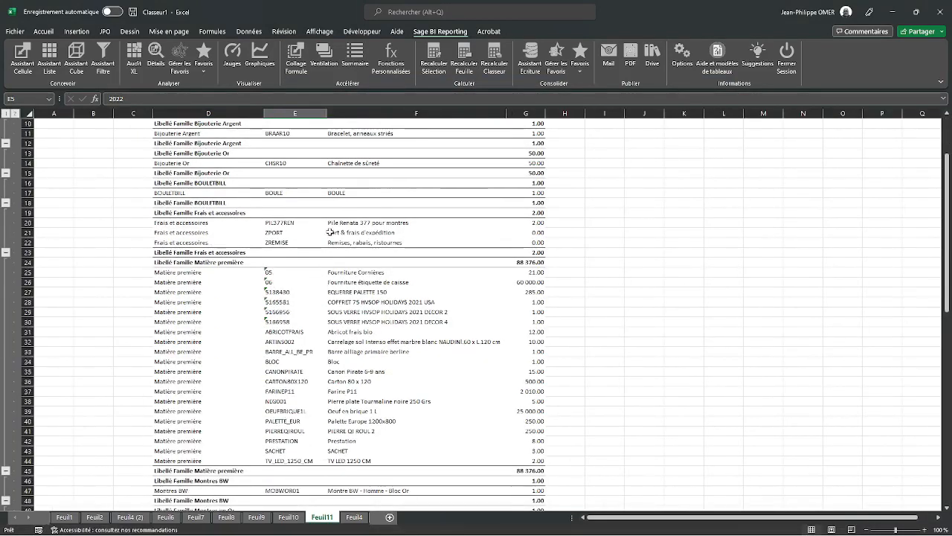
scroll(333, 231, up, 3)
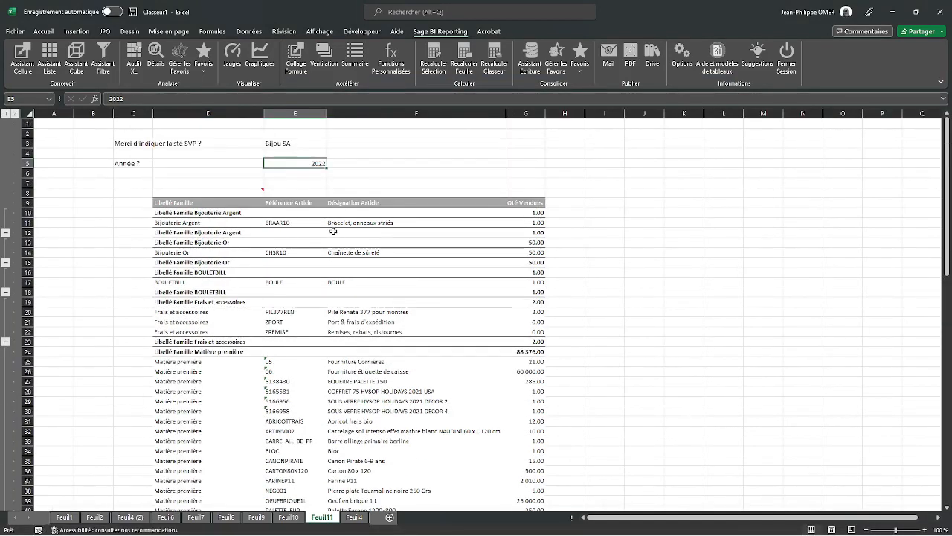
Step: Reopen the list in D8 for editing and set the font colour of the Libellé Famille column to white
click(238, 190)
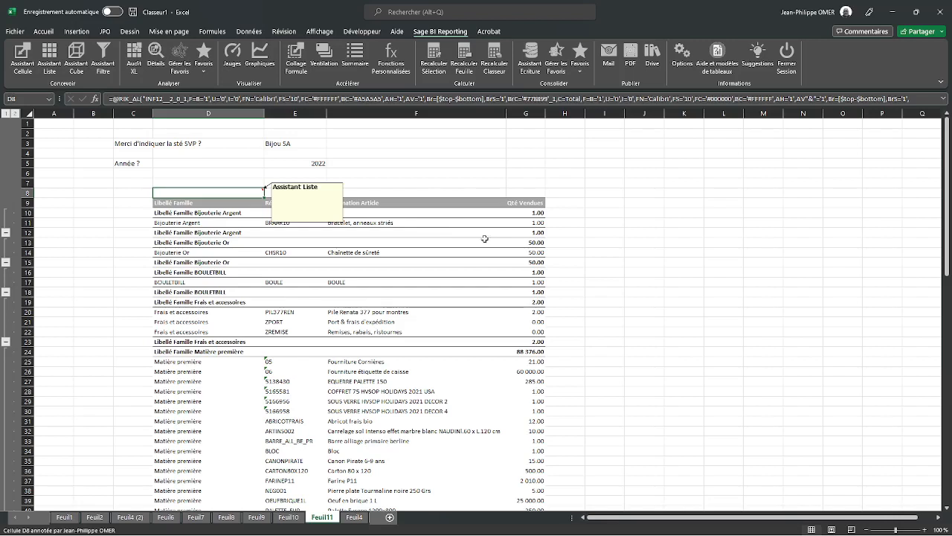
double_click(229, 253)
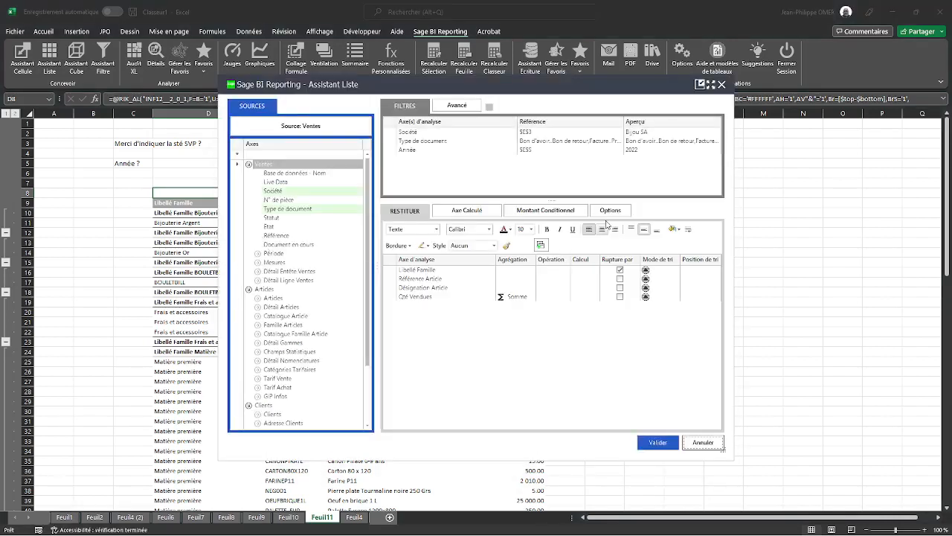
click(423, 281)
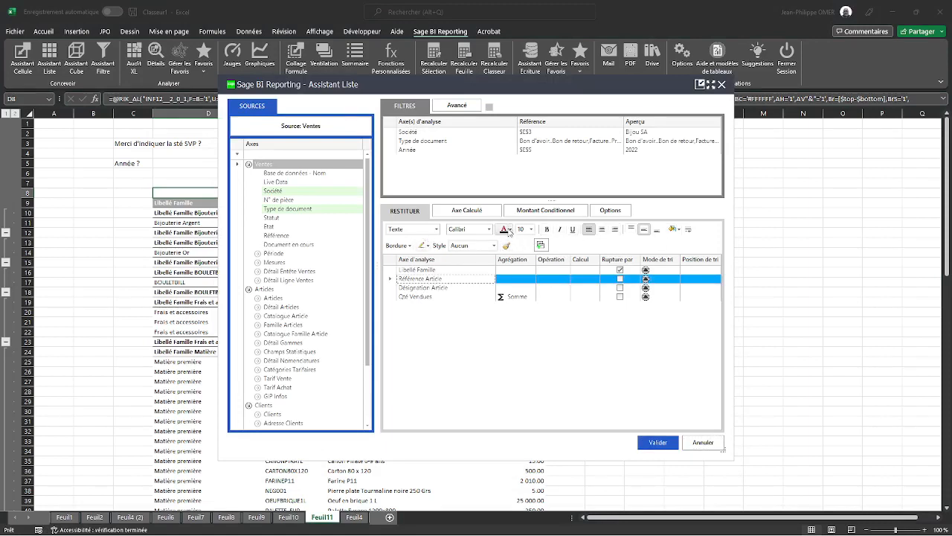
click(449, 268)
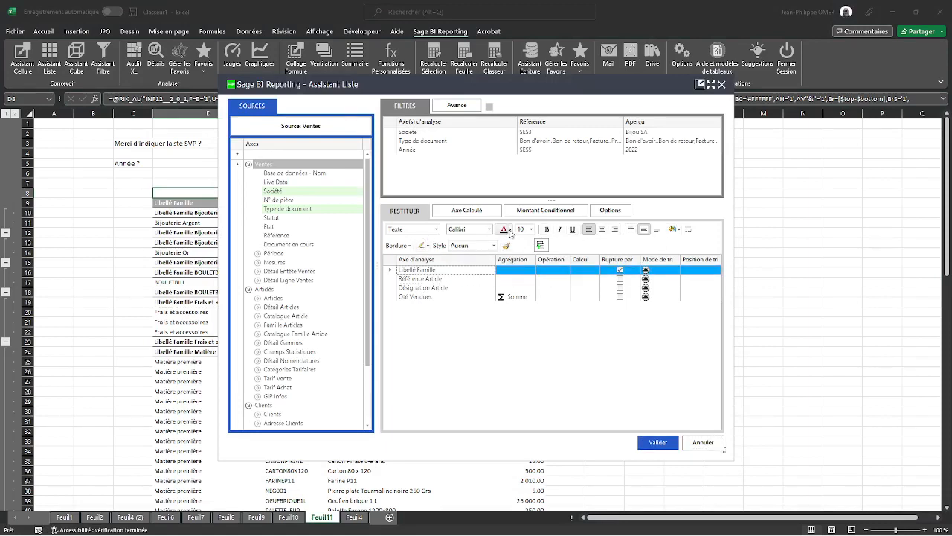
click(510, 231)
click(555, 263)
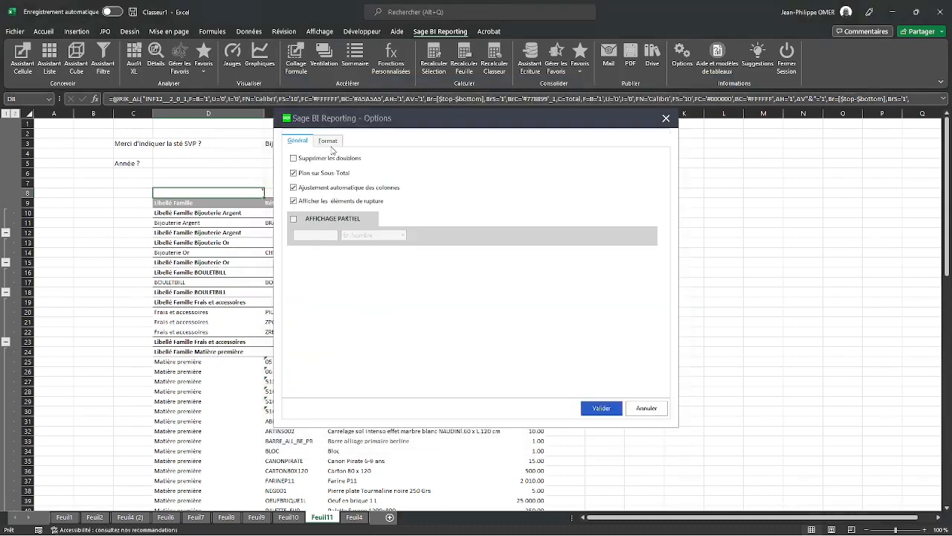
click(328, 142)
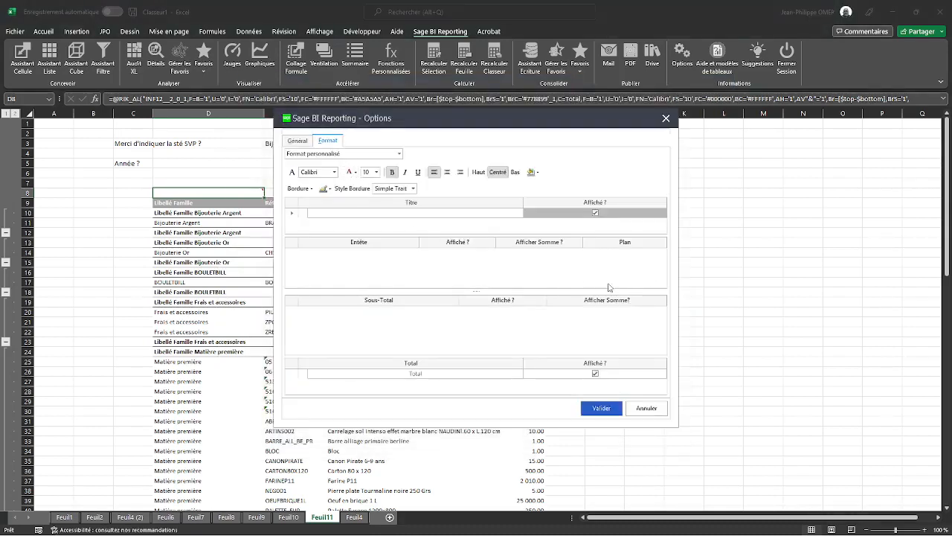
click(636, 408)
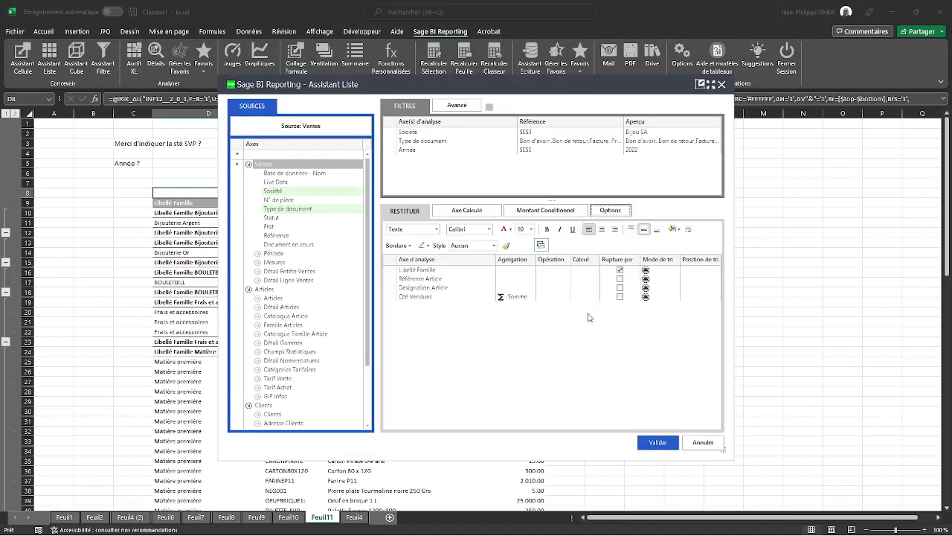
click(552, 272)
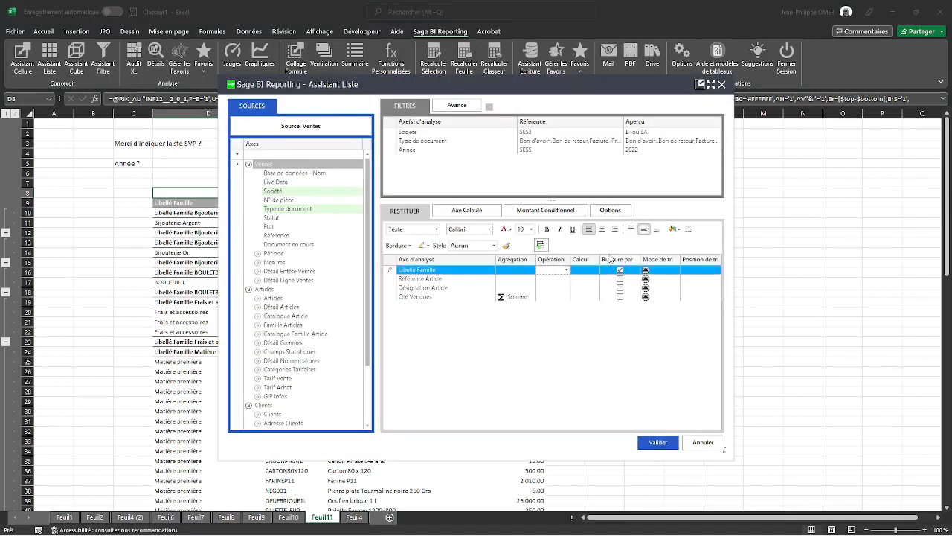
click(611, 212)
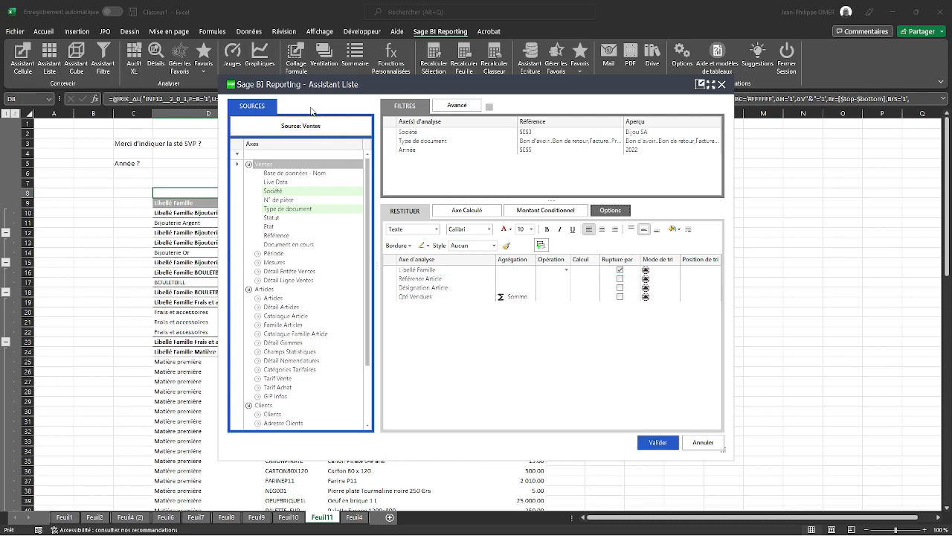
click(331, 140)
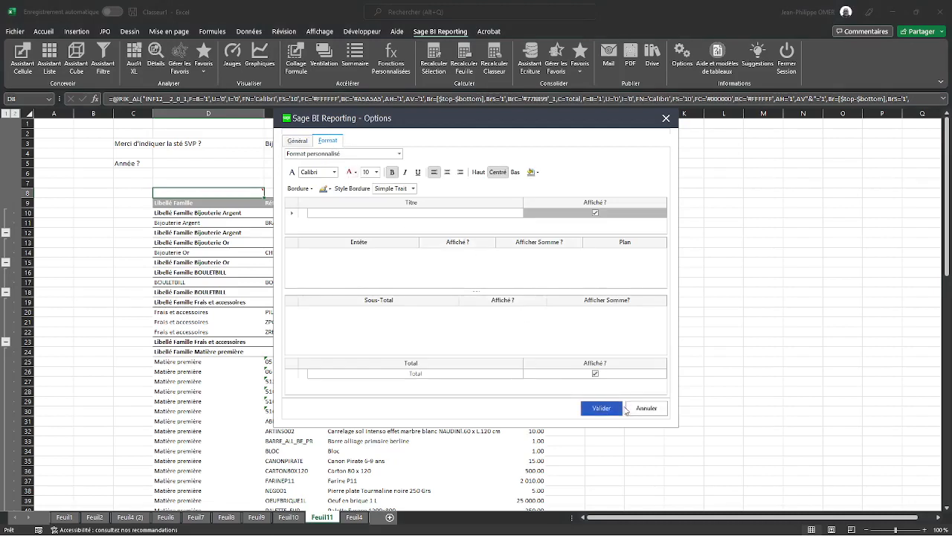
click(637, 407)
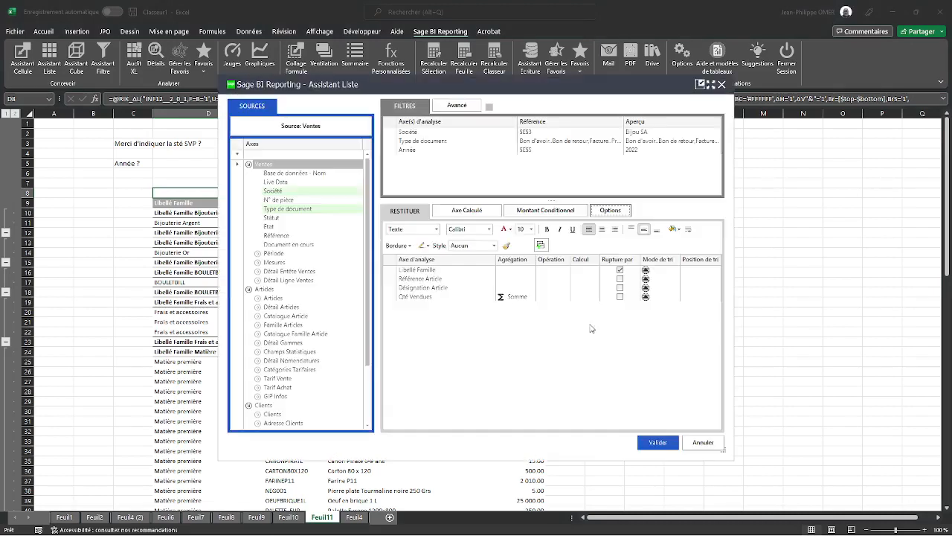
Step: Switch the break on Libellé Famille off and on again, keep Référence Article without one, and regenerate the list
click(619, 271)
click(619, 278)
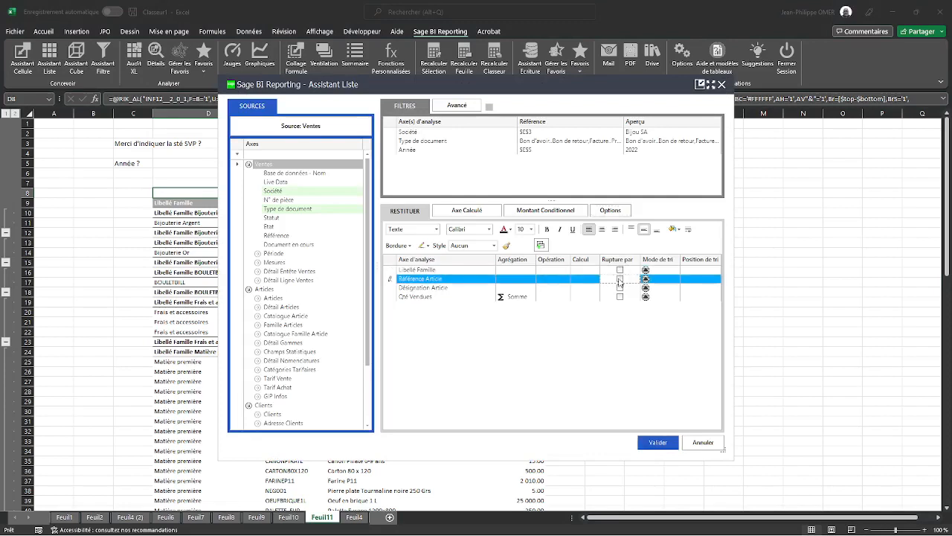
click(620, 270)
click(621, 279)
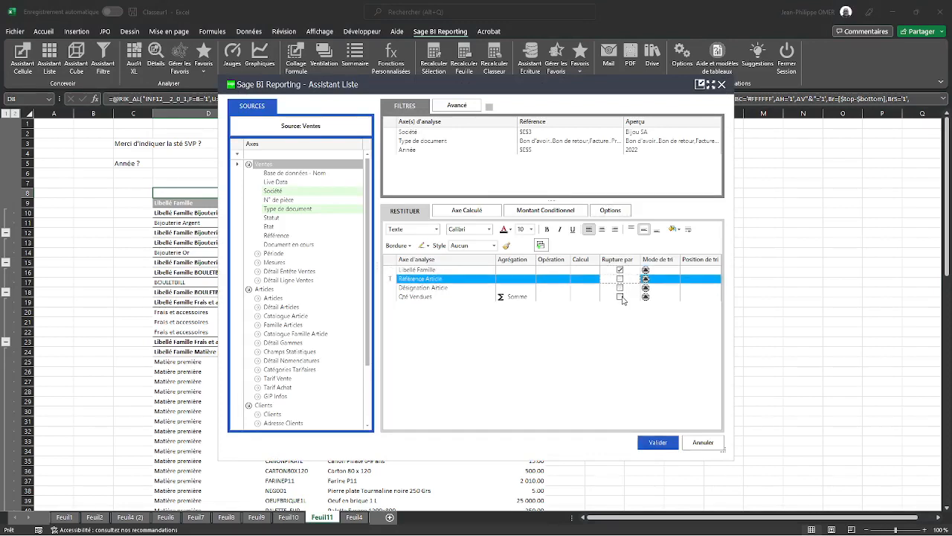
click(657, 442)
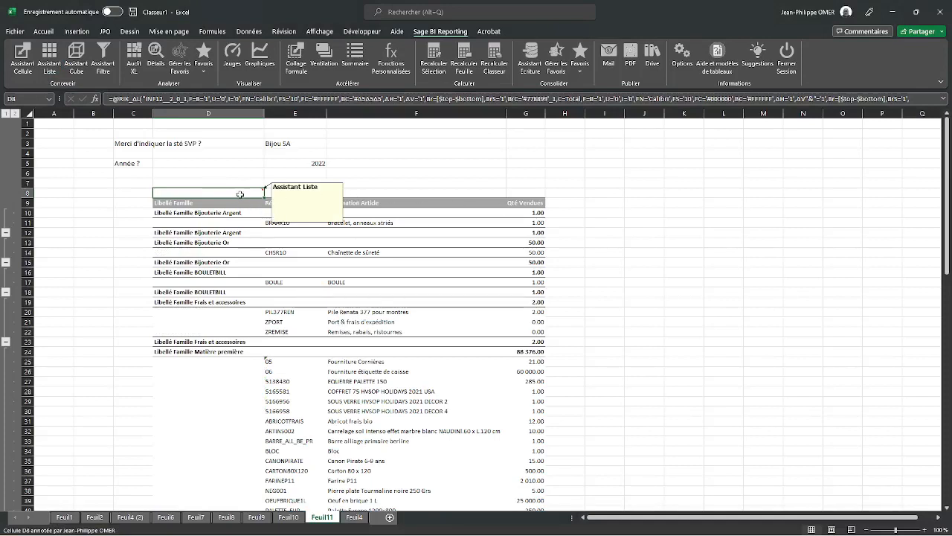
Step: In the format options of the list in D8, give the Libellé Famille header rows a bright green fill
double_click(240, 195)
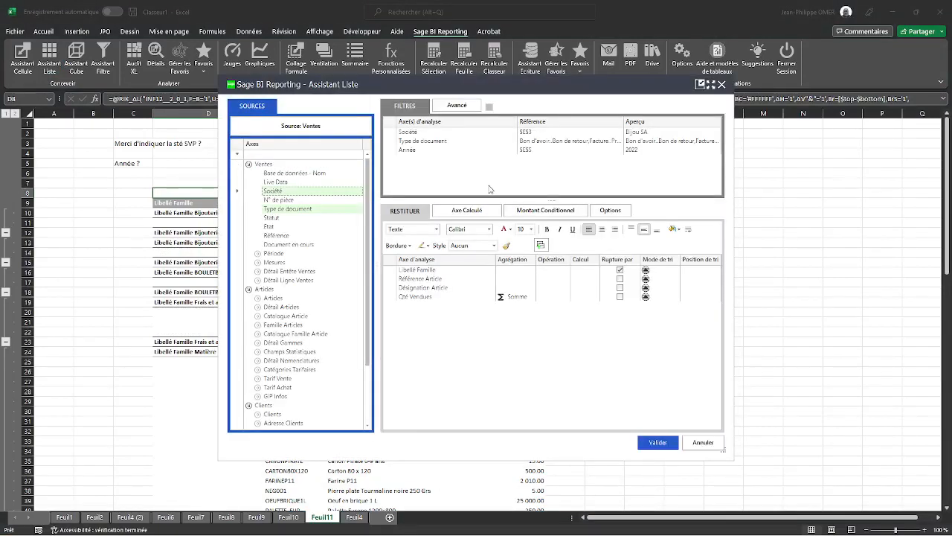
click(610, 211)
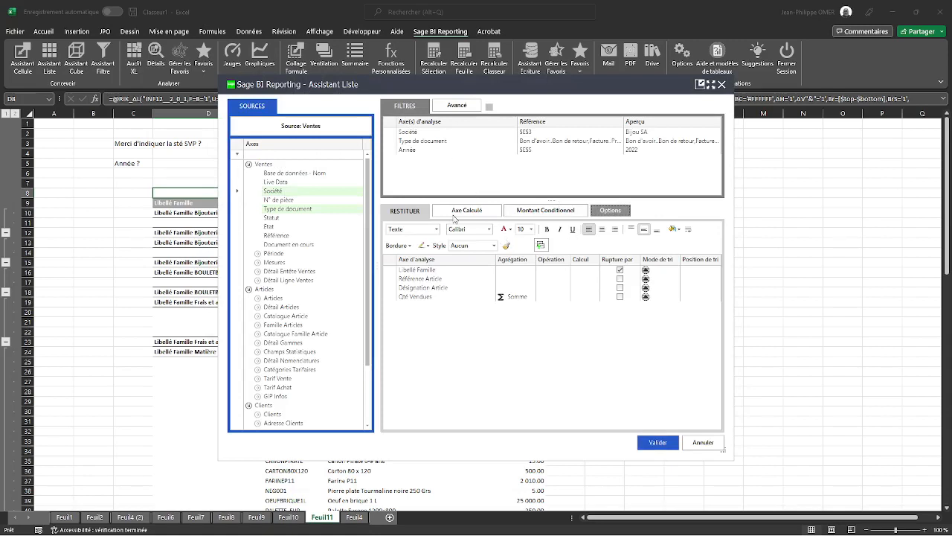
click(605, 210)
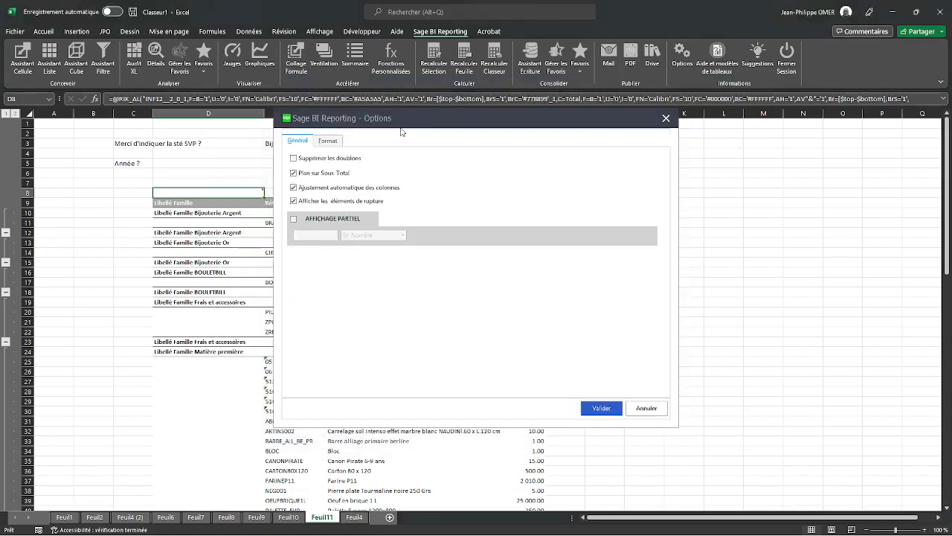
click(327, 140)
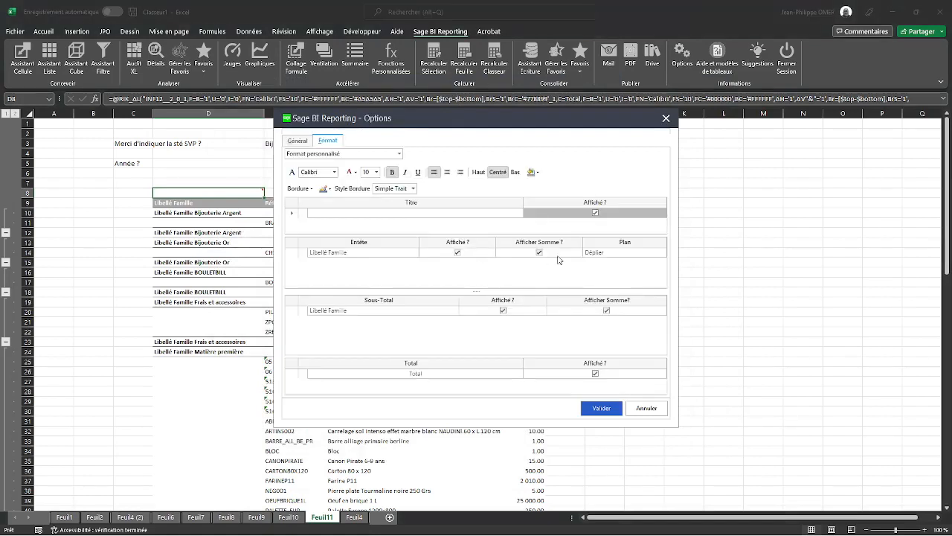
click(595, 253)
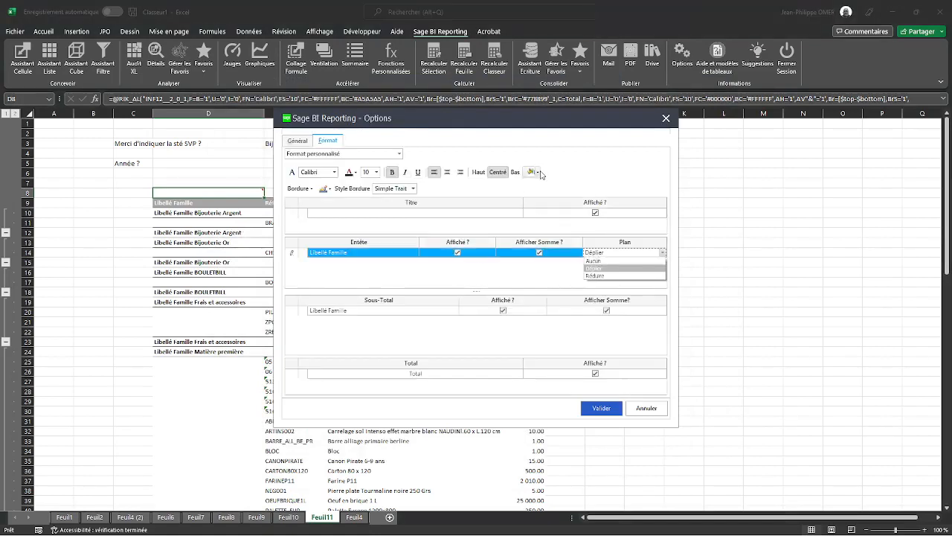
click(533, 171)
drag(612, 194, 613, 230)
click(599, 186)
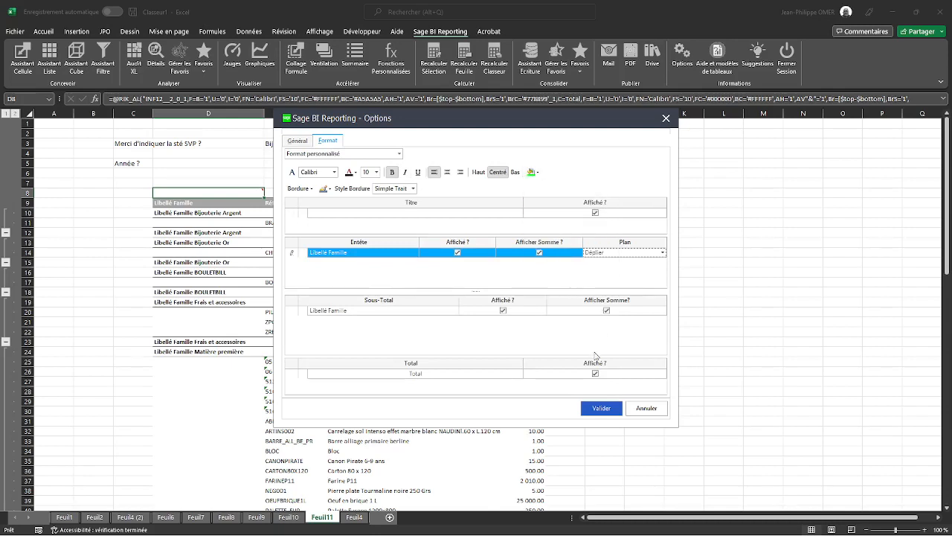
Step: Hide the Libellé Famille sub-total and its sum, and apply the format options to the list
click(503, 310)
click(607, 311)
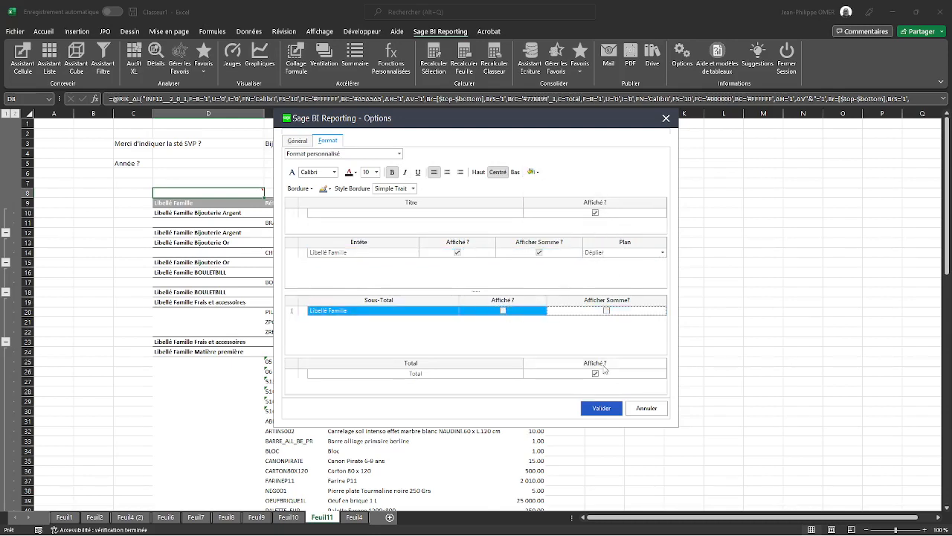
click(599, 408)
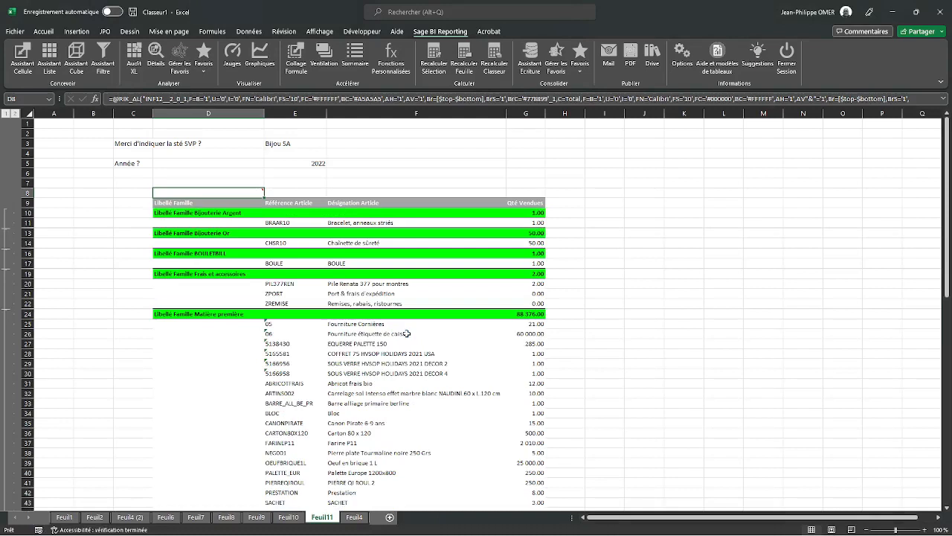
Step: Review the article list on Feuil11 from the first family header down to the grand total, and return to cell A1
scroll(375, 267, down, 2)
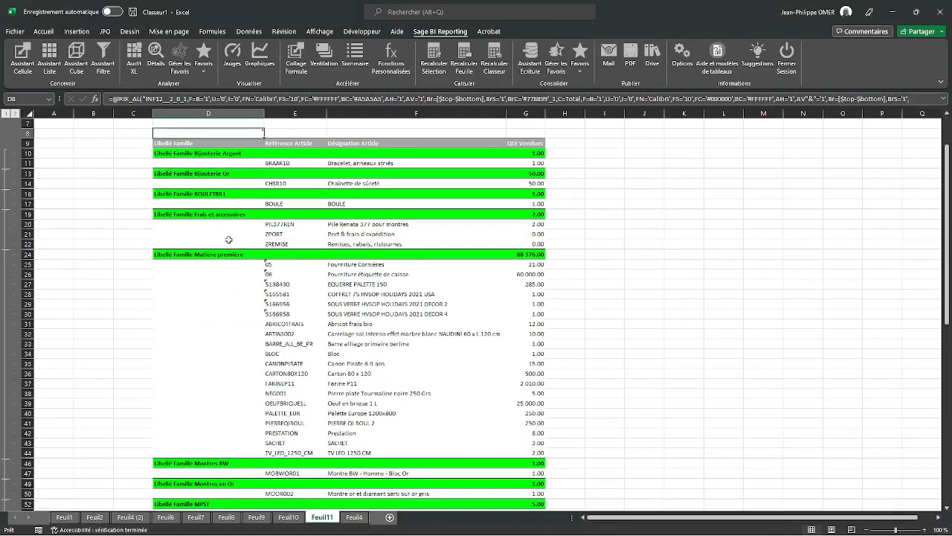
click(228, 215)
click(232, 255)
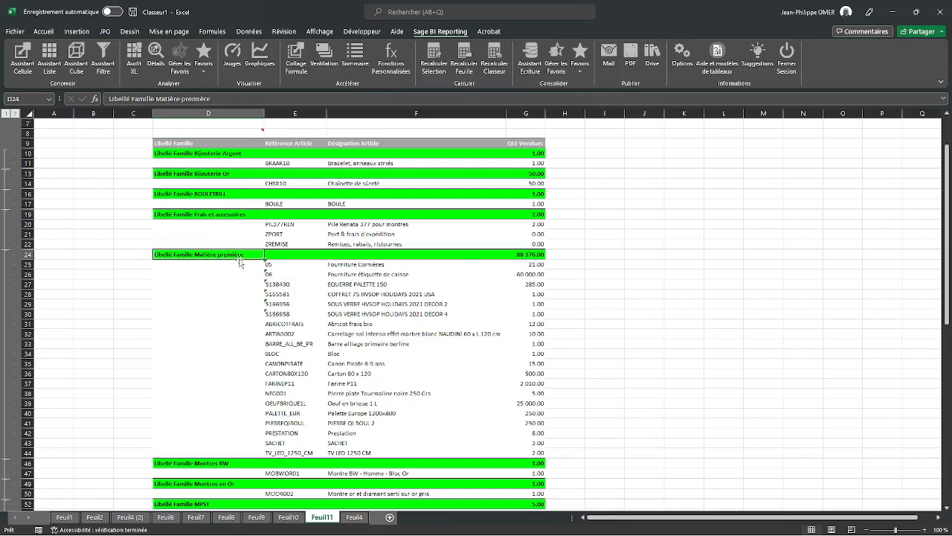
scroll(238, 267, down, 12)
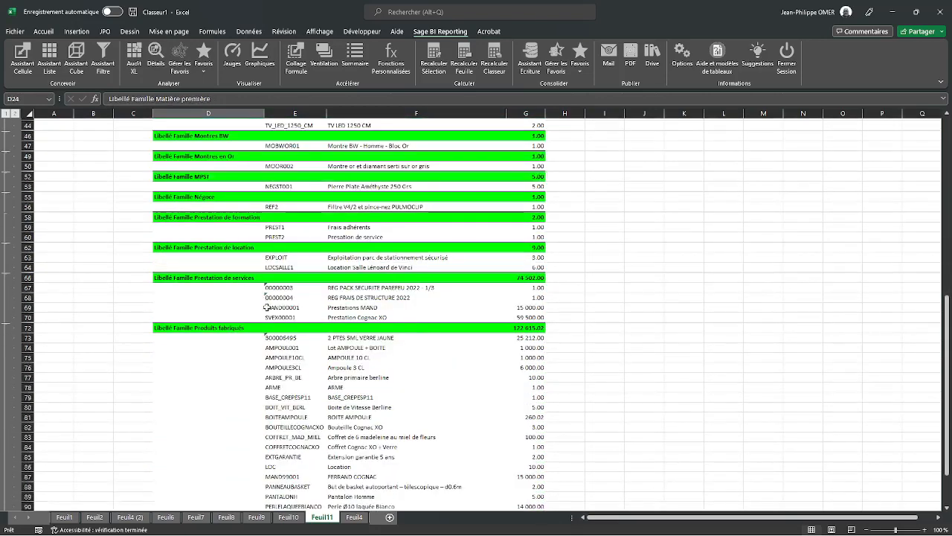
scroll(268, 308, down, 3)
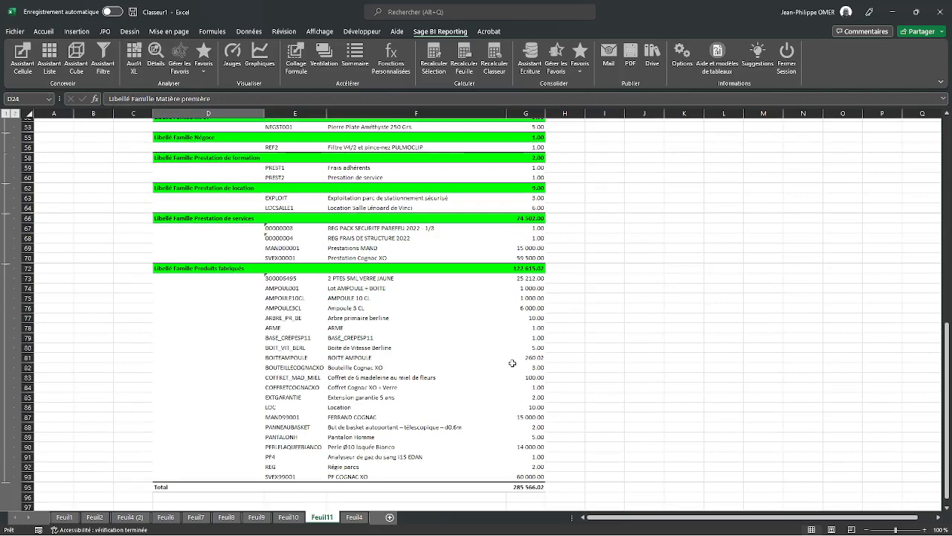
scroll(433, 367, up, 7)
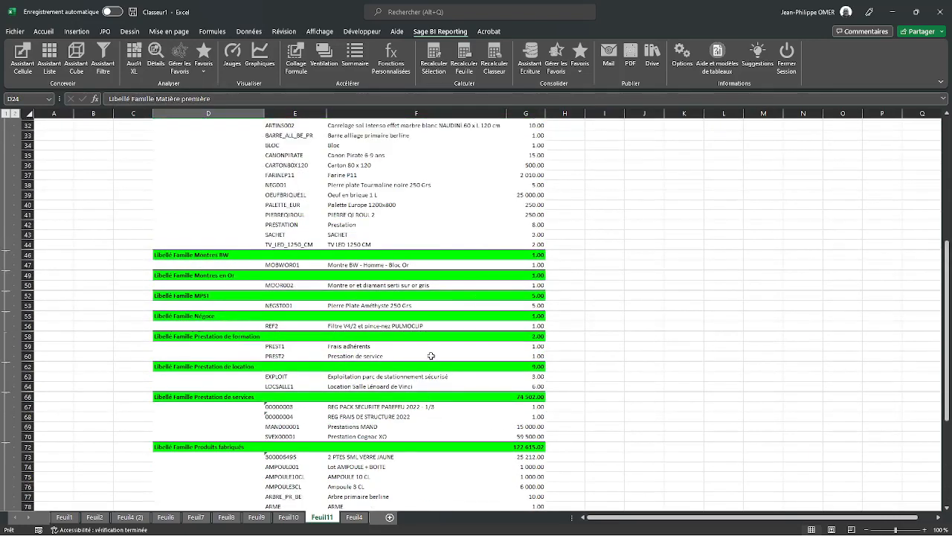
scroll(409, 332, up, 9)
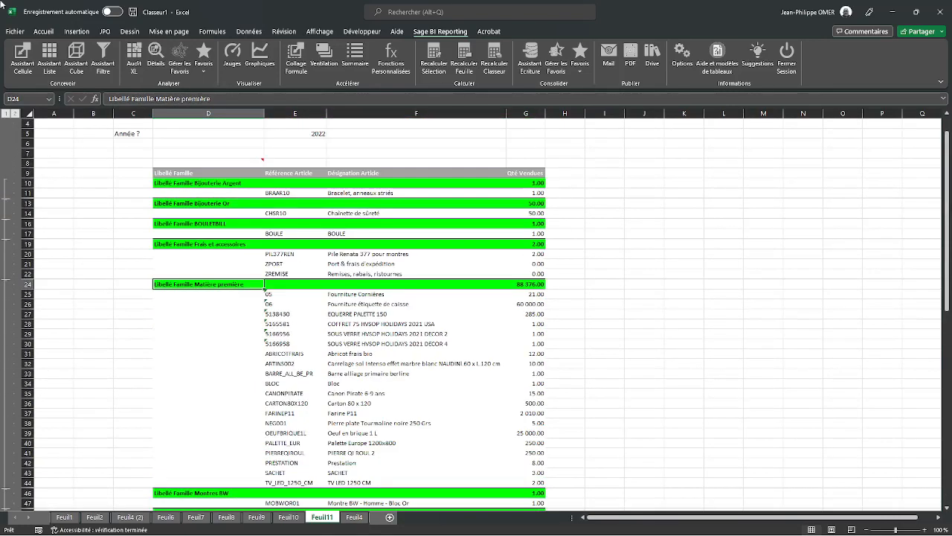
key(ctrl+Home)
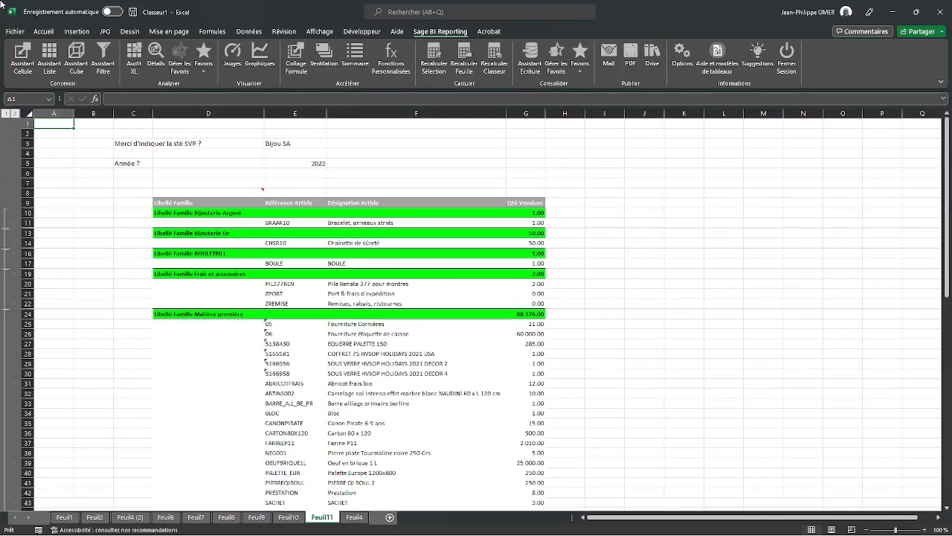
Step: Copy the company and year cells C3:E5 into C2 of a new sheet, and clear the pasted cells
drag(126, 146, 297, 163)
key(ctrl+c)
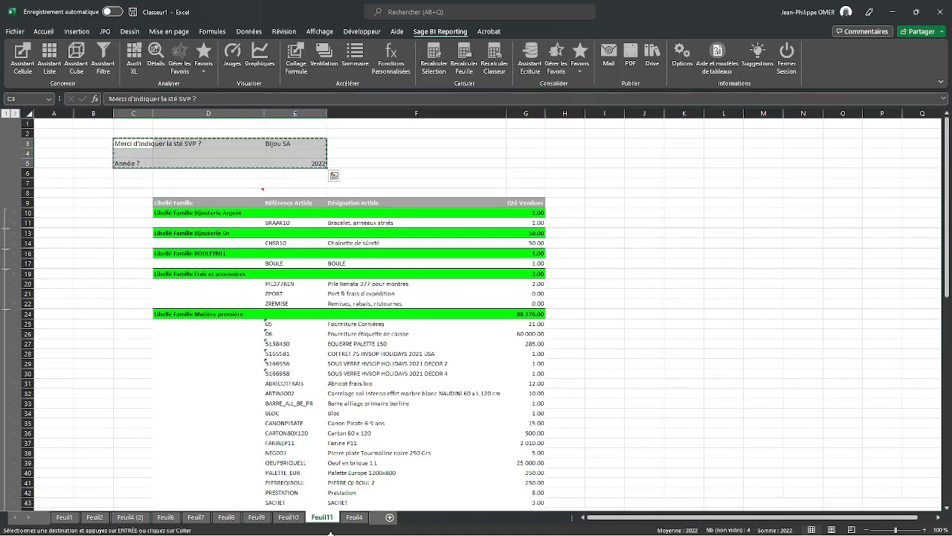
click(389, 517)
click(112, 134)
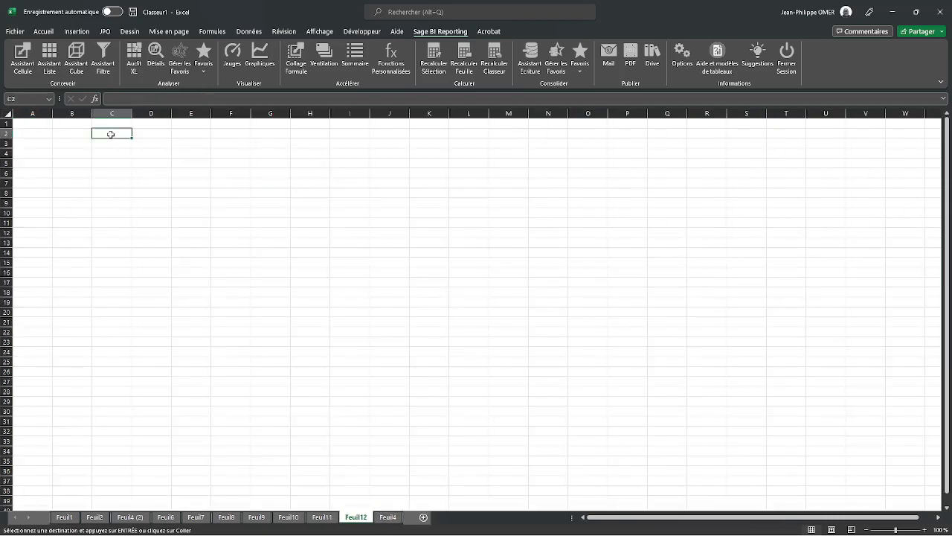
key(ctrl+v)
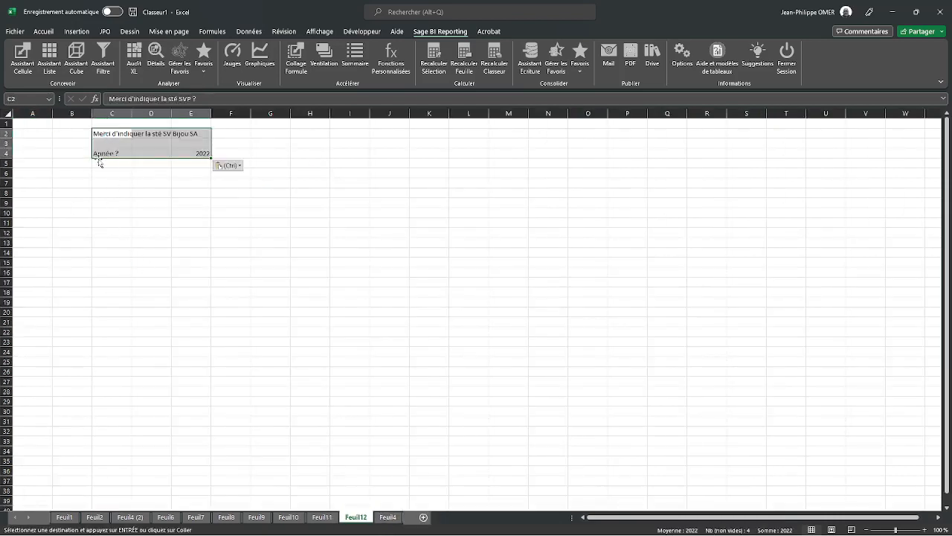
key(Delete)
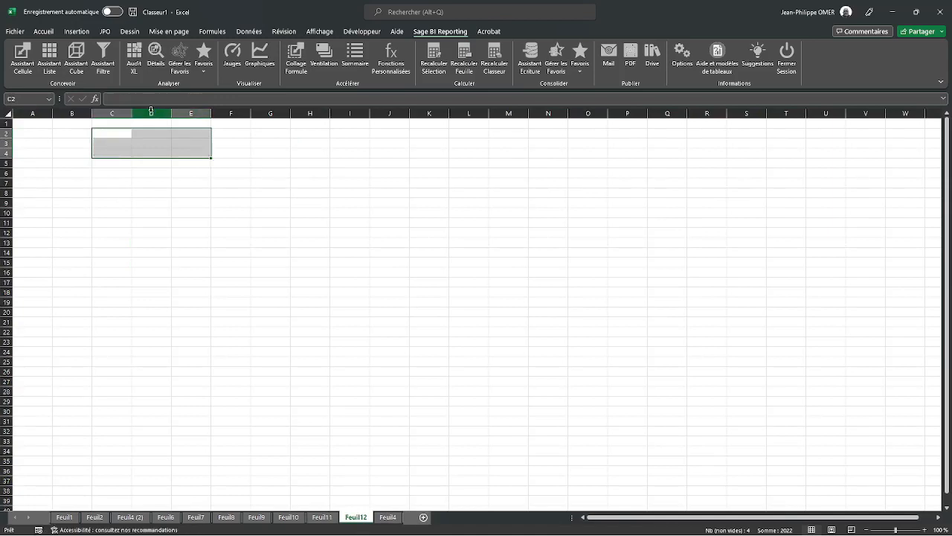
Step: Start a new list in cell C4 based on the Ventes model of the Sage 100 Gestion Commerciale connector
click(114, 153)
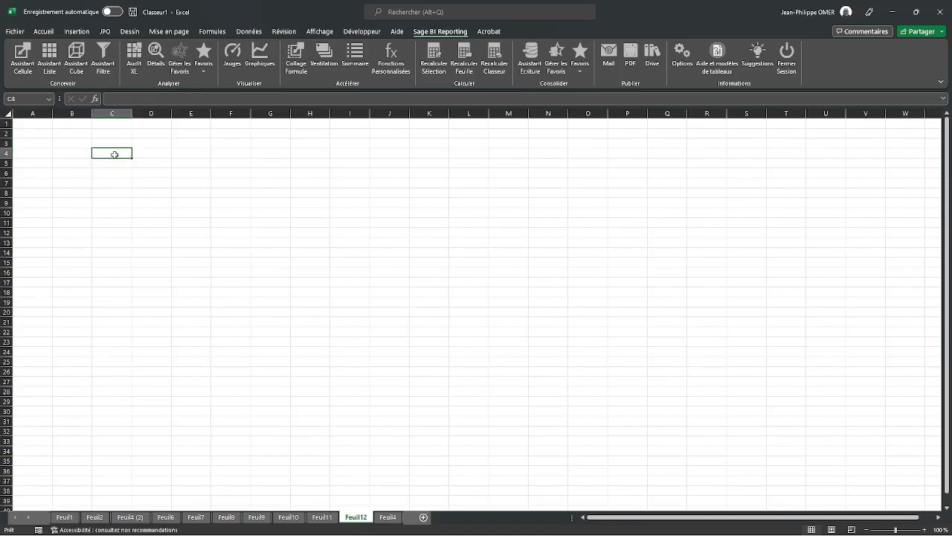
click(54, 64)
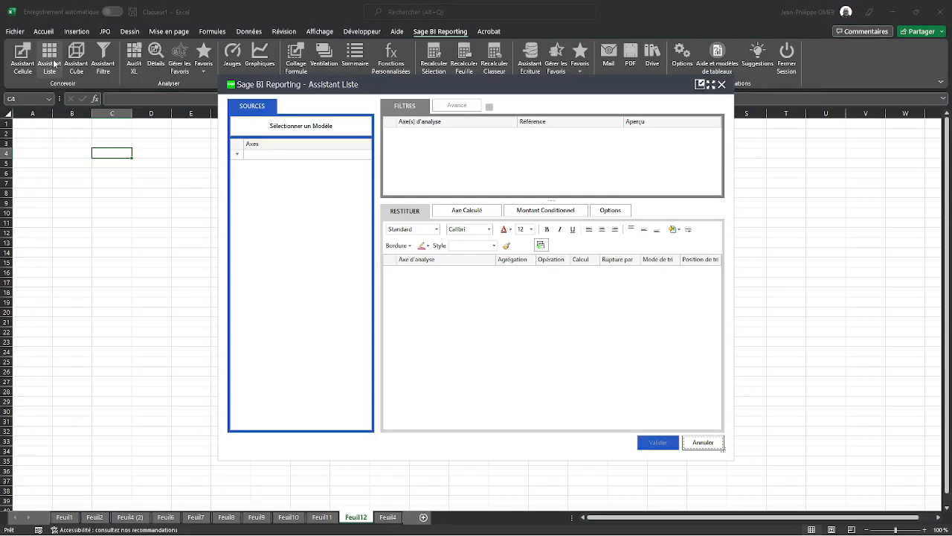
click(300, 125)
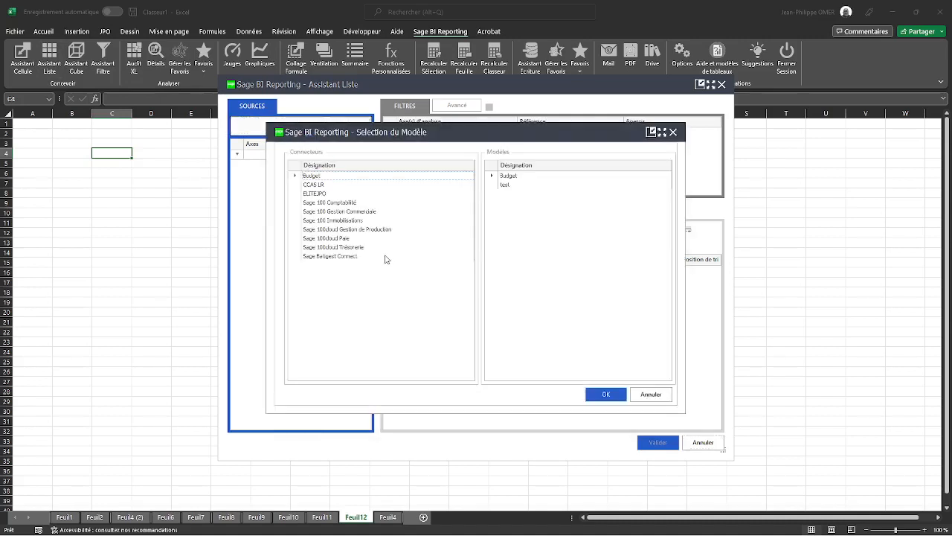
click(367, 214)
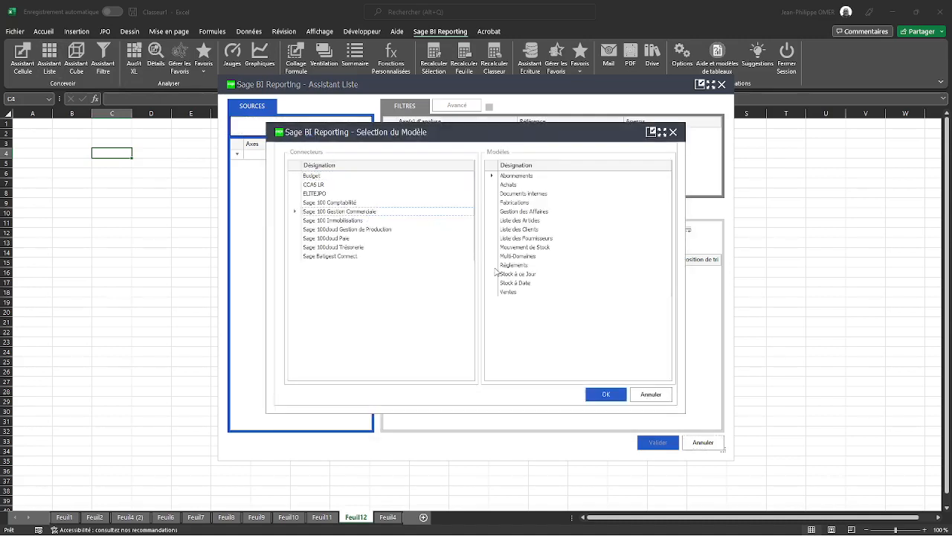
double_click(508, 292)
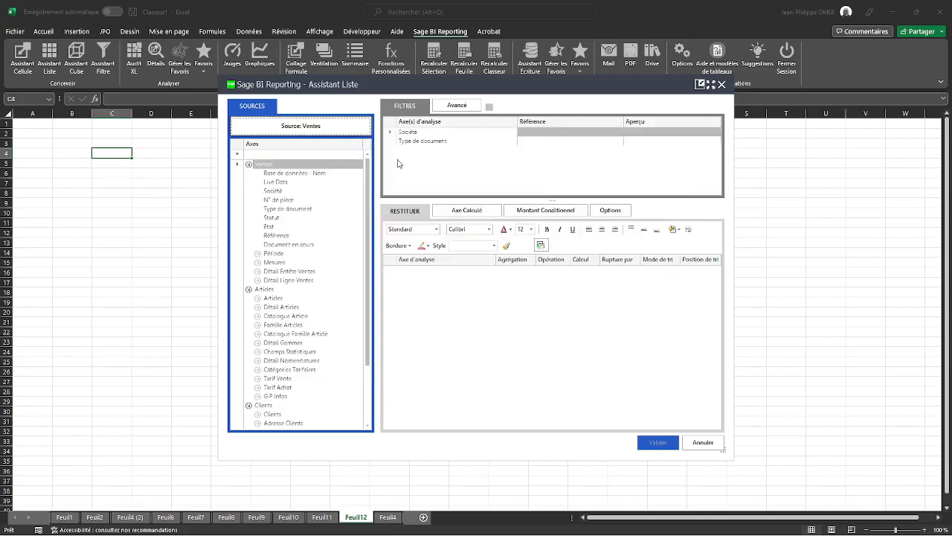
Step: Add Société, Type de document, Année and Mois to the list's output columns
drag(275, 192, 437, 311)
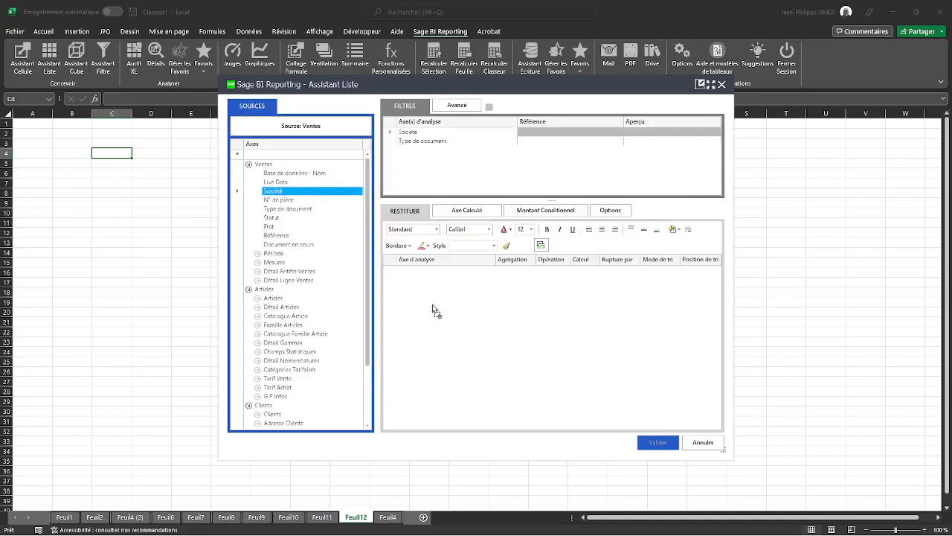
drag(286, 209, 379, 270)
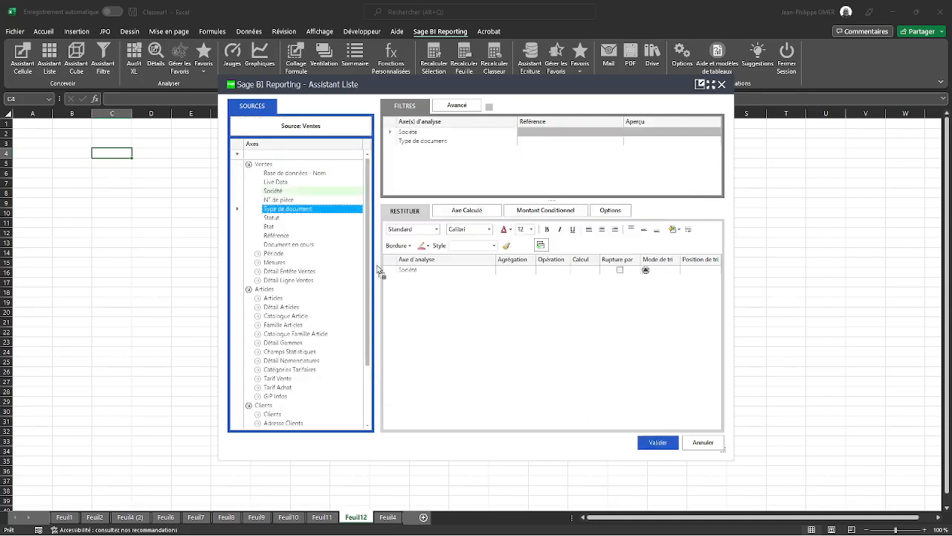
click(258, 255)
double_click(285, 281)
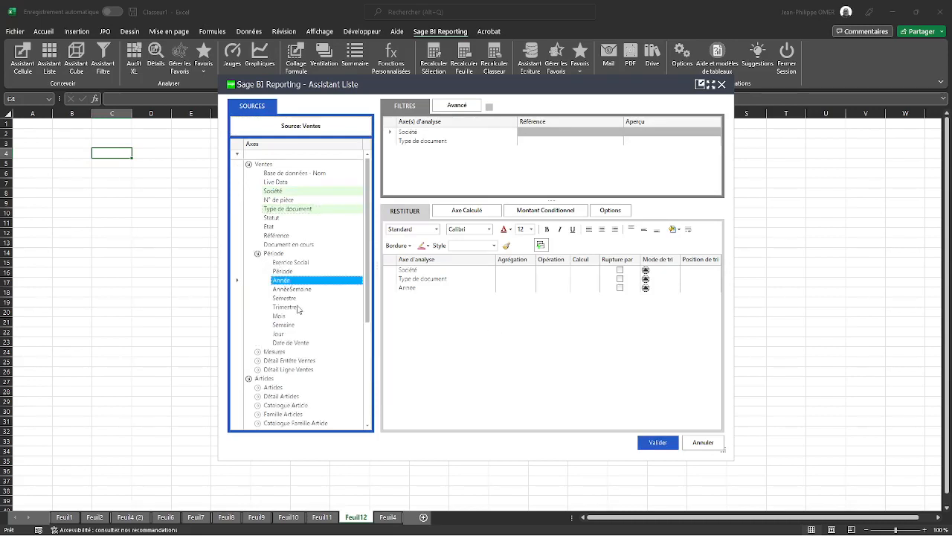
drag(284, 318, 466, 335)
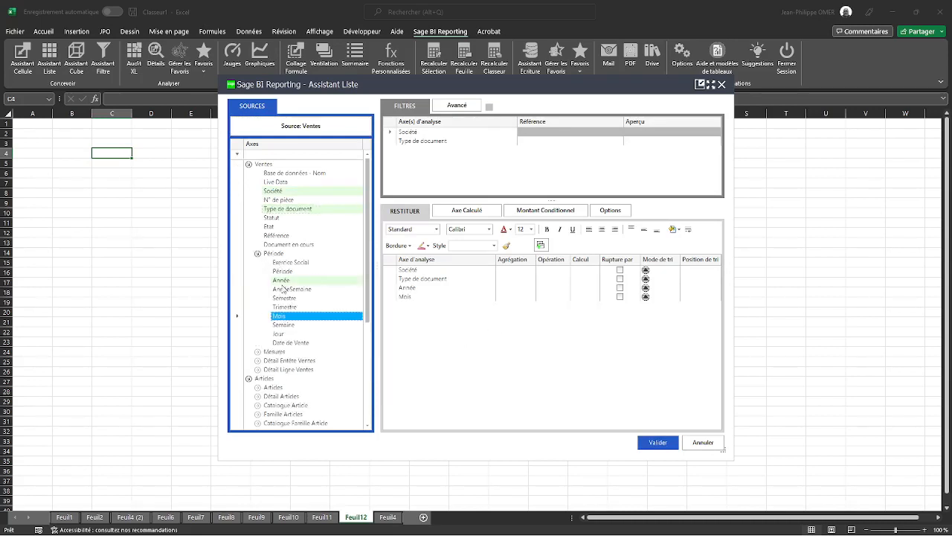
Step: Add Libellé Famille, Représentant and the CA HT Net measure to the list's output columns
scroll(278, 303, down, 3)
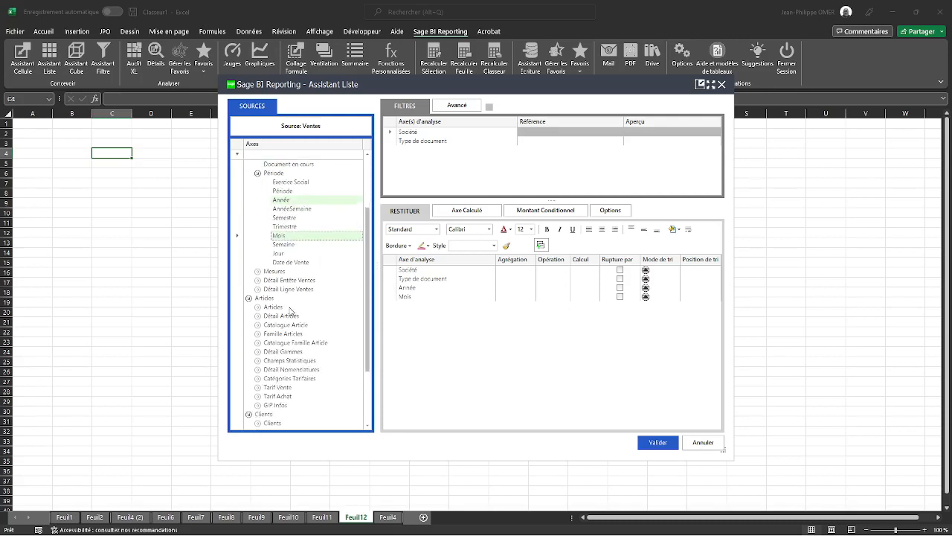
click(257, 334)
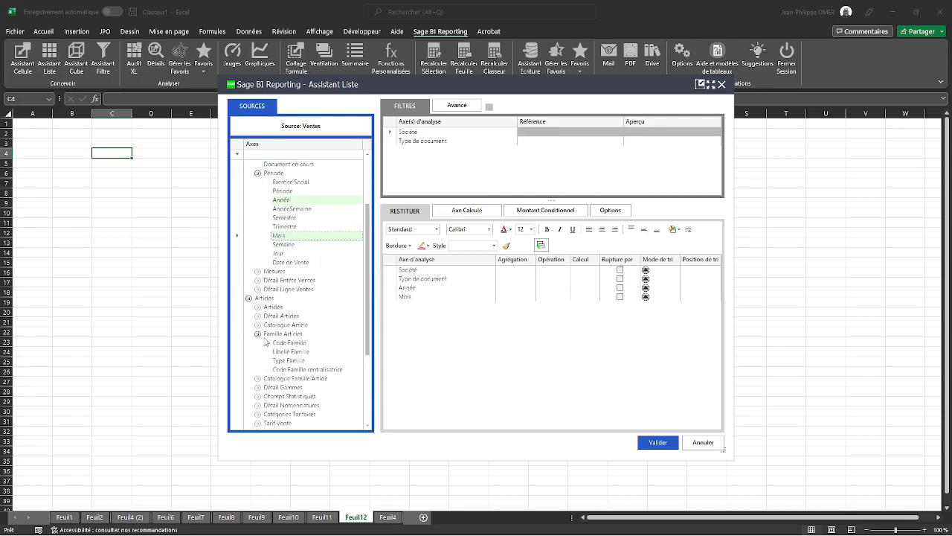
drag(279, 351, 437, 331)
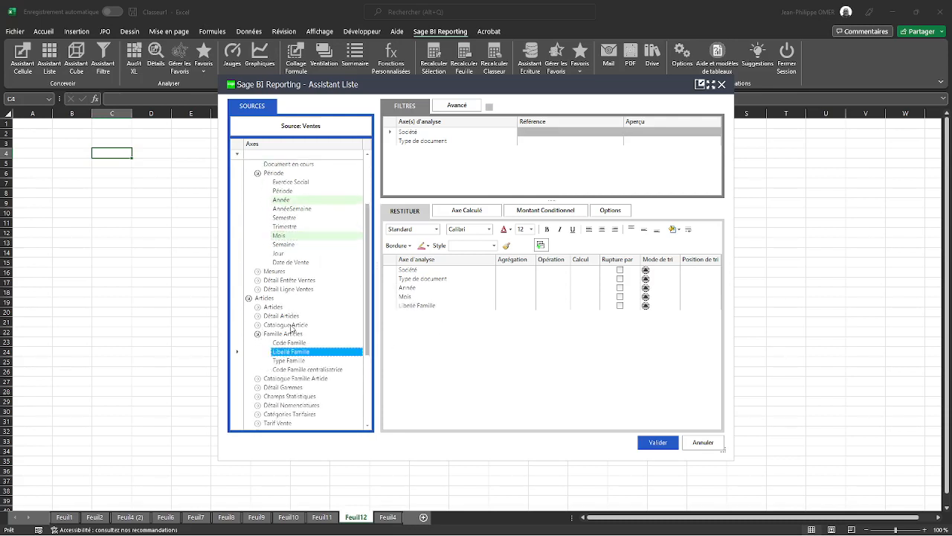
click(258, 280)
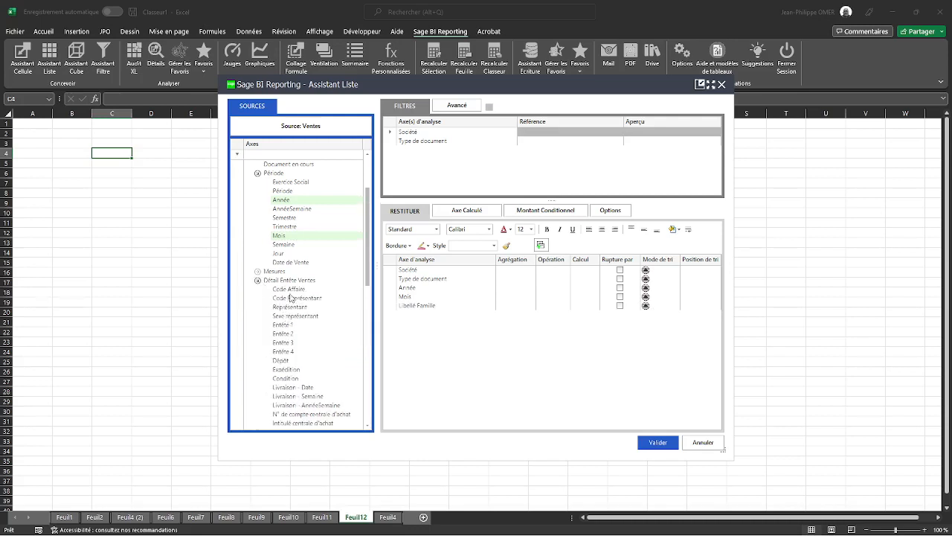
drag(289, 309, 510, 368)
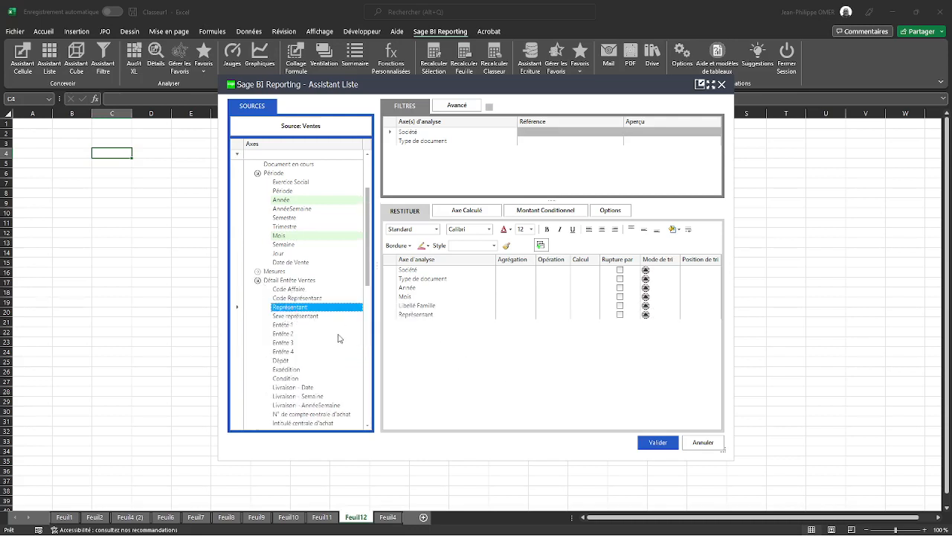
click(258, 270)
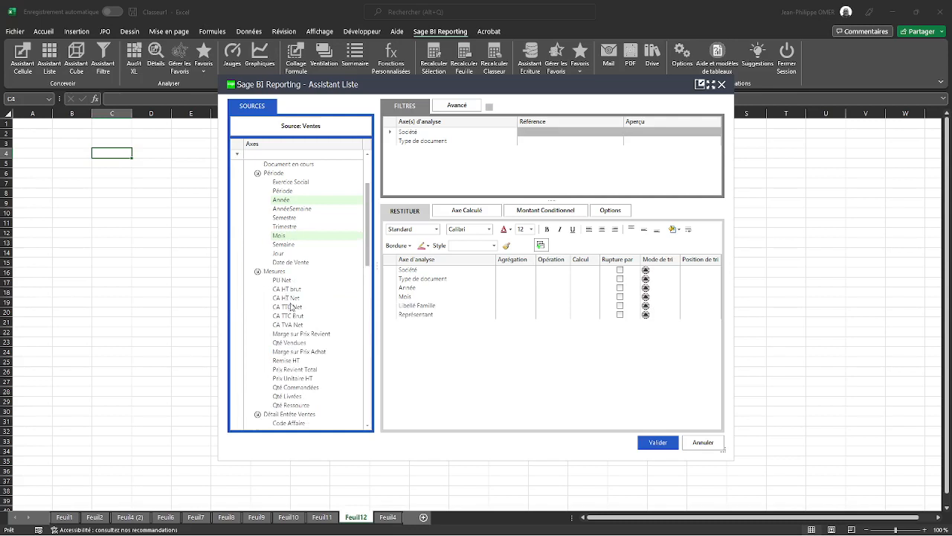
drag(294, 300, 457, 361)
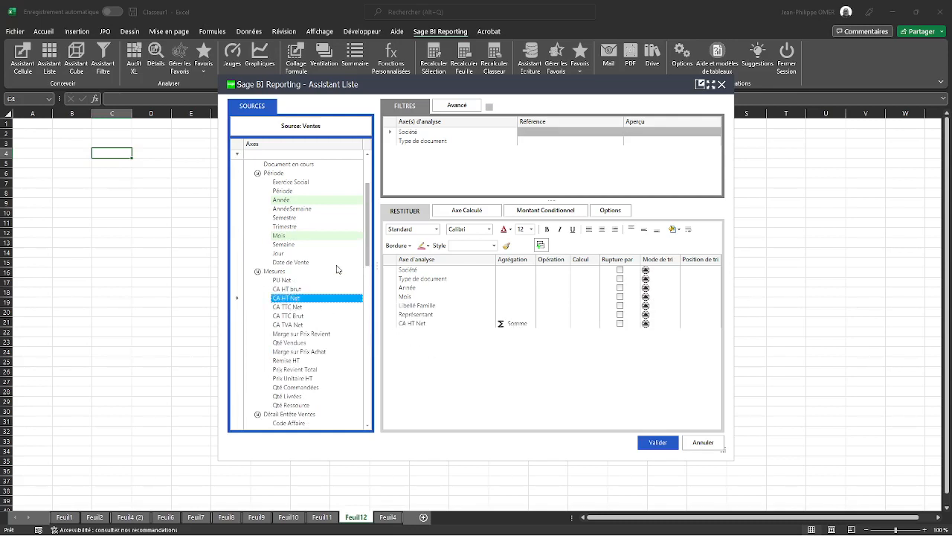
Step: Add Pays from the client address fields to the list's output columns
drag(376, 250, 387, 386)
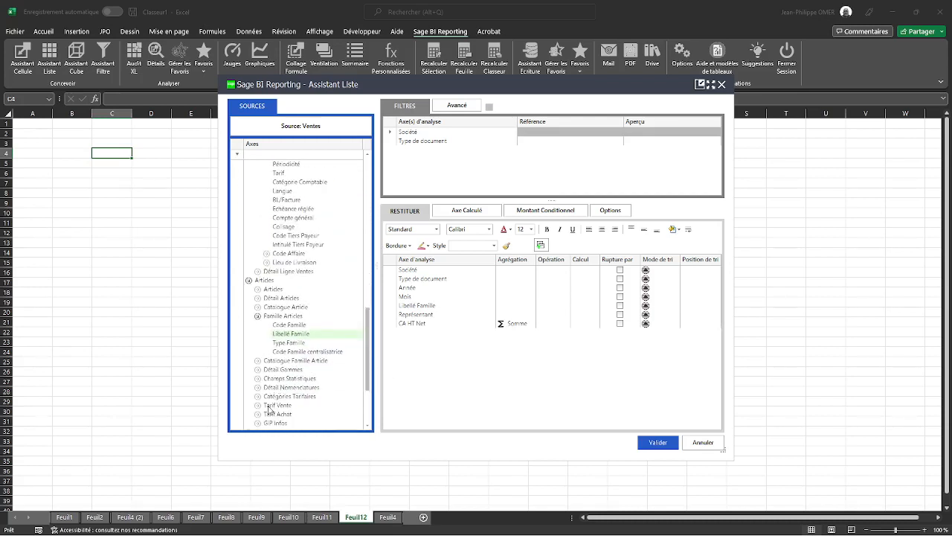
click(249, 281)
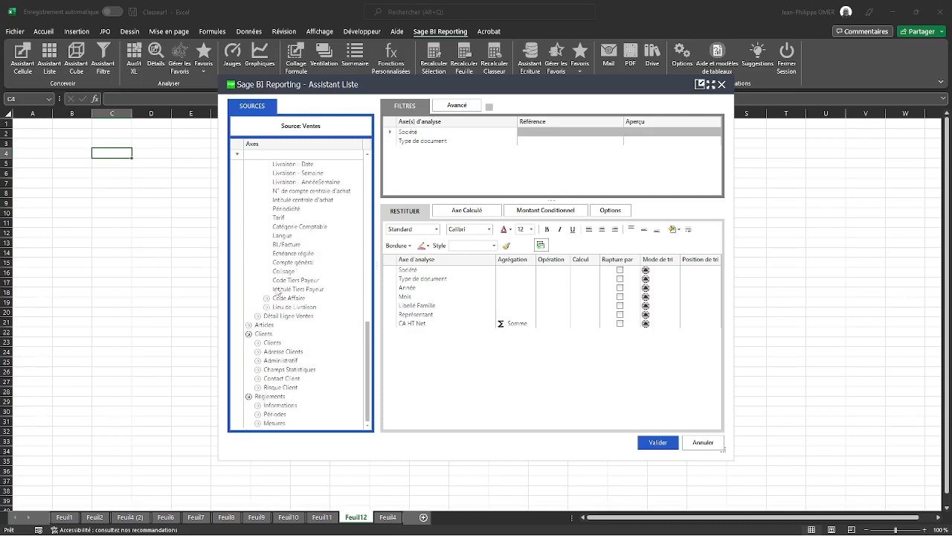
click(257, 343)
scroll(287, 379, down, 3)
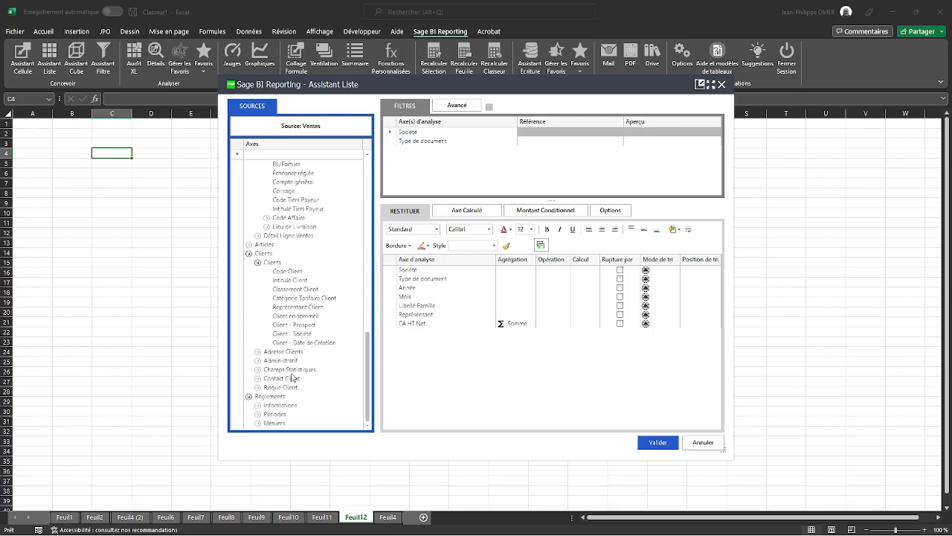
click(258, 353)
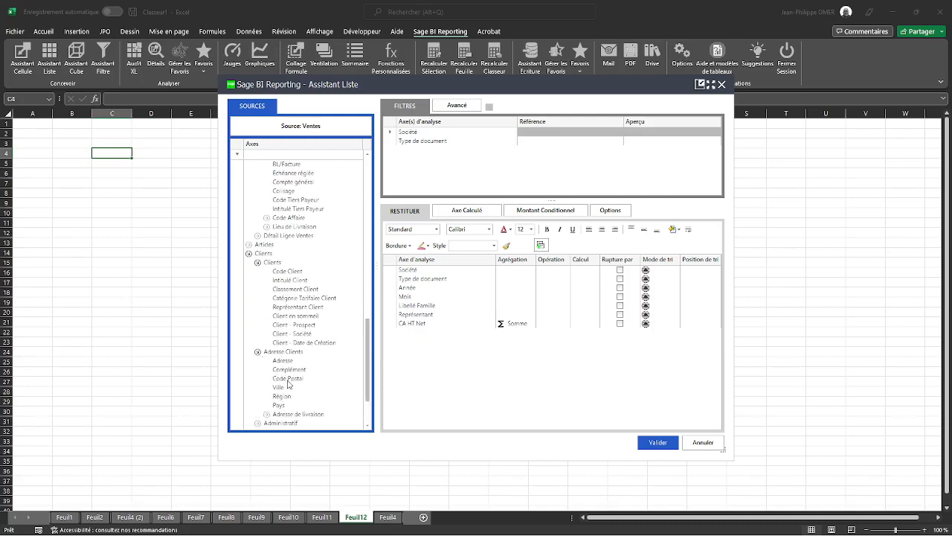
click(267, 414)
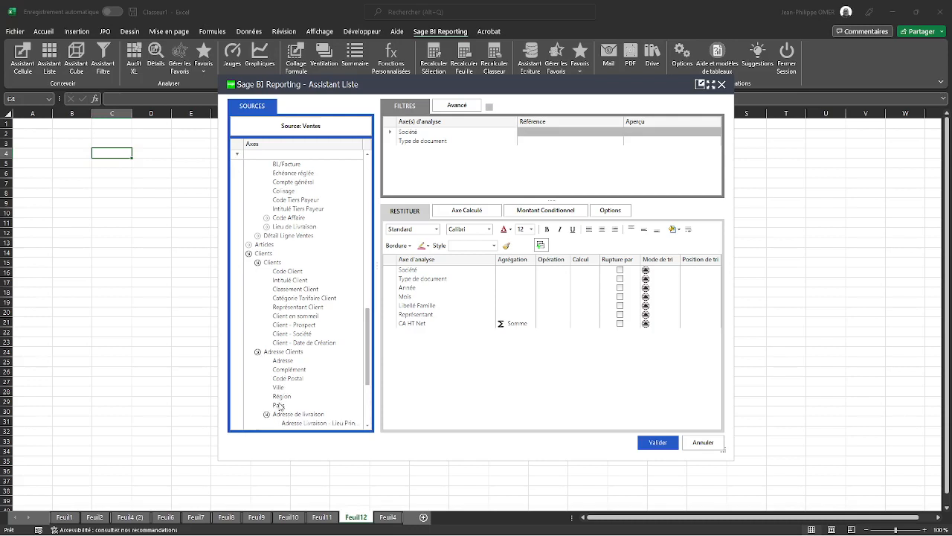
click(280, 406)
drag(280, 406, 460, 360)
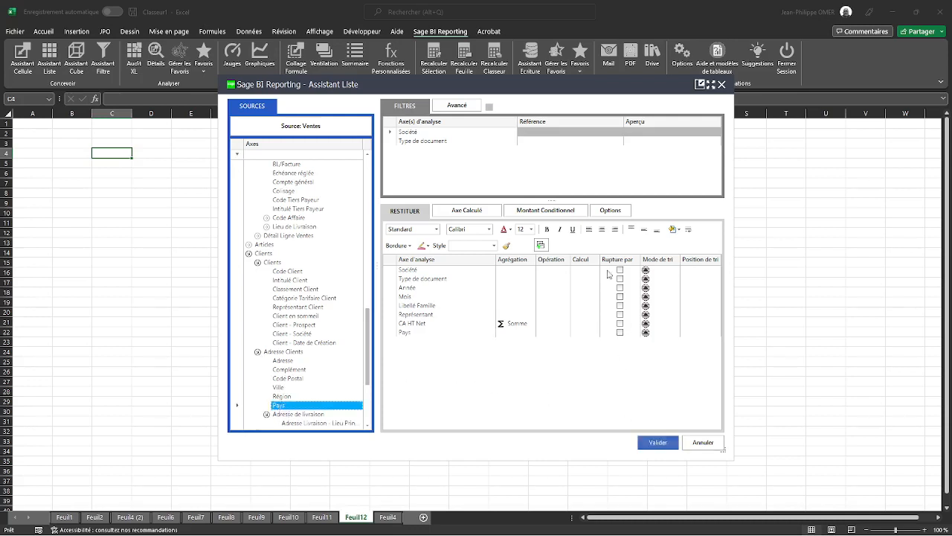
Step: Set the list's output format to Tableau Croisé Dynamique and generate it on the sheet
click(605, 211)
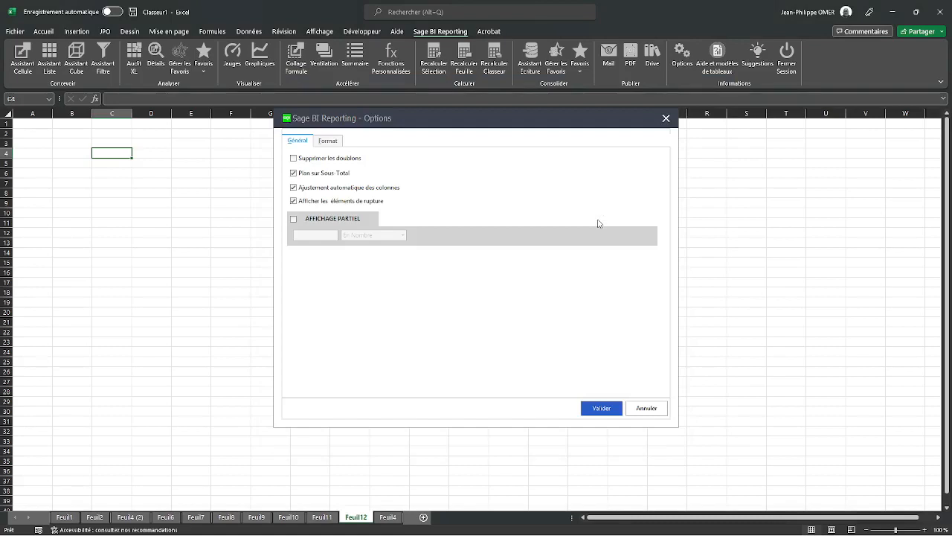
click(327, 140)
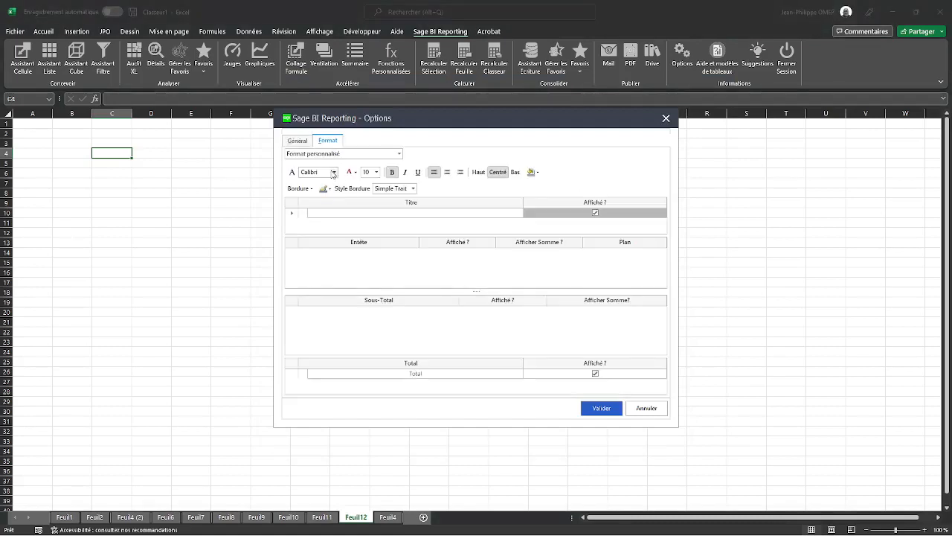
click(349, 154)
click(334, 188)
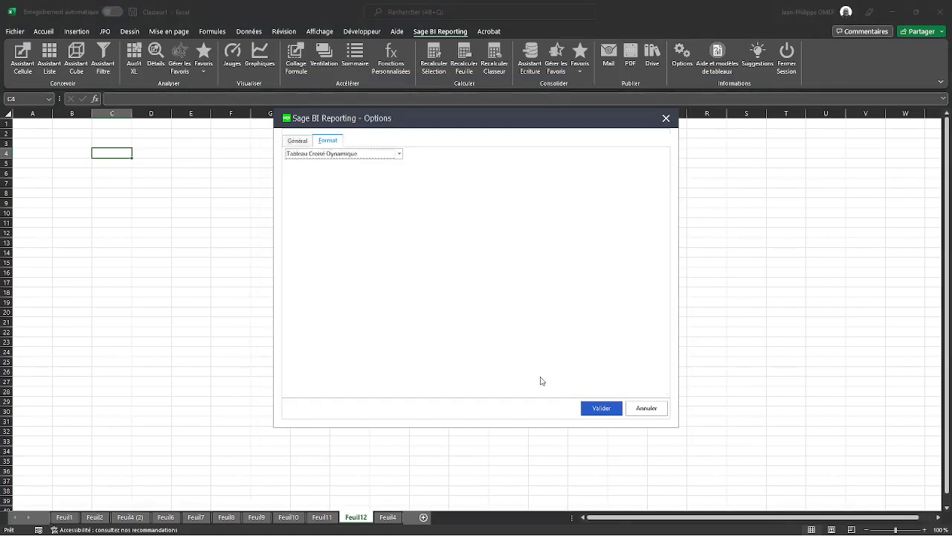
click(601, 408)
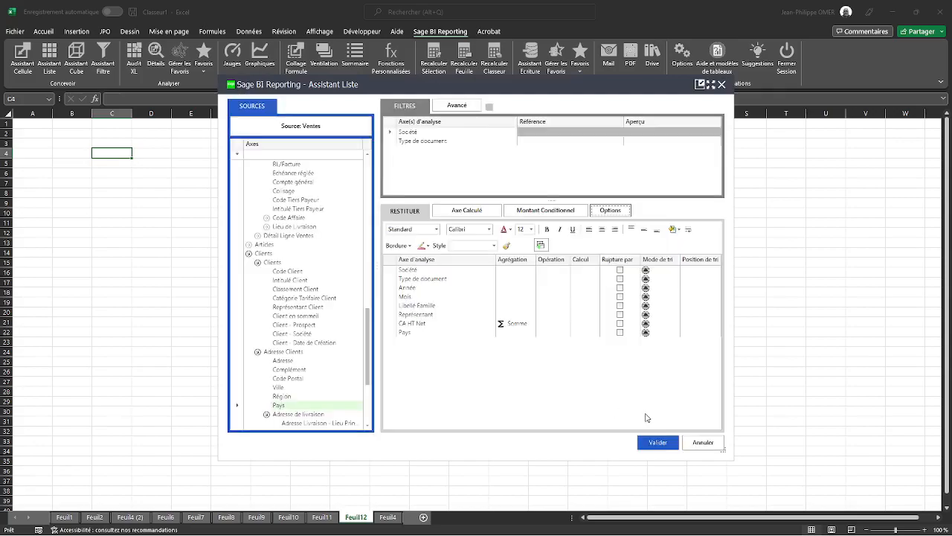
click(659, 442)
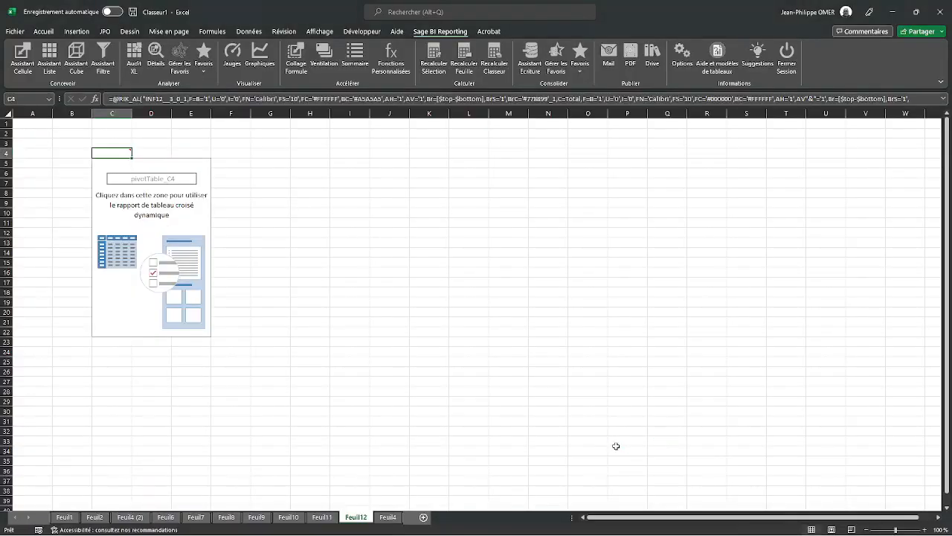
Step: Lay out the pivot table with Représentant as rows, Mois as columns and CA HT Net as values
click(178, 202)
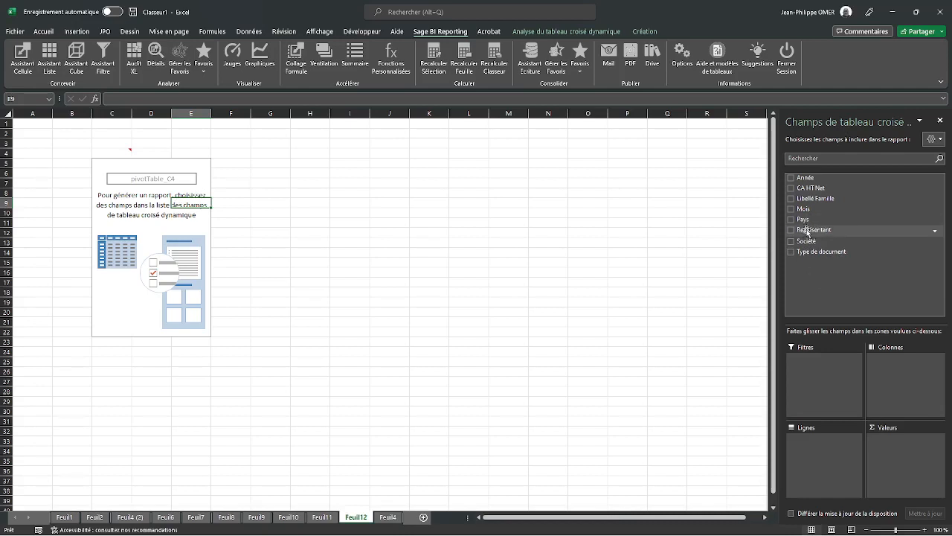
drag(811, 231, 814, 456)
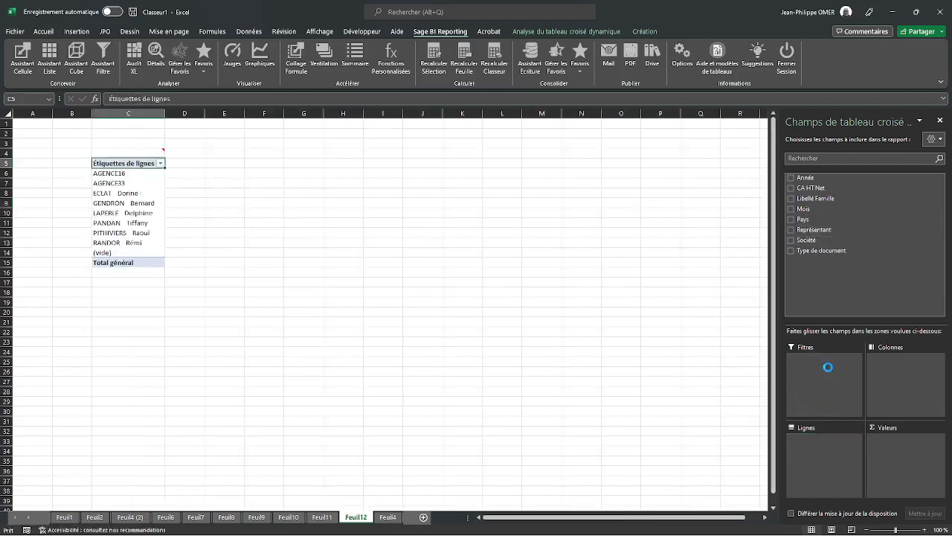
drag(803, 209, 922, 402)
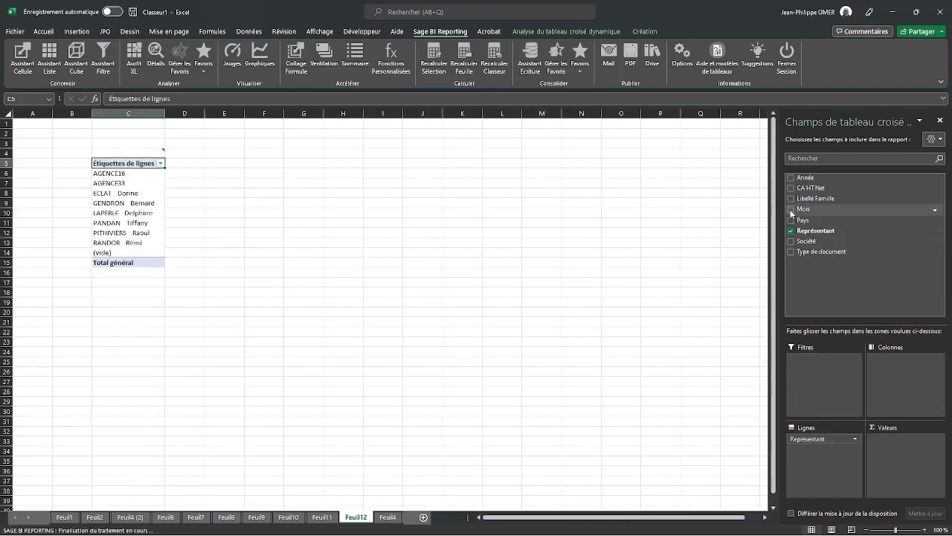
drag(811, 188, 903, 464)
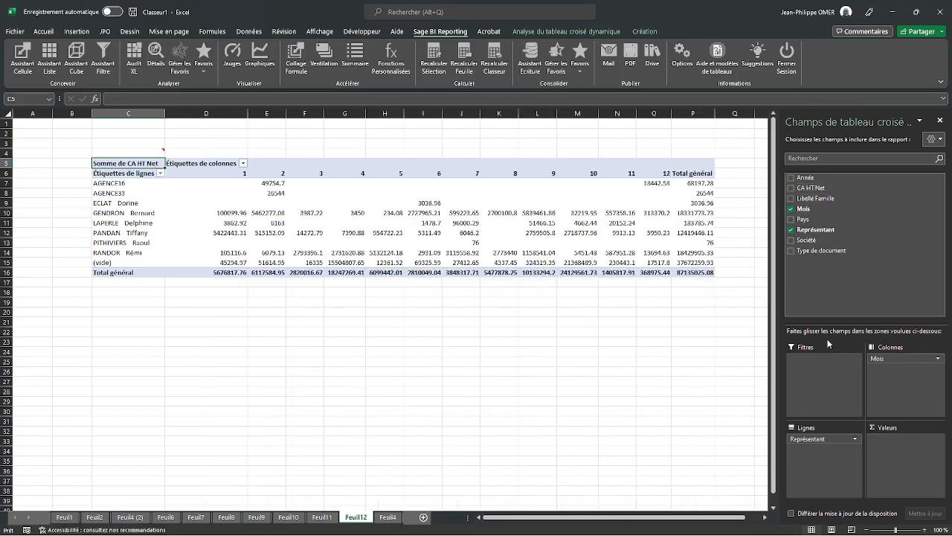
Step: Add a Société slicer, place it beside the pivot table over columns A and B, and shorten it to fit its entries
right_click(805, 241)
click(834, 295)
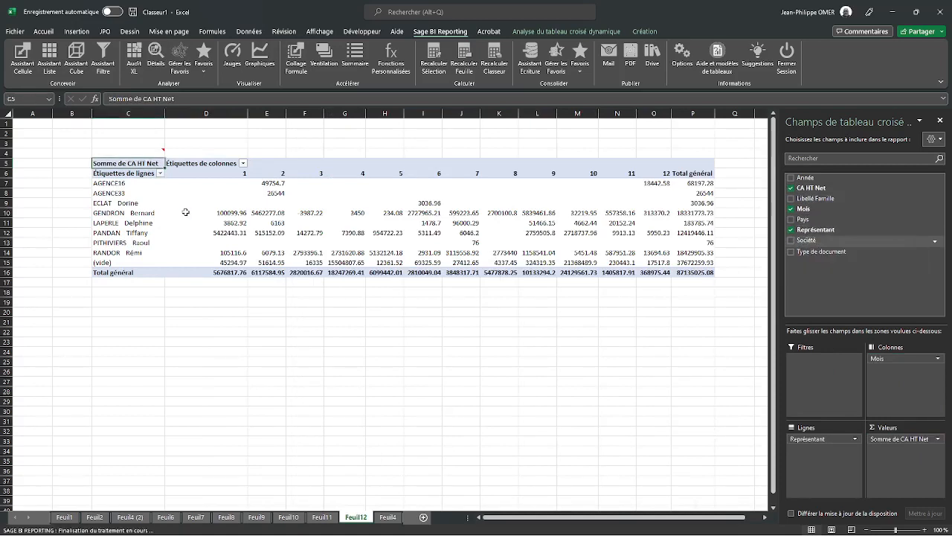
drag(320, 246, 81, 117)
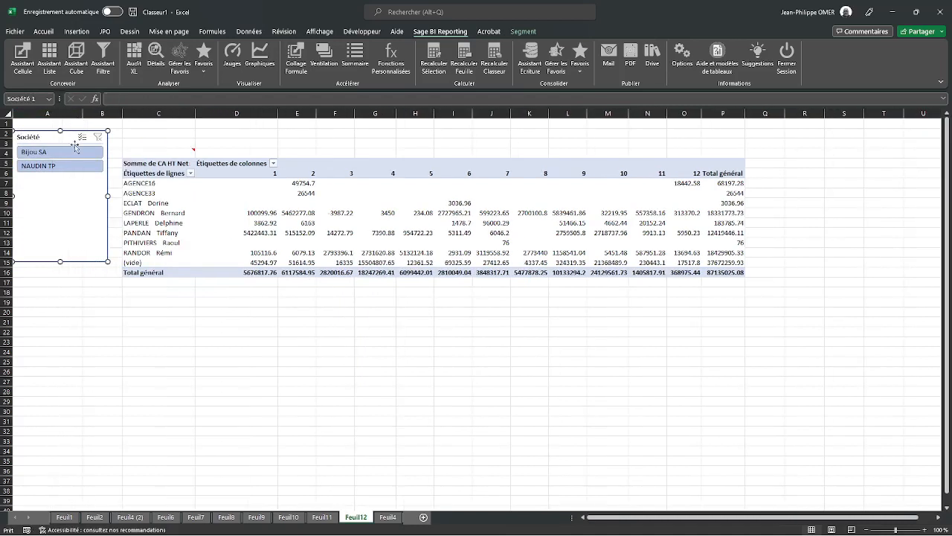
drag(62, 191, 60, 187)
click(77, 222)
Step: Add an Année slicer, place it directly below the Société slicer, and shorten it to fit the listed years
click(175, 235)
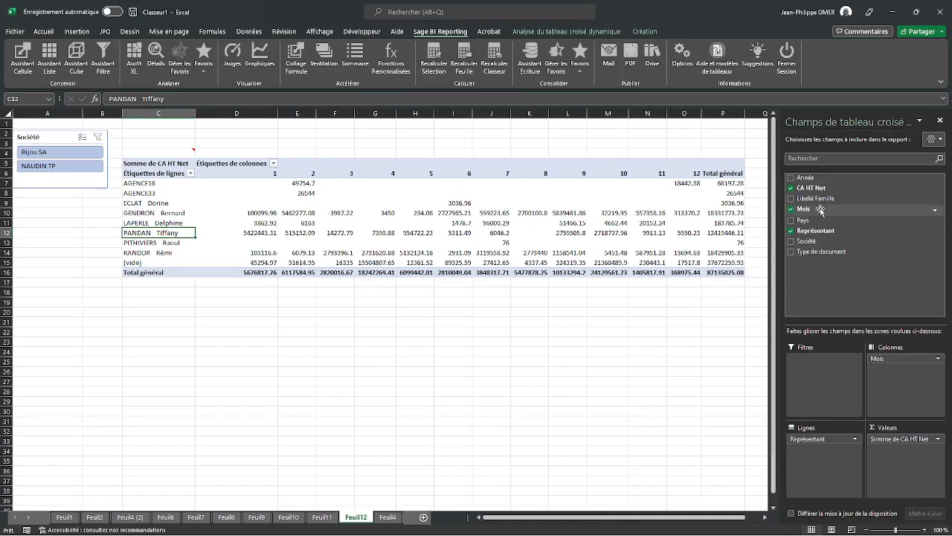
right_click(811, 179)
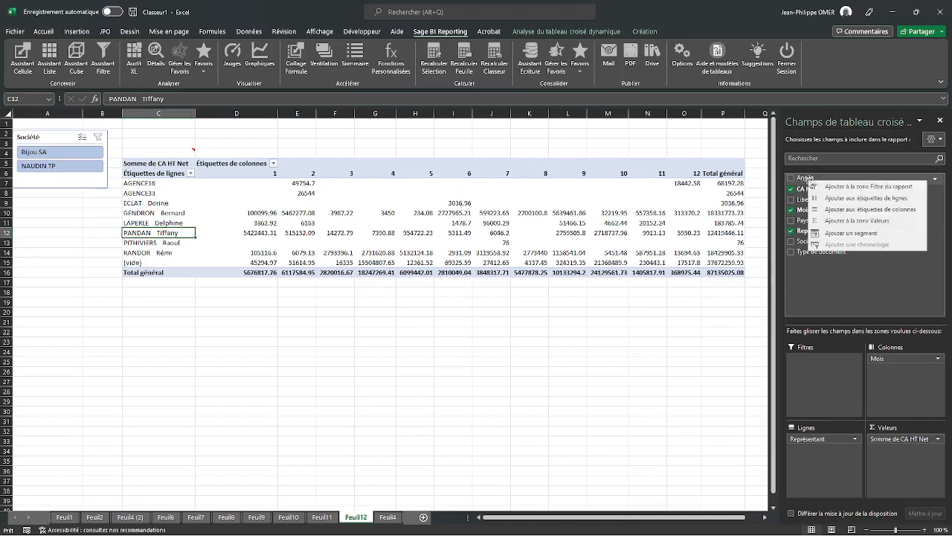
click(843, 229)
drag(367, 264, 31, 208)
drag(60, 325, 60, 282)
Step: Add Type de document as report filter, keeping only Facture, Facture avoir, Facture avoir comptabilisée, Facture comptabilisée and Facture de retour comptabilisée
click(415, 203)
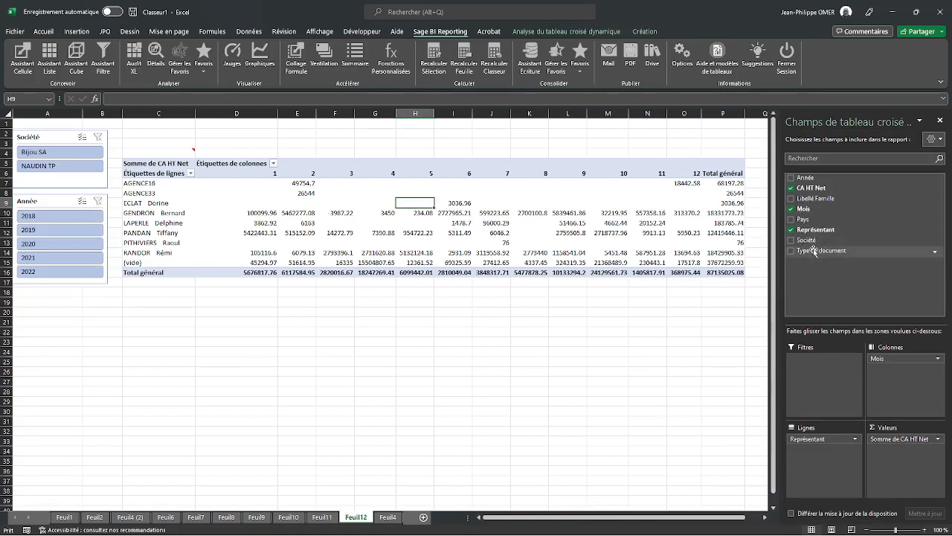
drag(856, 253, 822, 368)
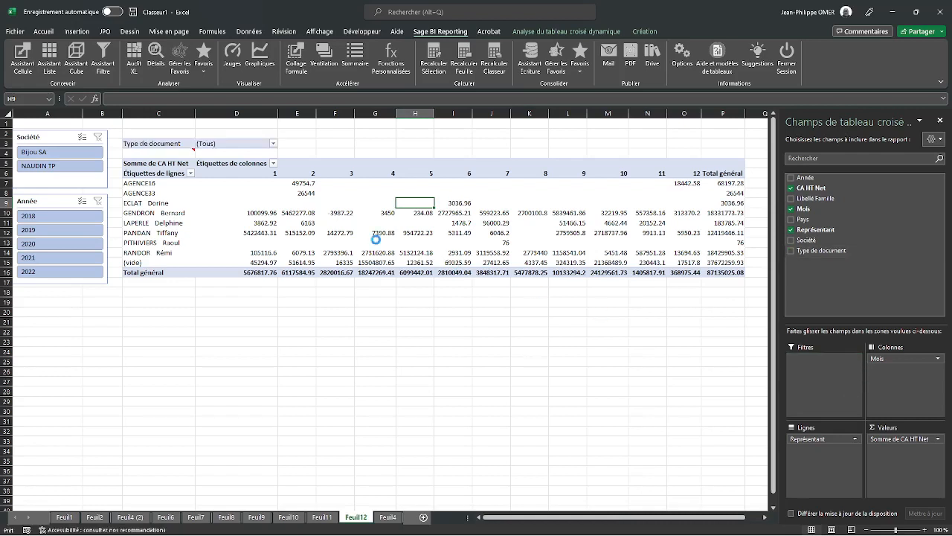
click(273, 145)
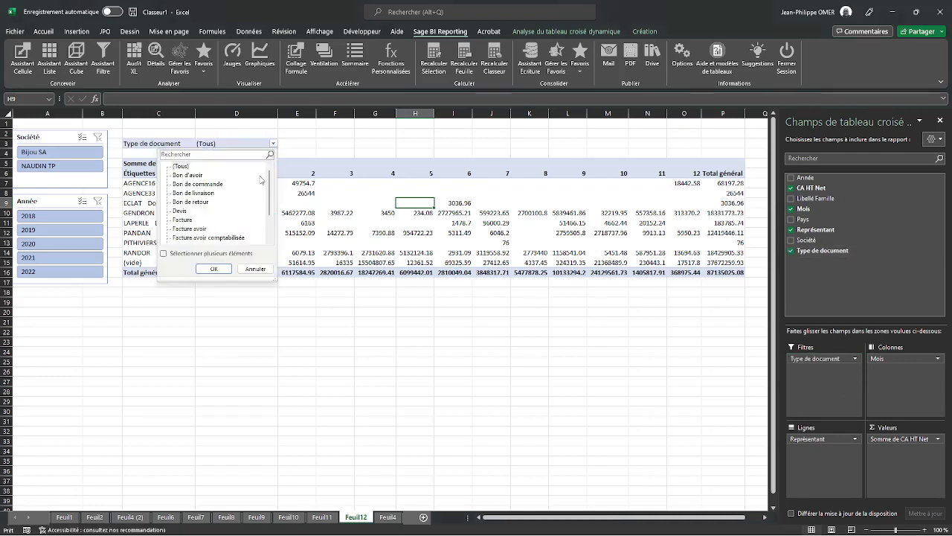
click(164, 254)
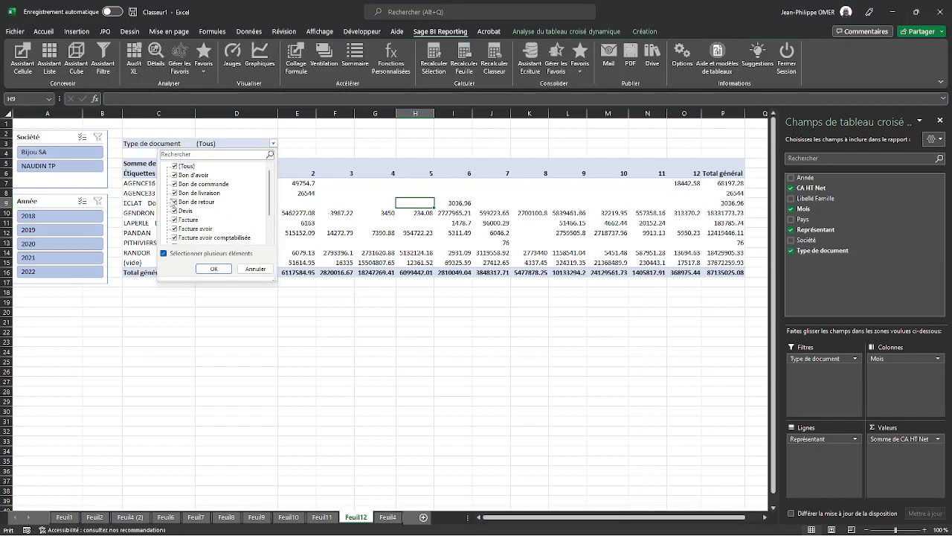
click(176, 165)
click(175, 219)
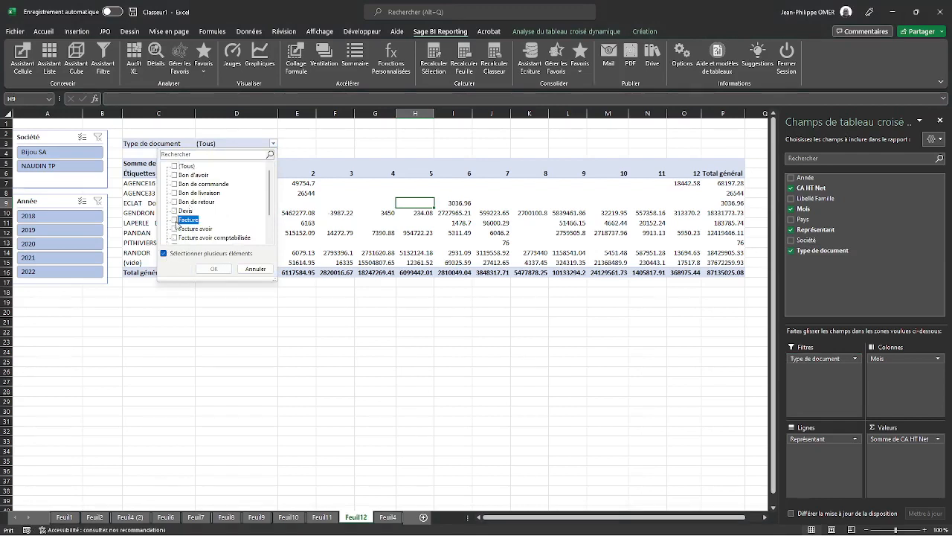
click(175, 228)
scroll(179, 232, down, 2)
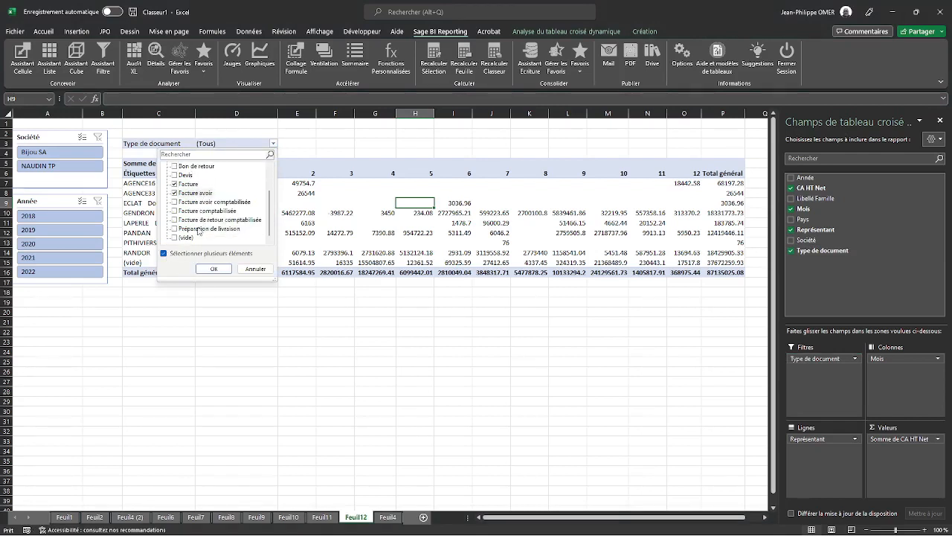
click(174, 202)
click(175, 211)
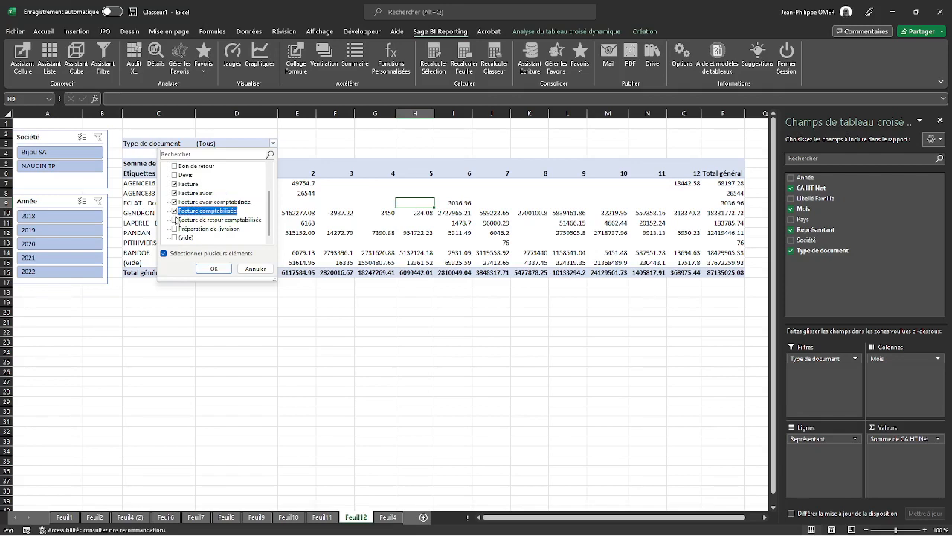
click(176, 219)
click(213, 269)
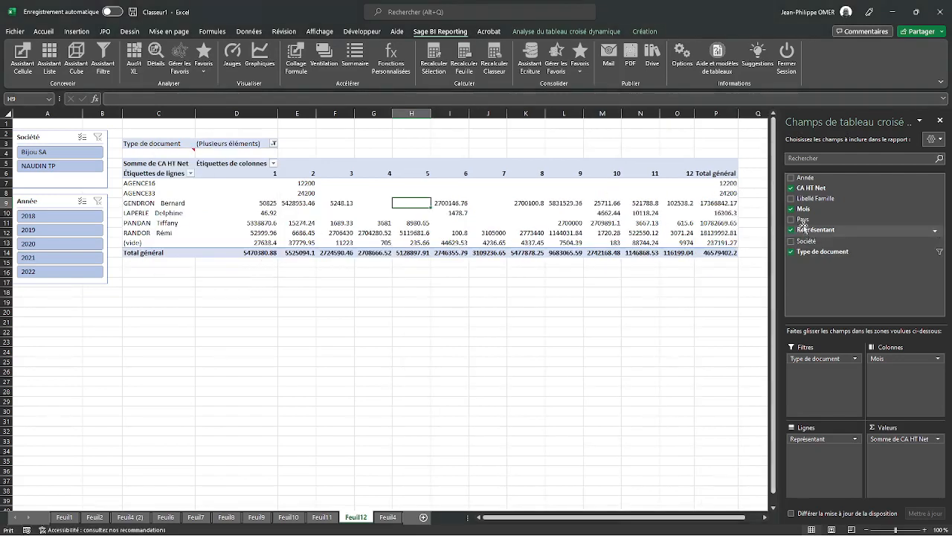
Step: Filter the pivot table with the slicers to company Bijou SA and year 2022
drag(812, 199, 848, 281)
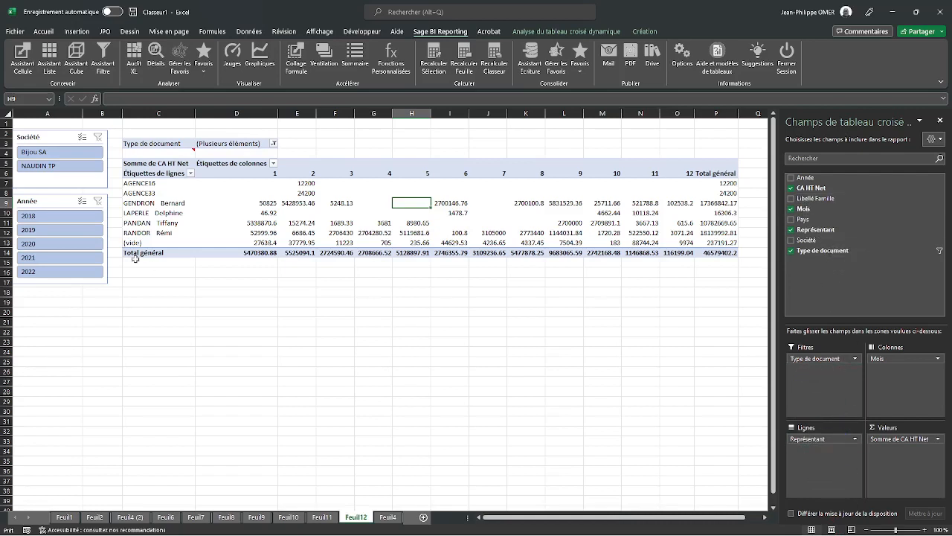
click(34, 151)
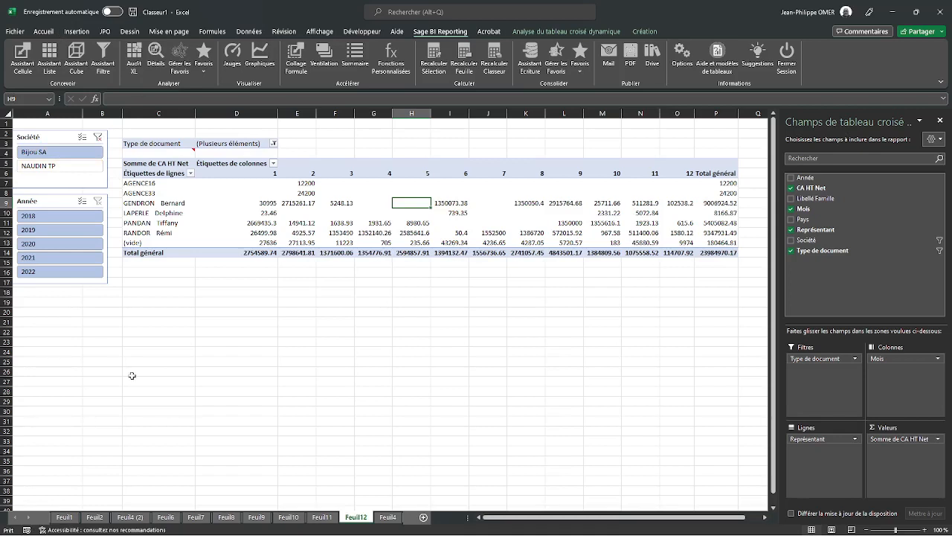
click(61, 272)
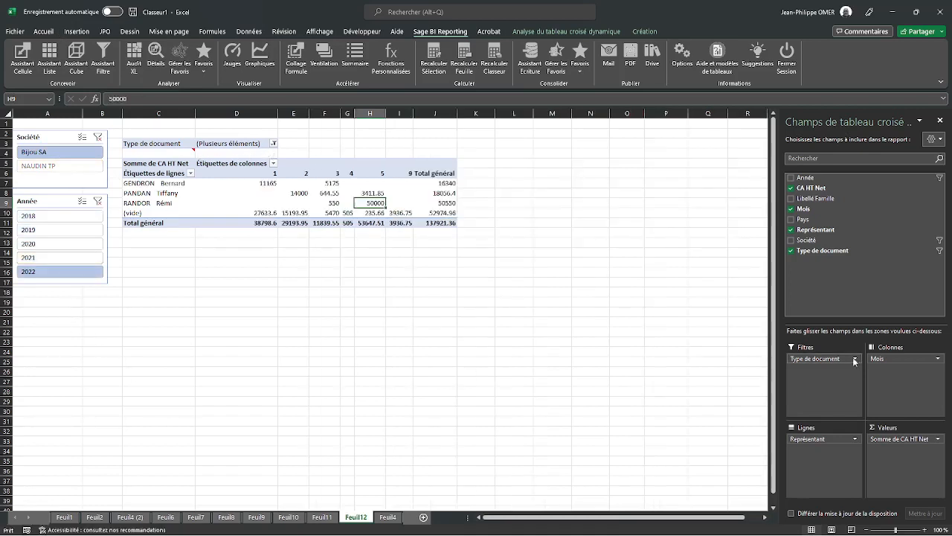
Step: Reopen the list definition in cell C4 and add Intitulé Client from the client fields to its output columns
click(173, 155)
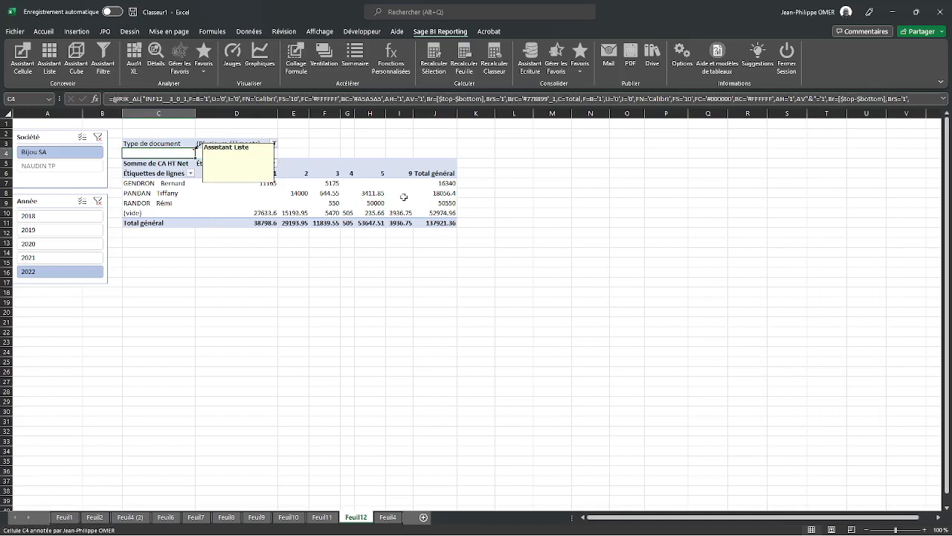
double_click(188, 149)
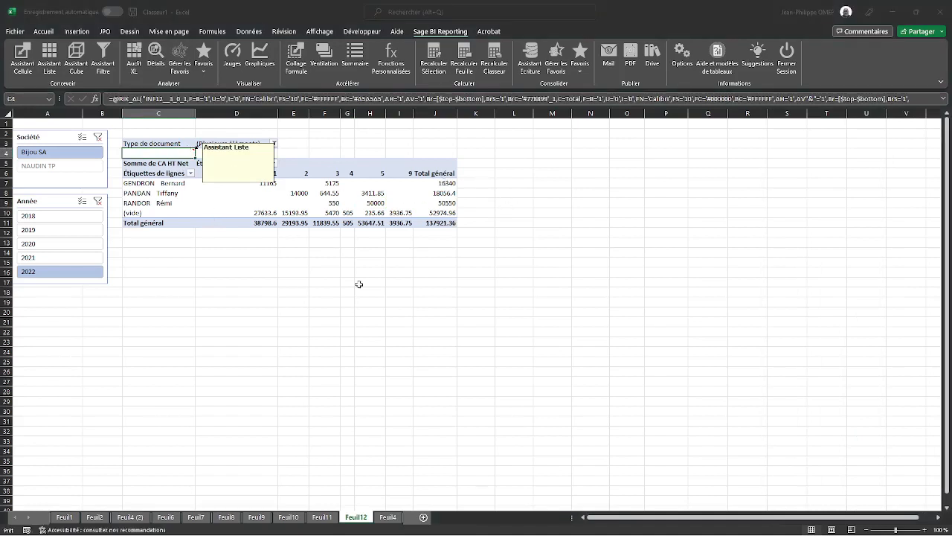
scroll(259, 419, down, 1)
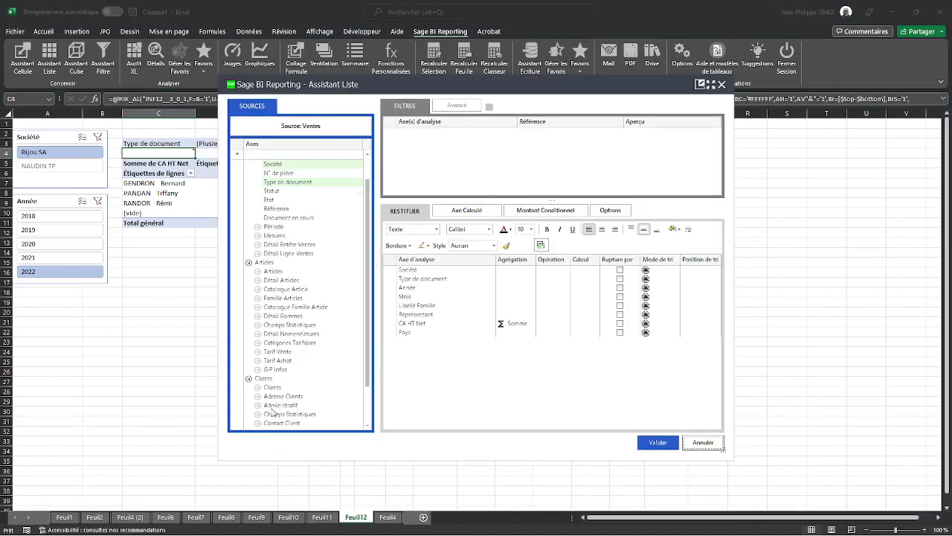
click(258, 387)
drag(287, 407, 448, 353)
click(657, 442)
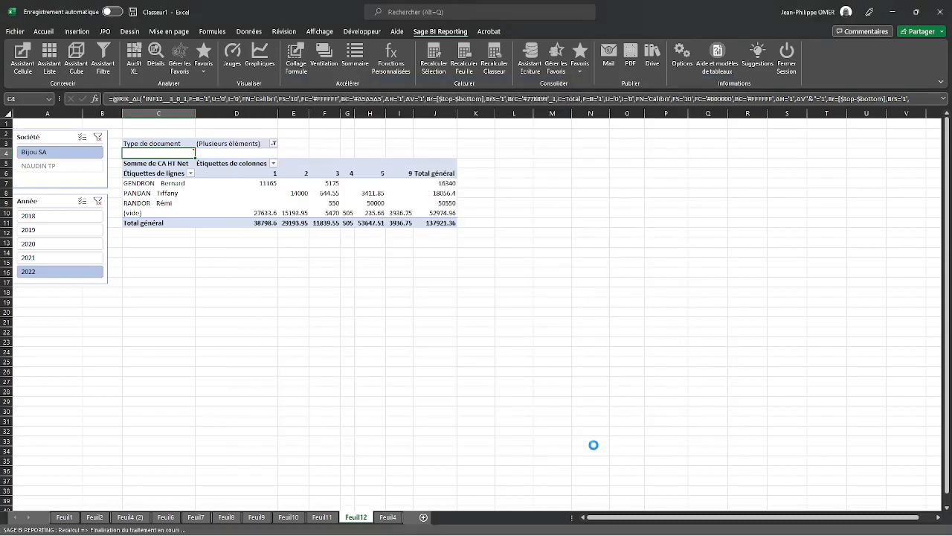
Step: Add Intitulé Client to the pivot table rows beneath Représentant
click(384, 185)
drag(809, 199, 818, 450)
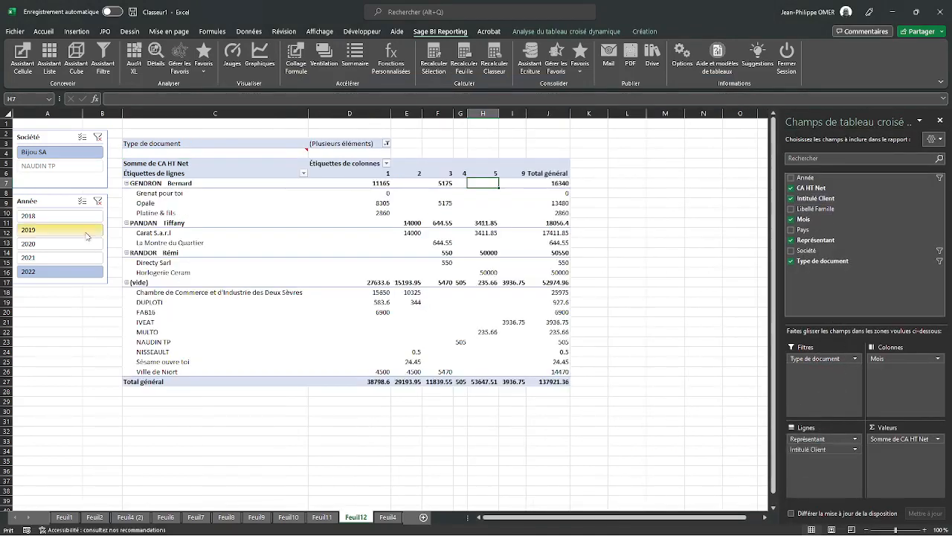
click(157, 177)
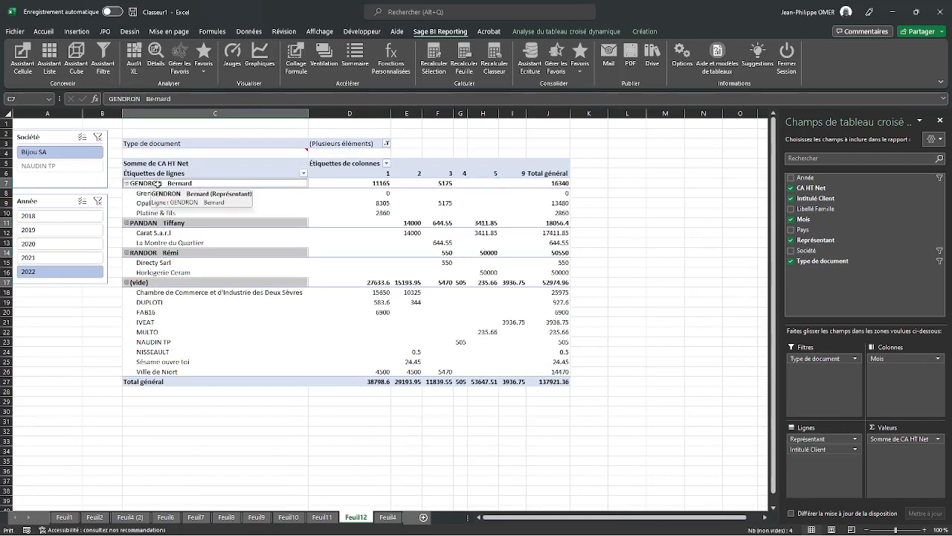
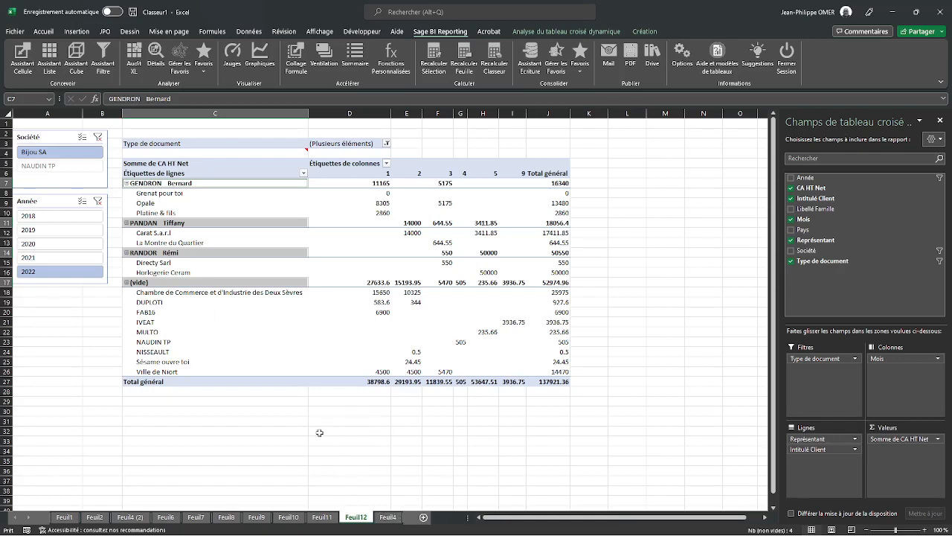
Step: Copy the company and year prompt cells C3:E5 from Feuil11 and paste them at B2 on a new sheet
click(326, 517)
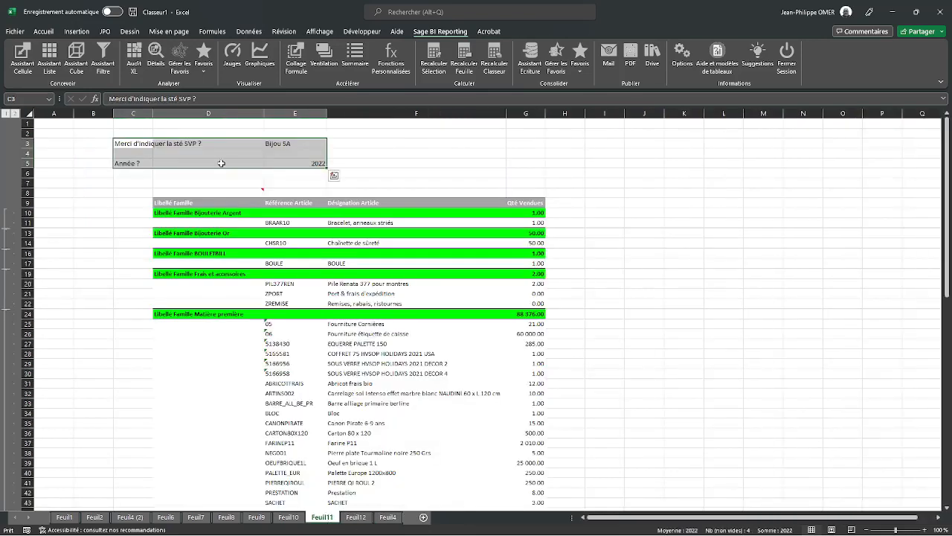
key(ctrl+c)
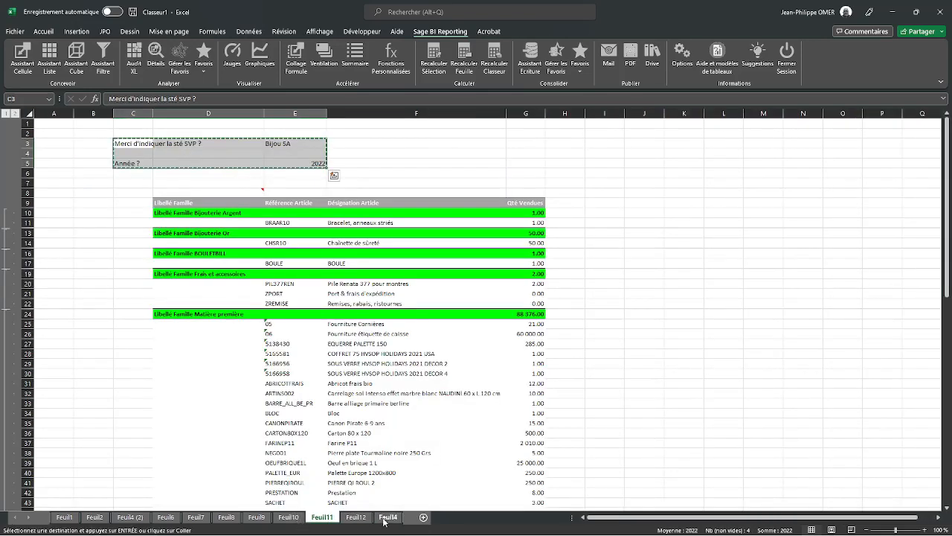
click(422, 517)
click(81, 132)
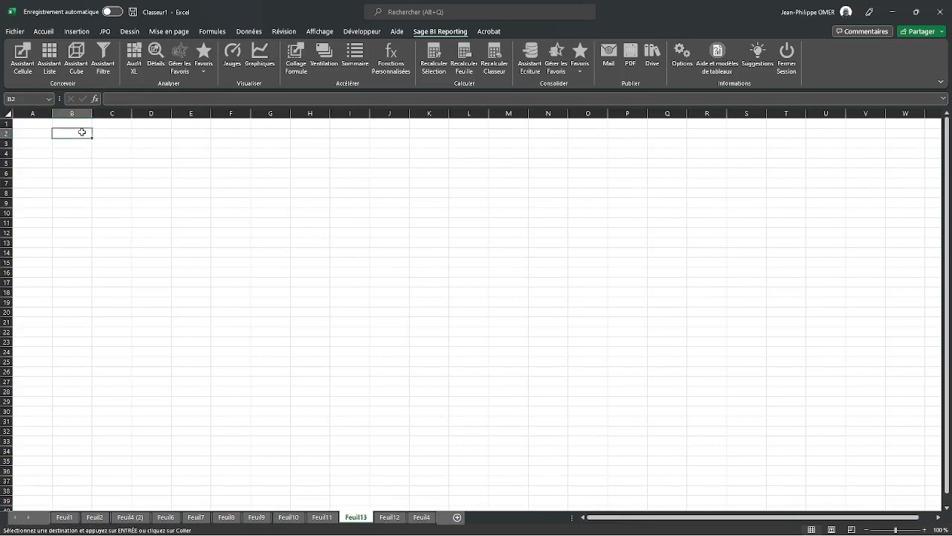
key(ctrl+v)
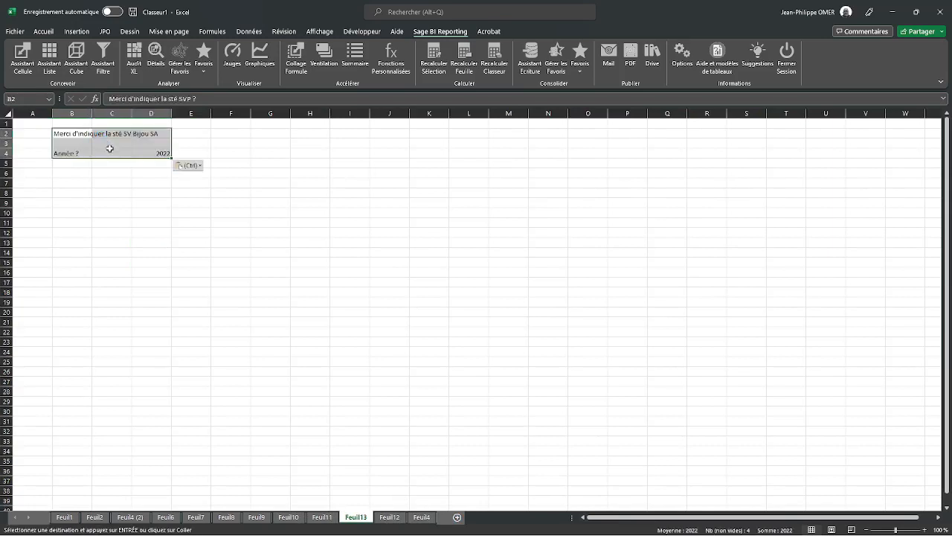
Step: Merge and centre cells B9:G22 and fill the block with light blue
drag(78, 202, 278, 332)
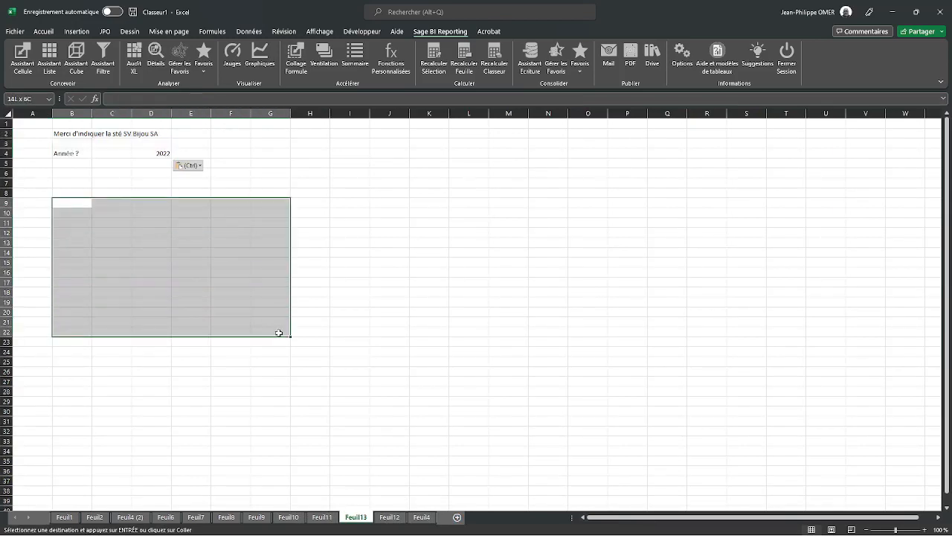
click(46, 32)
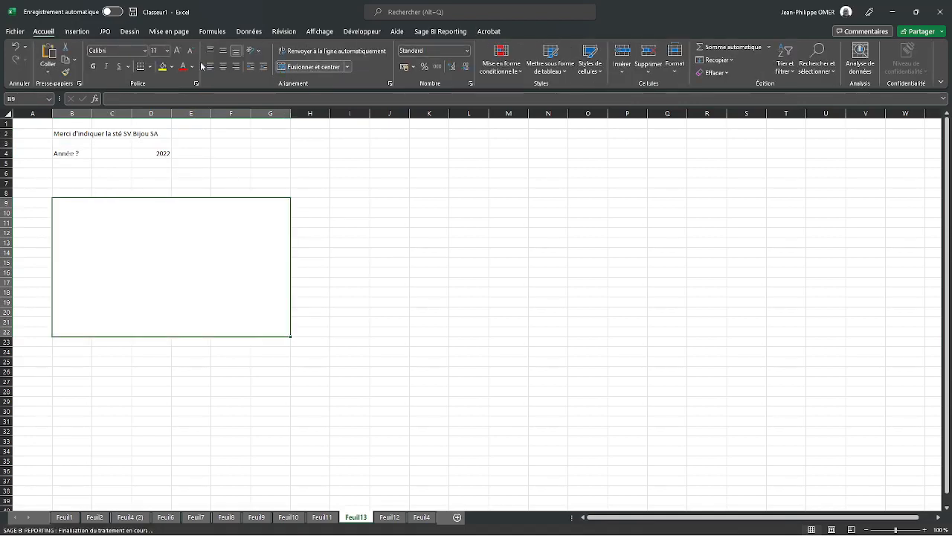
click(171, 67)
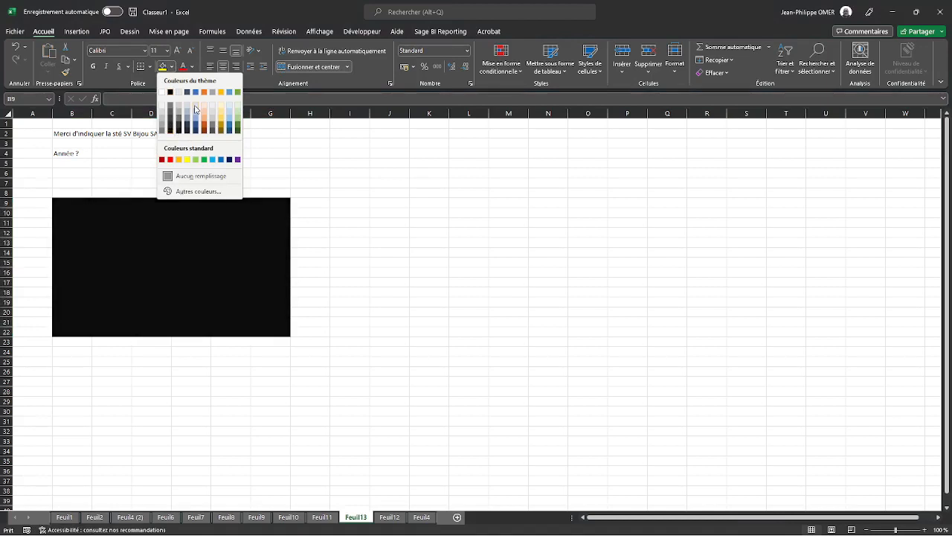
click(196, 115)
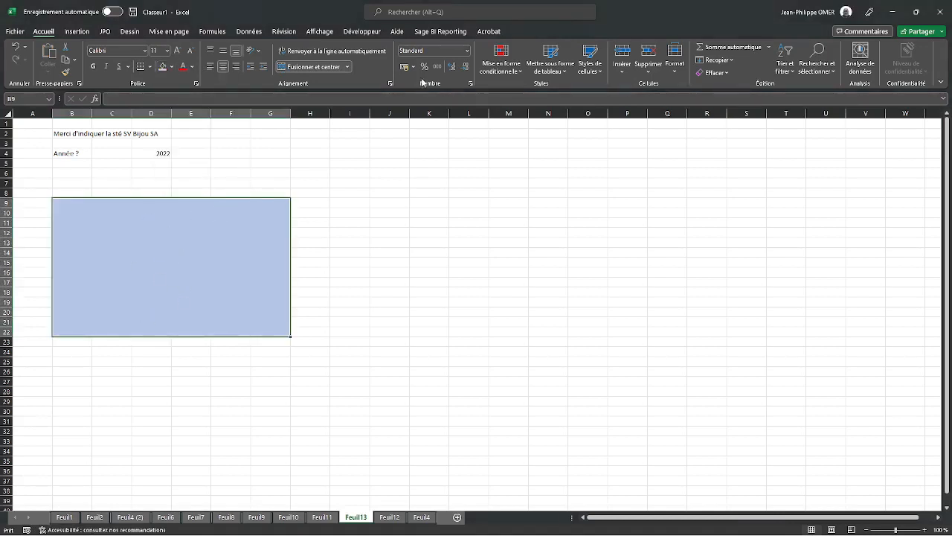
Step: Start a cell formula in the blue block using the Ventes model of the Sage 100 Gestion Commerciale connector
click(436, 33)
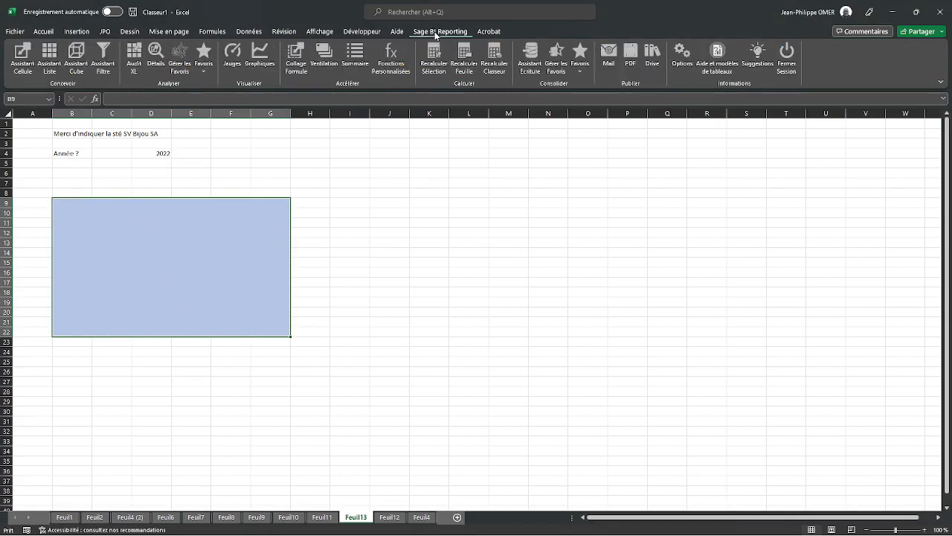
click(30, 66)
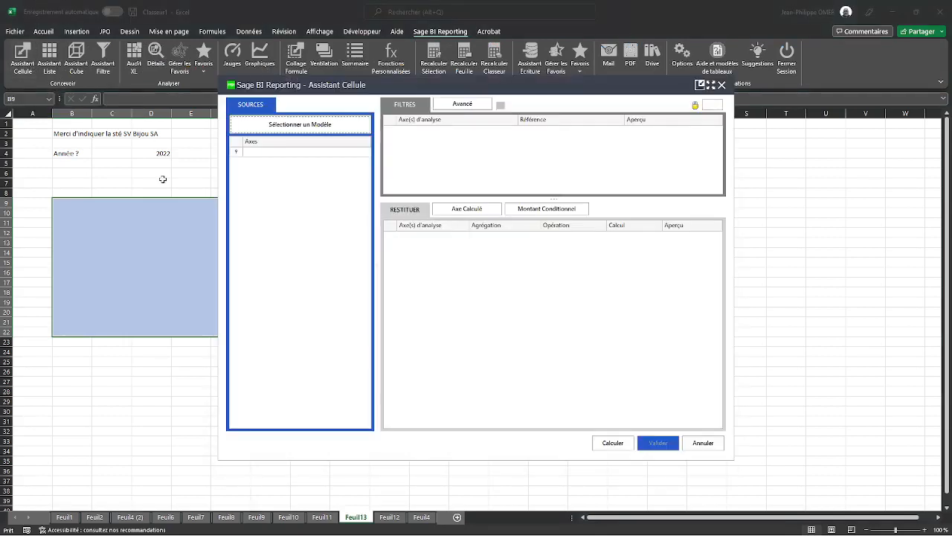
click(335, 125)
click(346, 212)
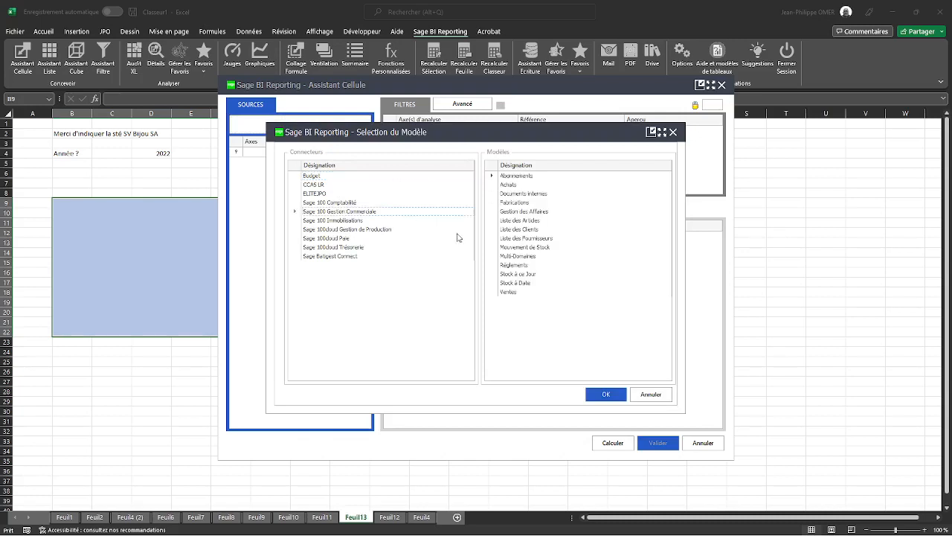
double_click(509, 292)
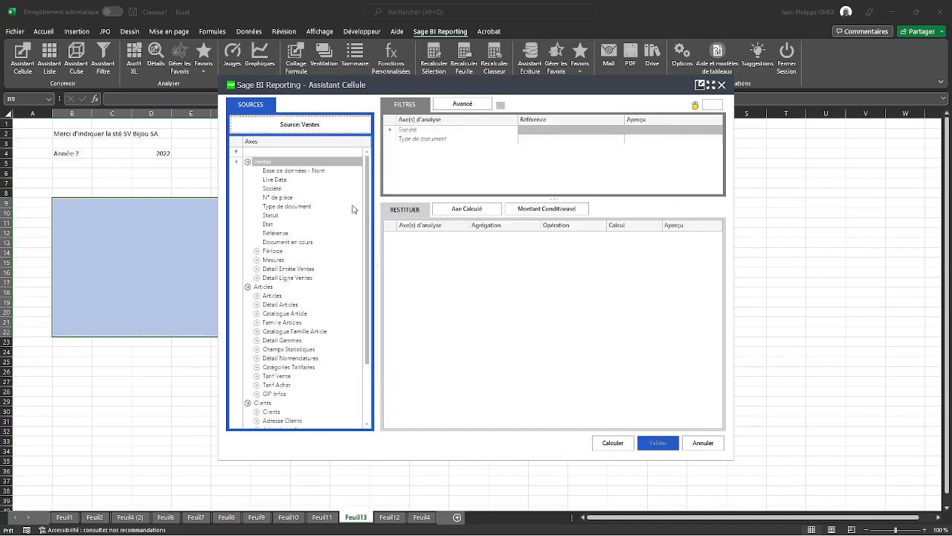
Step: Filter Type de document on the range from Facture to Facture de retour comptabilisée
double_click(617, 142)
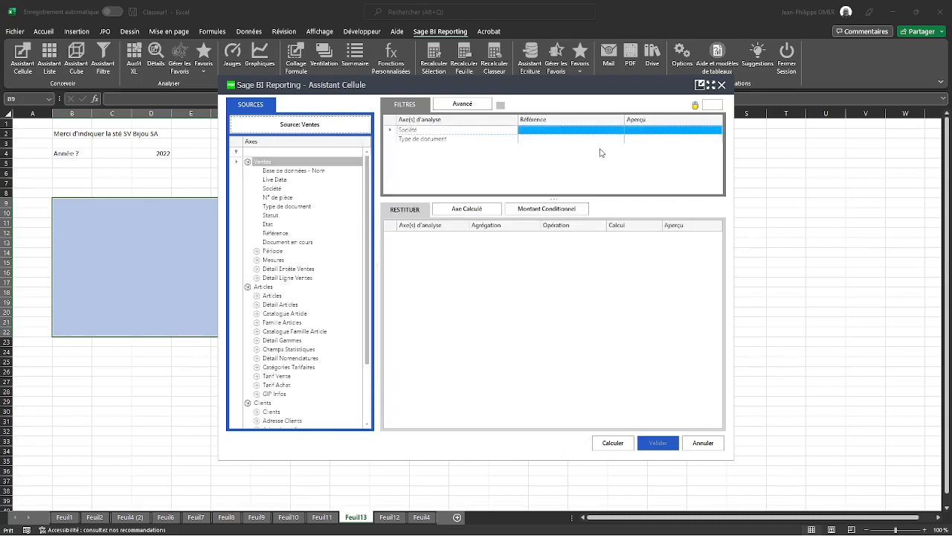
click(316, 232)
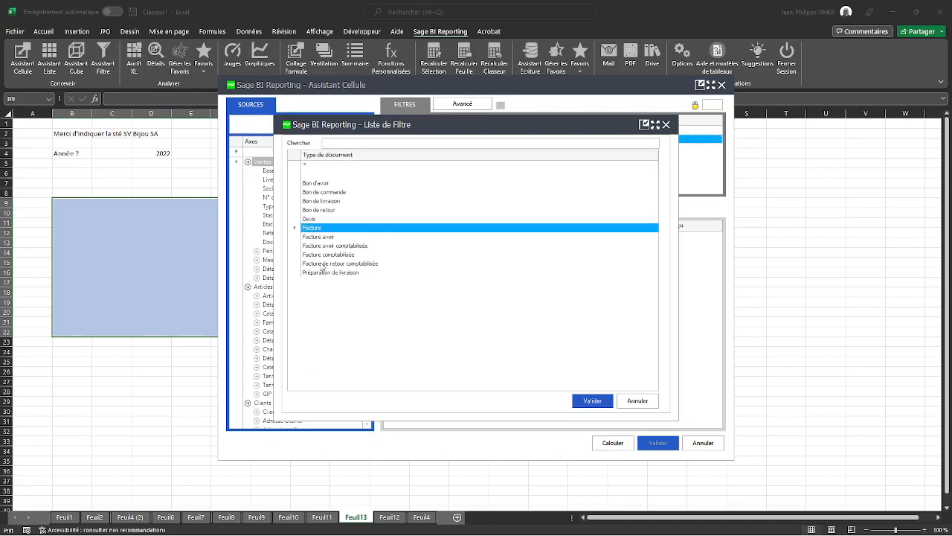
shift+click(324, 265)
click(592, 402)
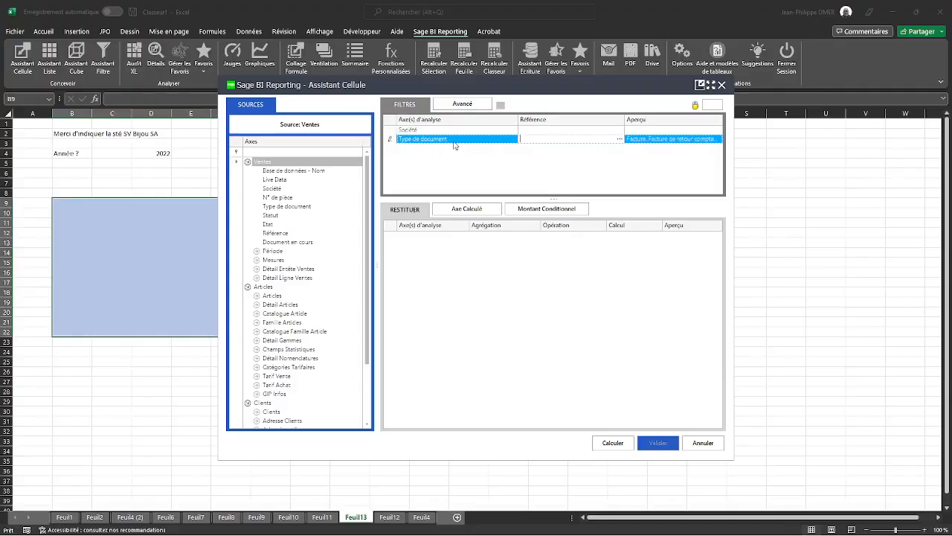
Step: Link the Société filter to cell D2 and add an Année filter from Période linked to cell D4
click(579, 130)
click(147, 133)
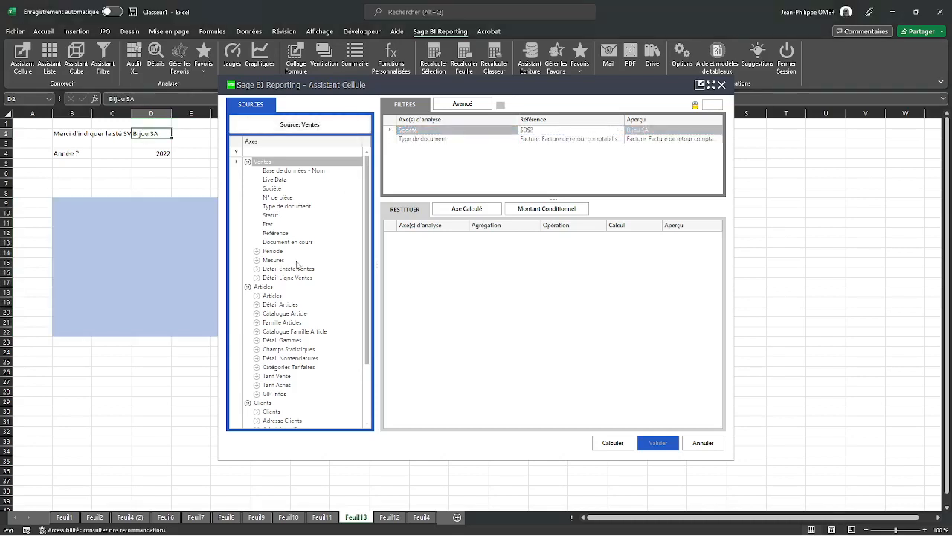
click(257, 252)
drag(281, 278, 496, 183)
click(159, 153)
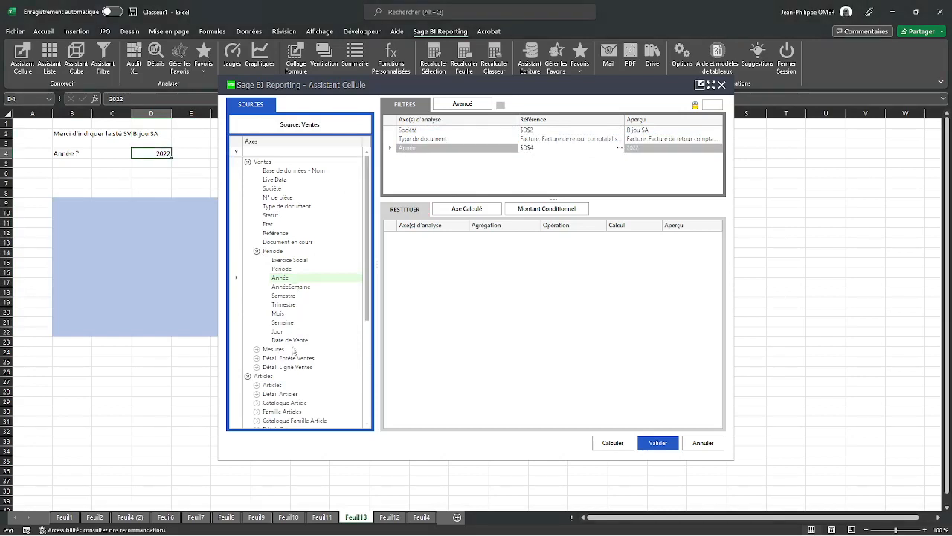
Step: Return Code Client from the client fields with the Compter Distincte aggregation and validate the cell formula
scroll(294, 343, down, 5)
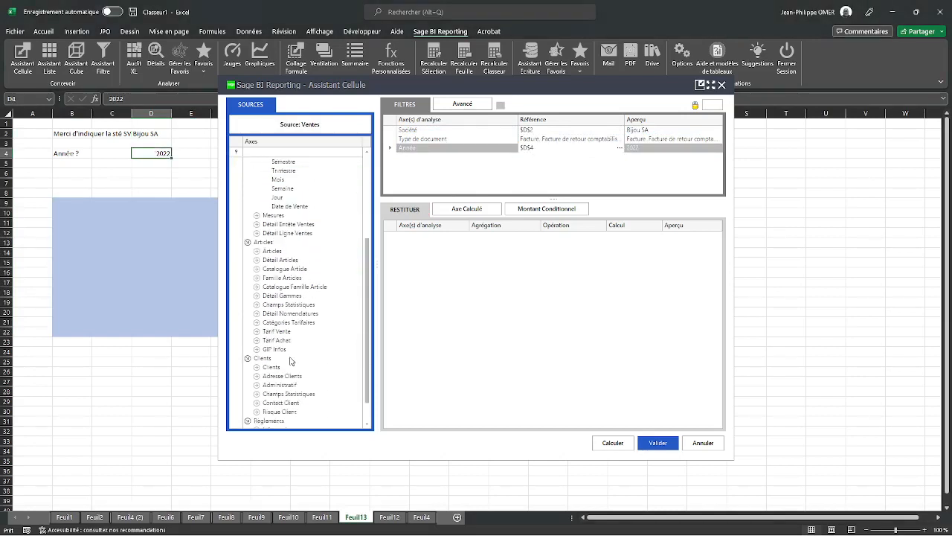
click(256, 366)
drag(281, 377, 452, 254)
click(516, 237)
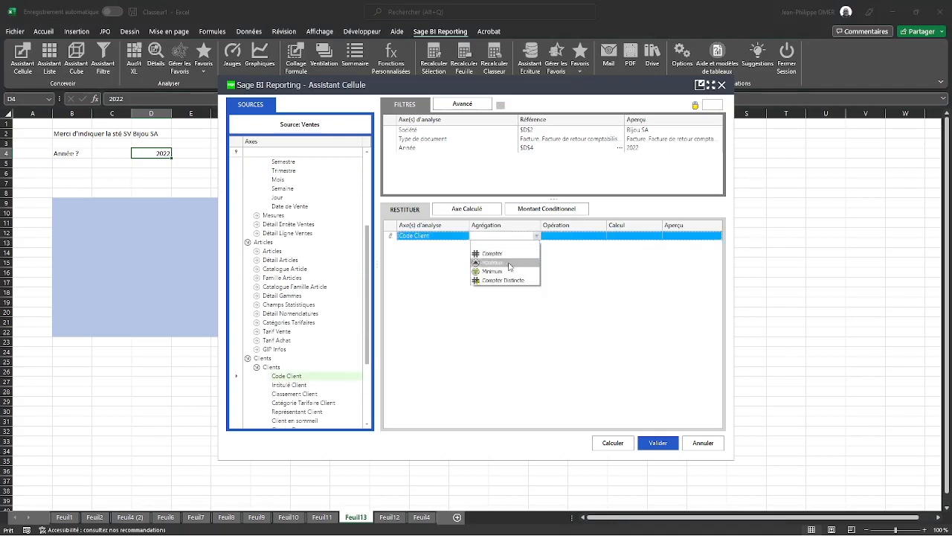
click(508, 279)
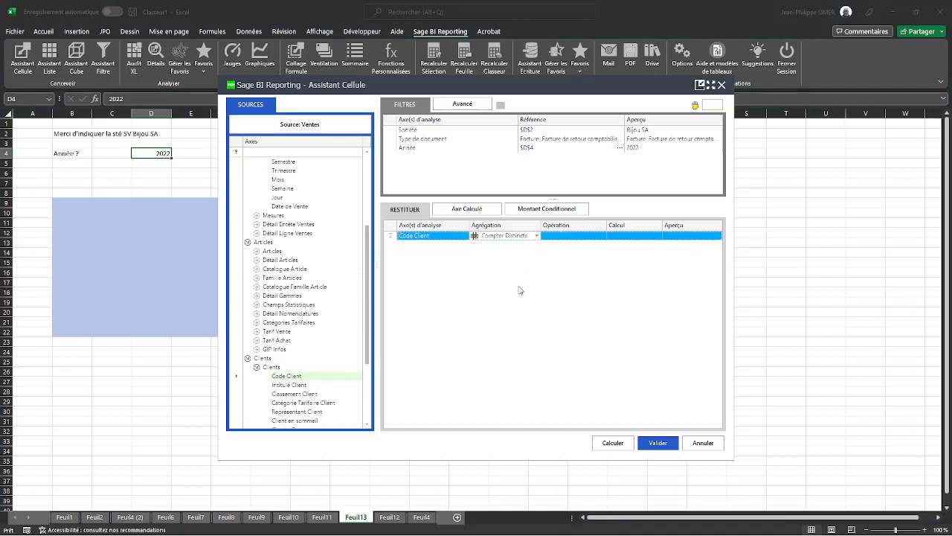
click(653, 444)
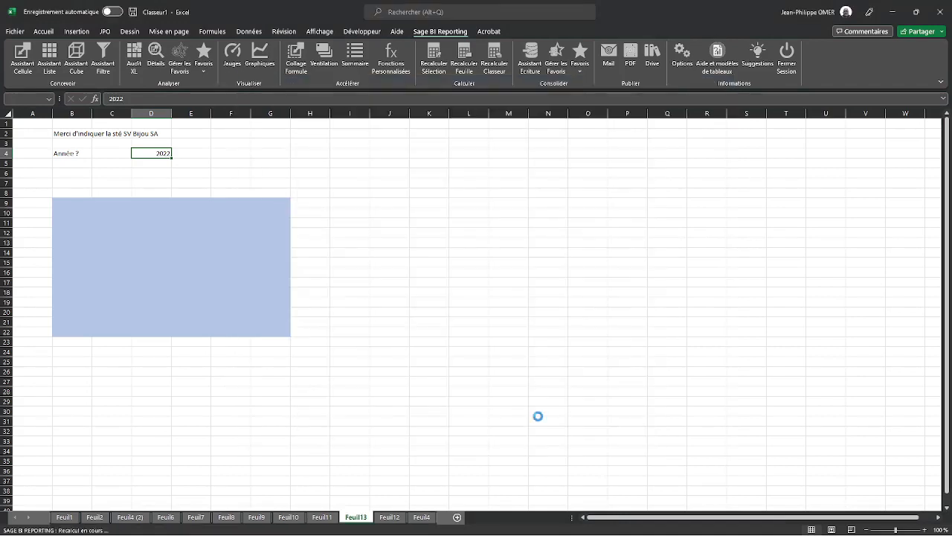
Step: Centre the client count vertically in the blue block and enlarge its font to size 72
click(204, 296)
click(45, 31)
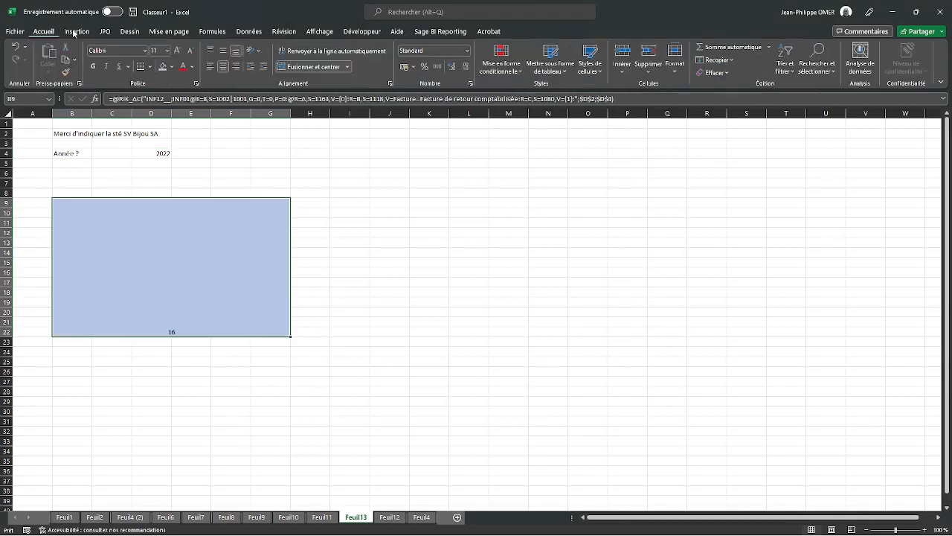
click(224, 55)
click(178, 51)
click(178, 50)
click(178, 51)
click(178, 51)
click(178, 51)
click(178, 50)
click(178, 51)
click(178, 51)
click(178, 51)
click(178, 51)
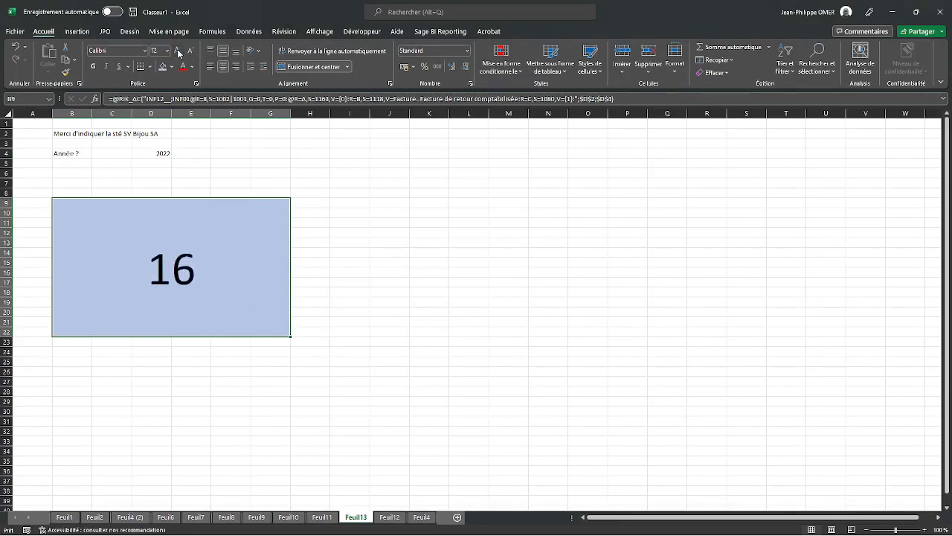
Step: Copy the client count block and paste it at cell I9
key(ctrl+c)
click(353, 204)
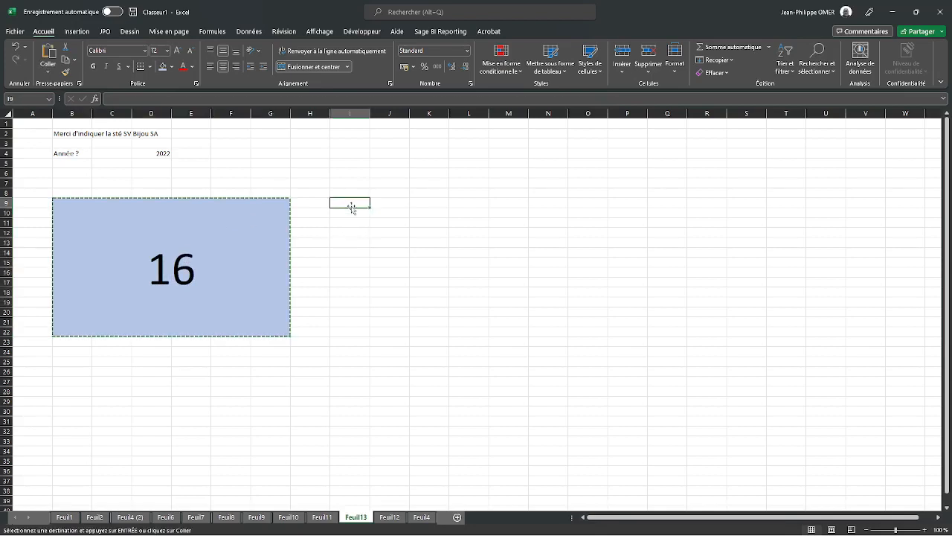
key(ctrl+v)
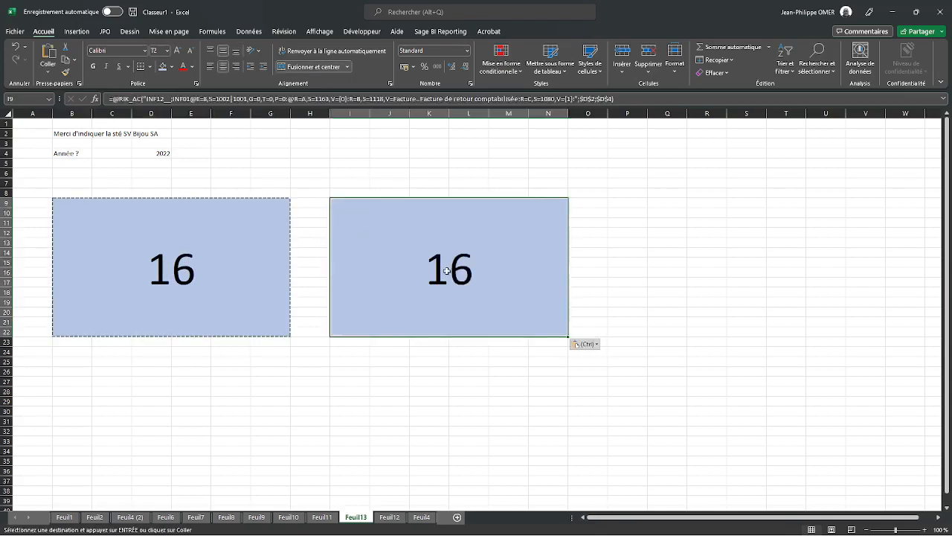
Step: In the copied block's formula, replace Code Client with Référence Article using the Compter Distincte aggregation
double_click(468, 283)
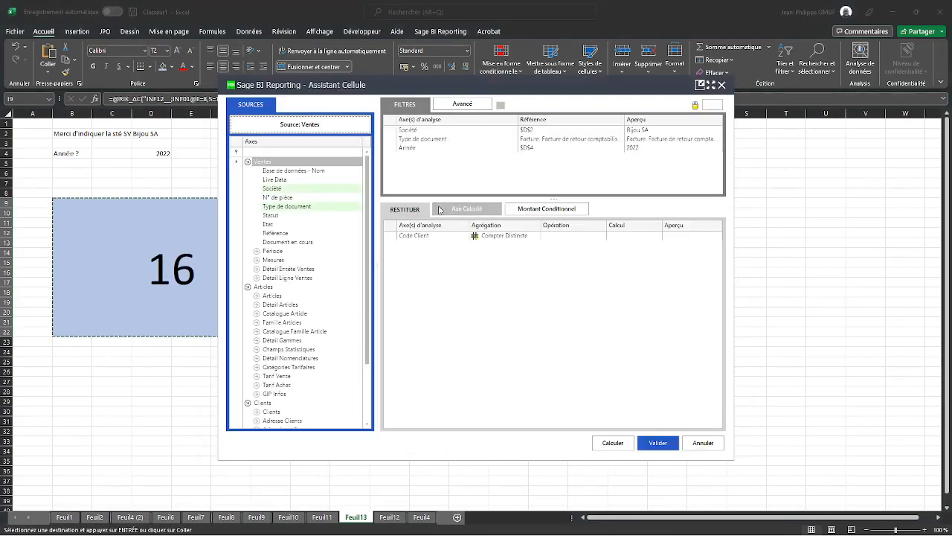
click(425, 236)
key(Delete)
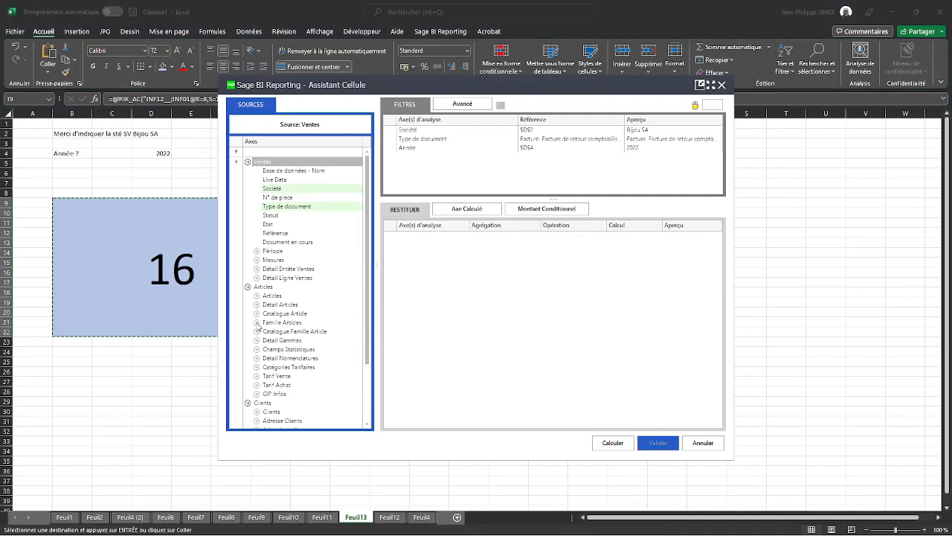
click(256, 296)
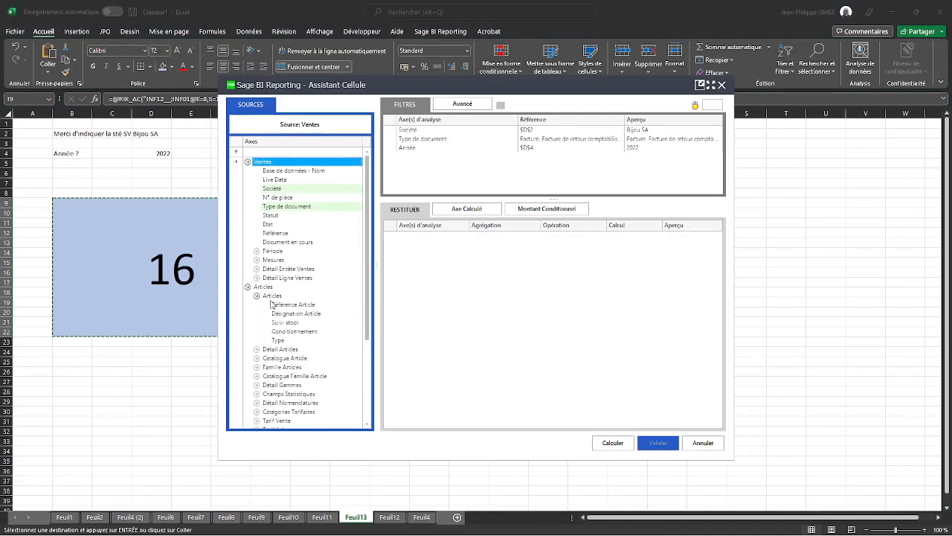
drag(285, 307, 483, 246)
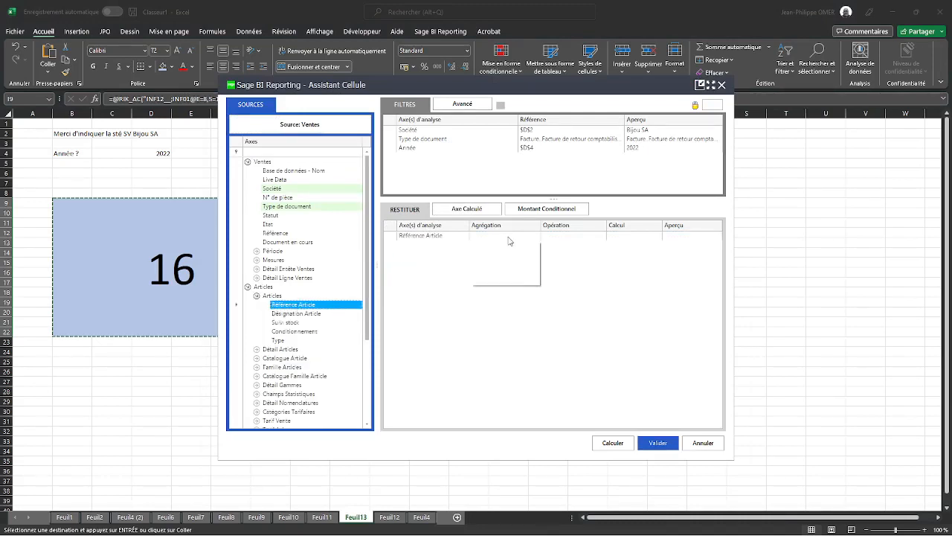
click(506, 236)
click(500, 280)
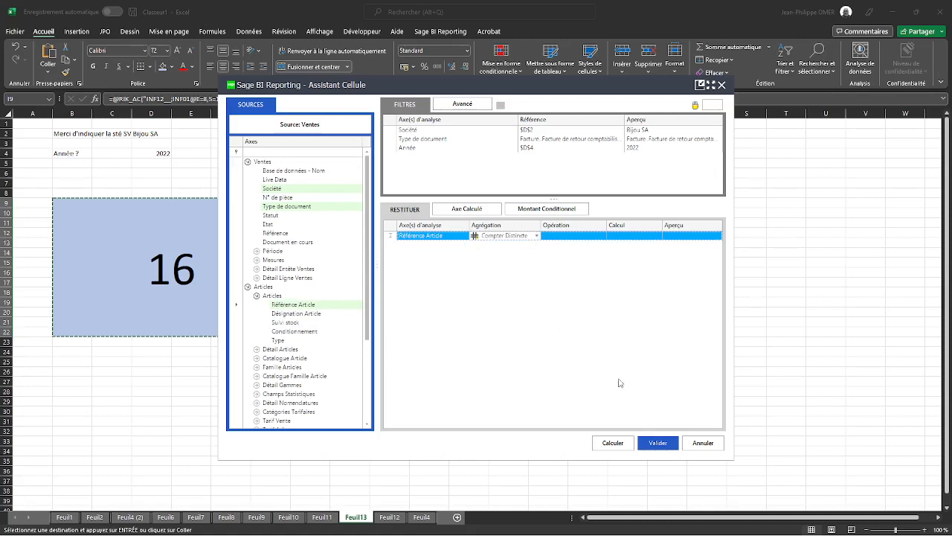
click(642, 441)
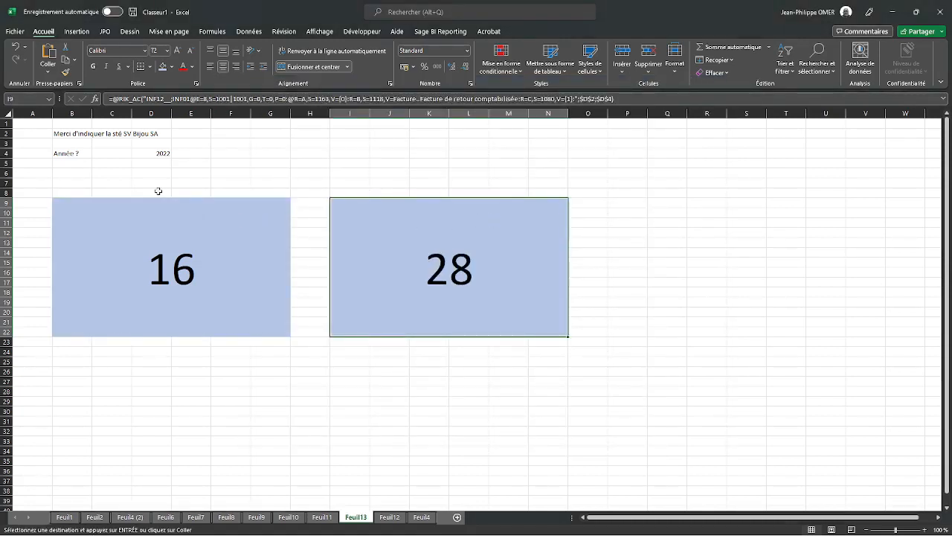
Step: Start a list in cell P3 using the Ventes model of the Sage 100 Gestion Commerciale connector
click(623, 163)
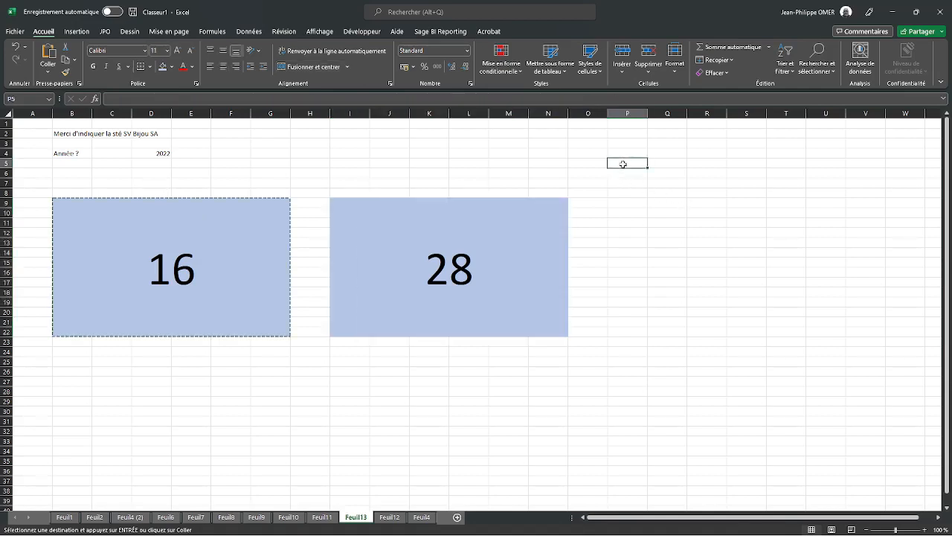
click(619, 143)
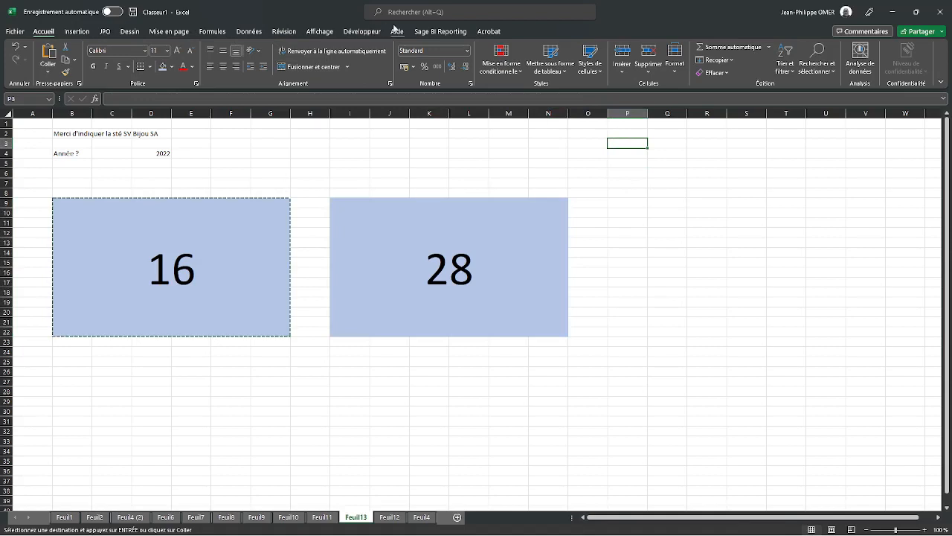
click(427, 32)
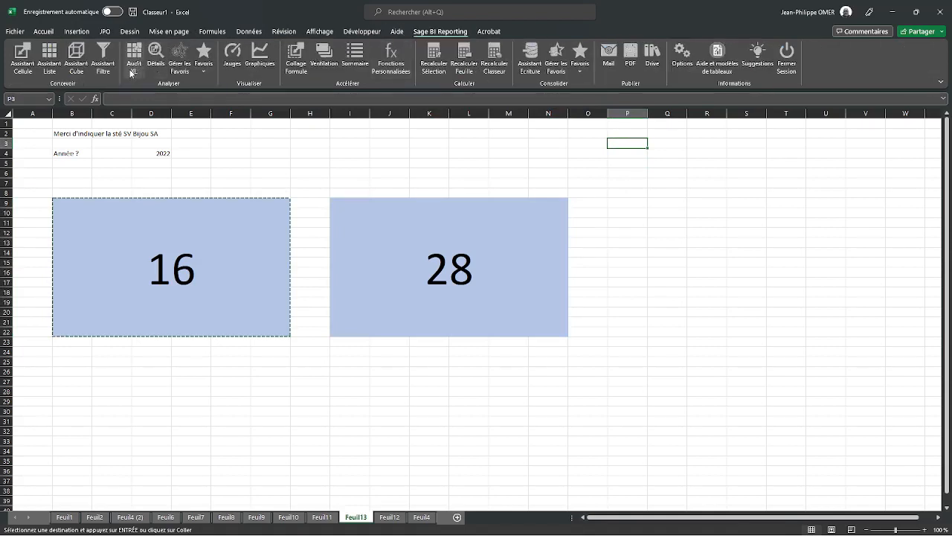
click(50, 63)
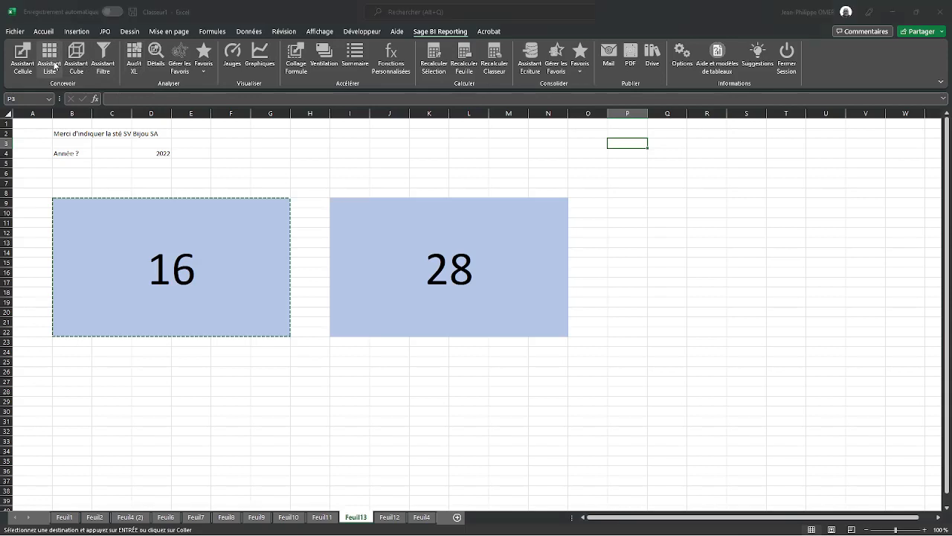
click(342, 129)
click(358, 213)
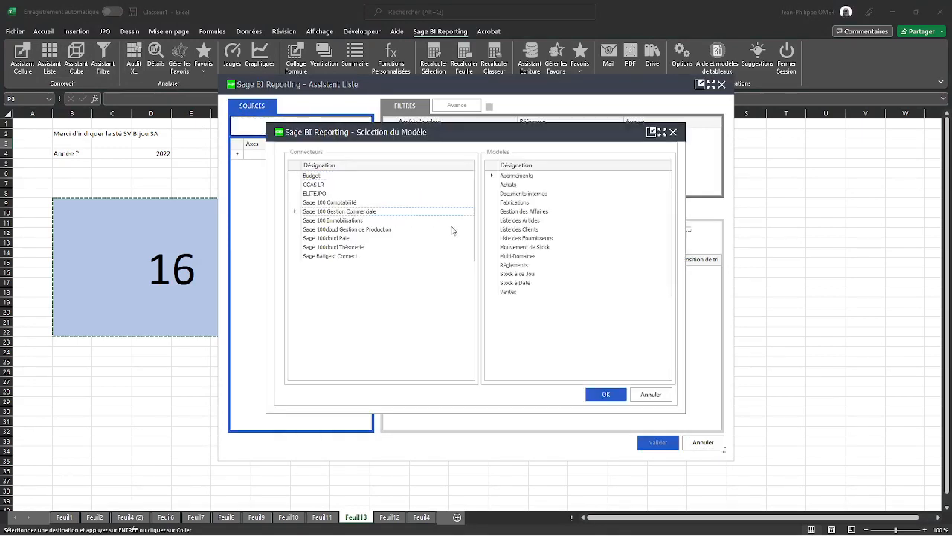
double_click(509, 292)
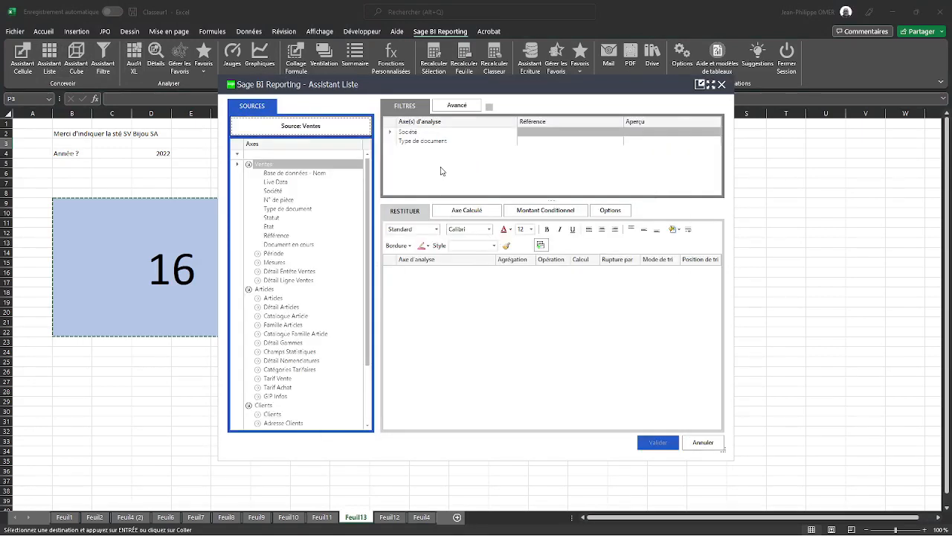
Step: Filter the list with Société from cell D2, Type de document Facture* and Année from cell D4
click(158, 133)
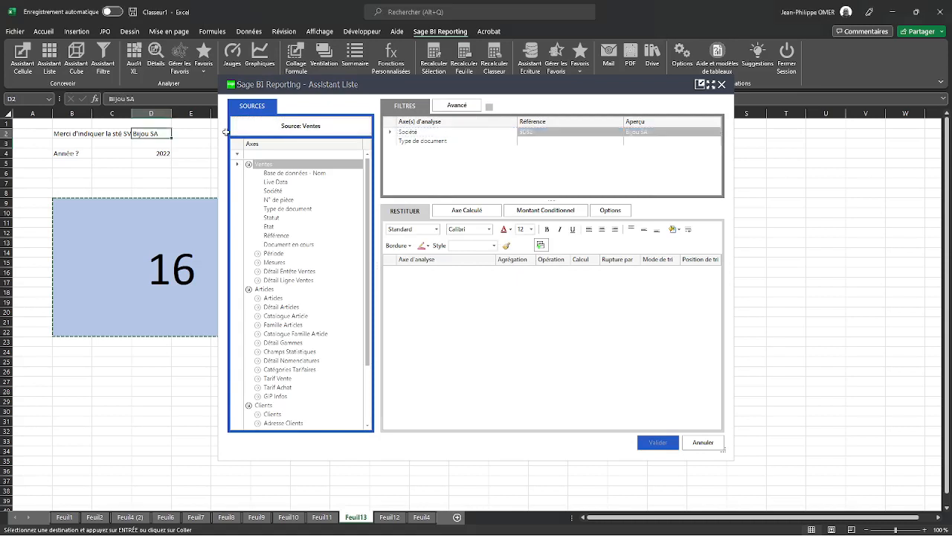
click(531, 142)
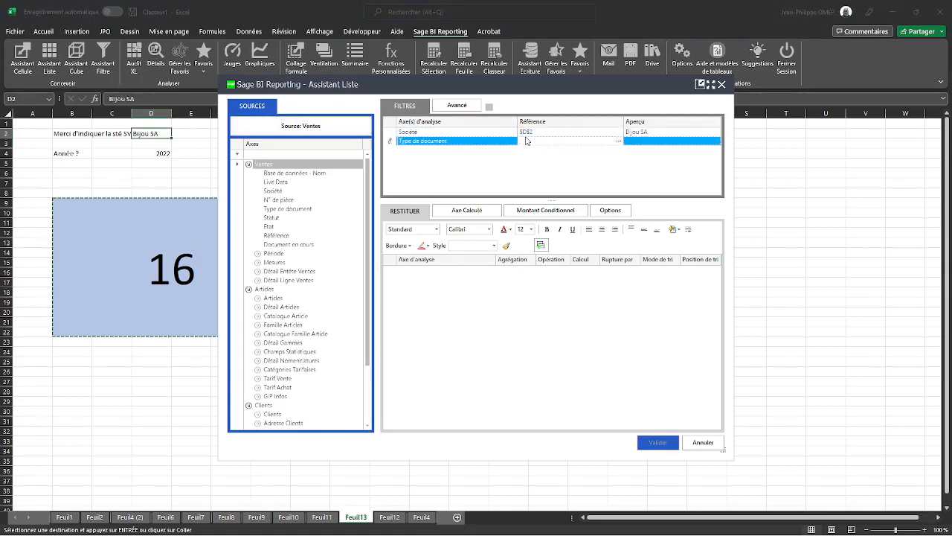
click(535, 150)
click(540, 141)
key(Return)
click(259, 254)
drag(284, 283, 495, 186)
click(159, 153)
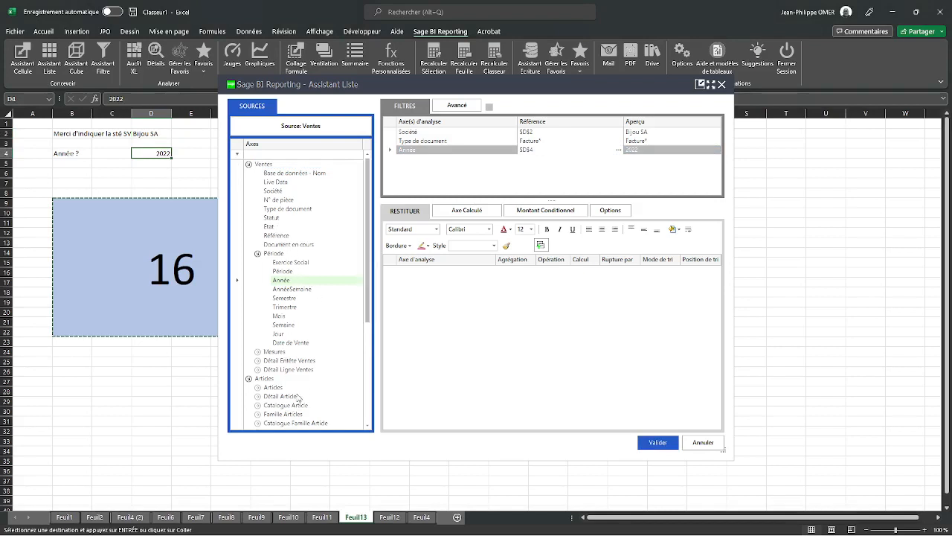
Step: Add Intitulé Client and the measure CA HT Net to the list's output columns
scroll(297, 400, down, 6)
click(257, 343)
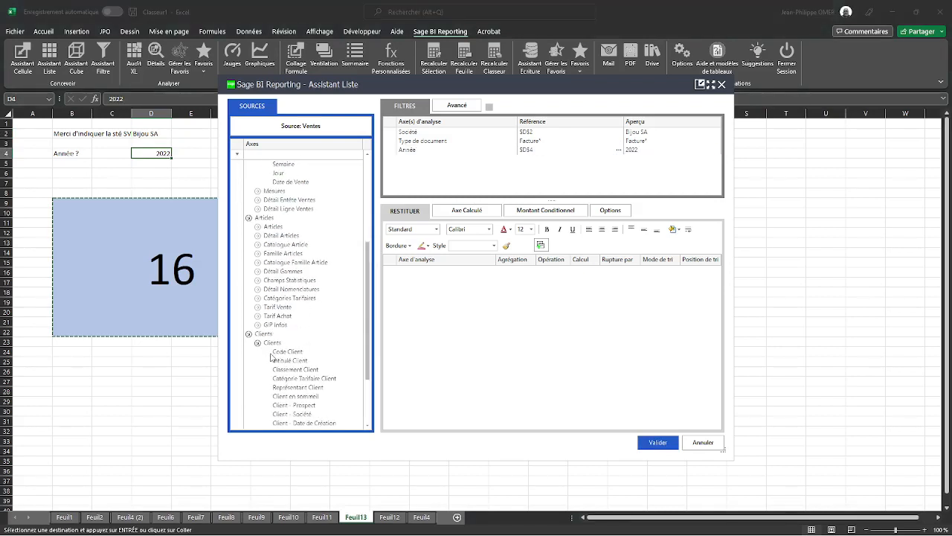
drag(278, 363, 461, 309)
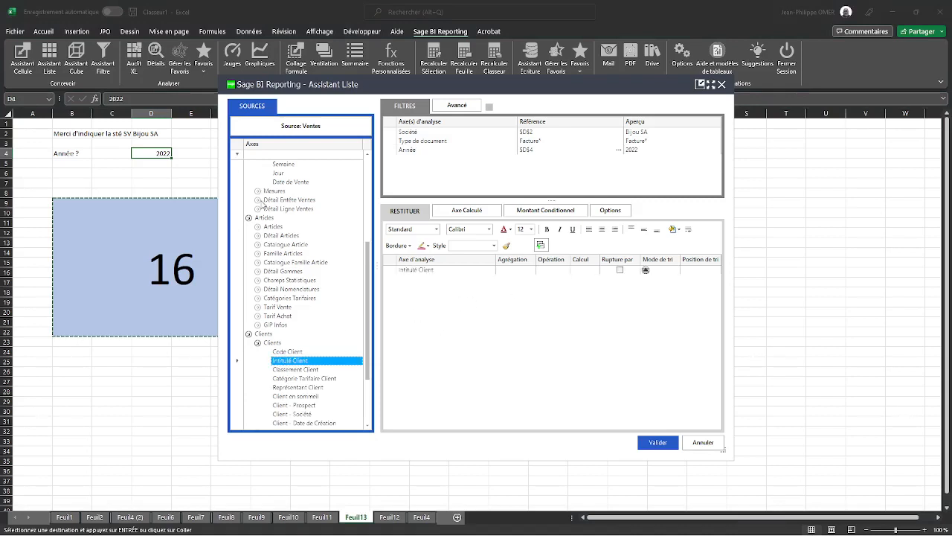
click(257, 191)
drag(289, 217, 511, 308)
Step: Sort the list by CA HT Net in descending order and give that column a sort position
click(669, 280)
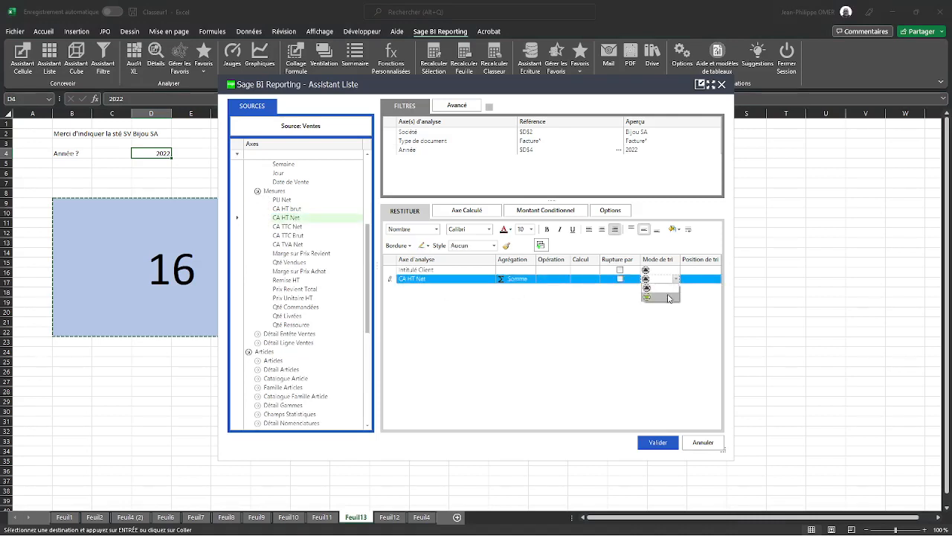
click(719, 280)
click(701, 288)
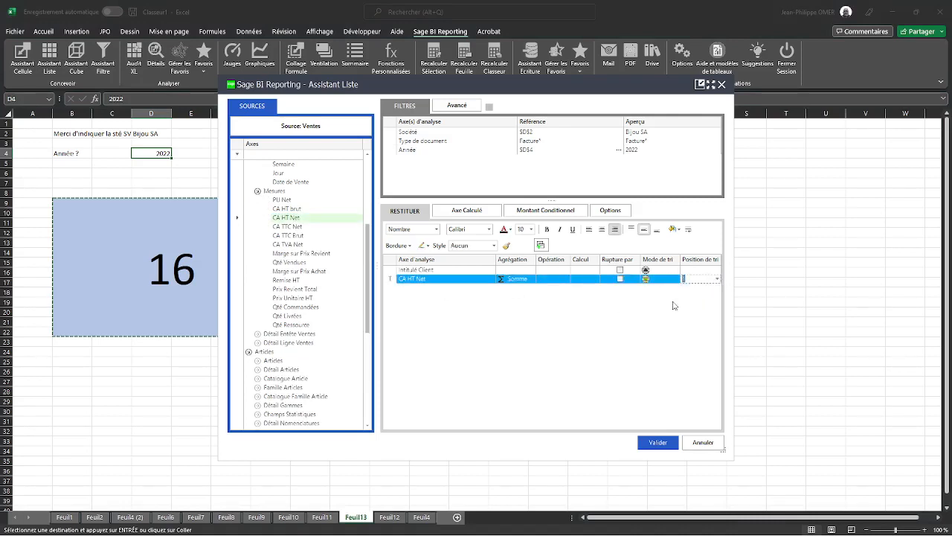
Step: Enable the list's partial display limited to 5 En Nombre and generate the list
click(611, 214)
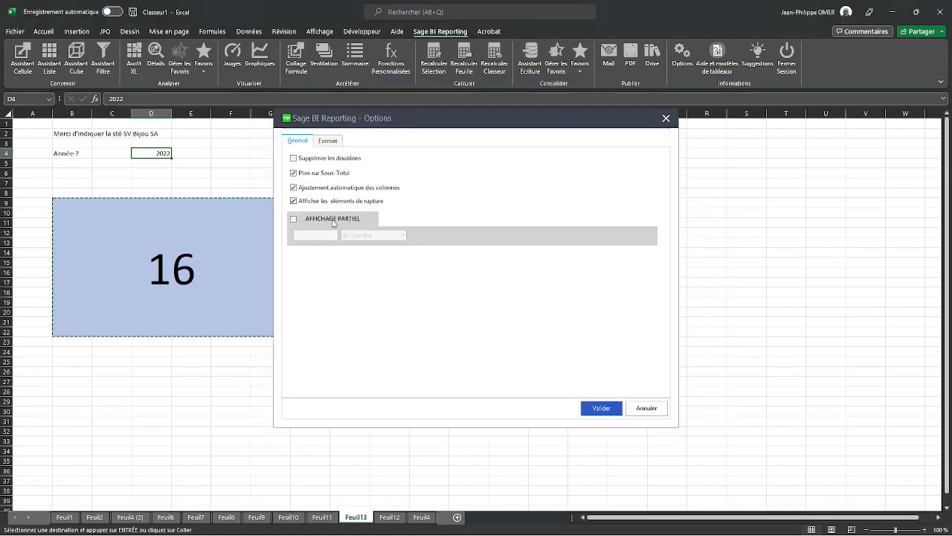
click(307, 220)
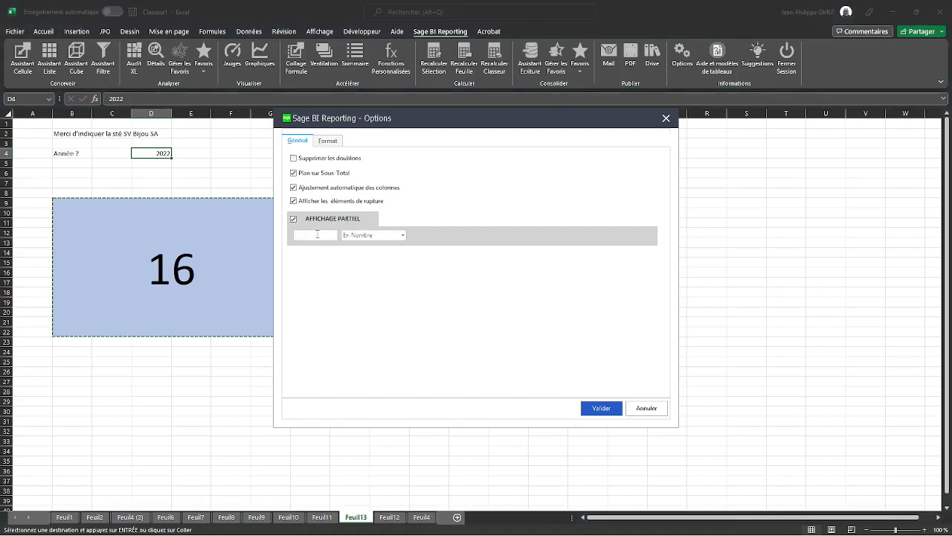
click(592, 406)
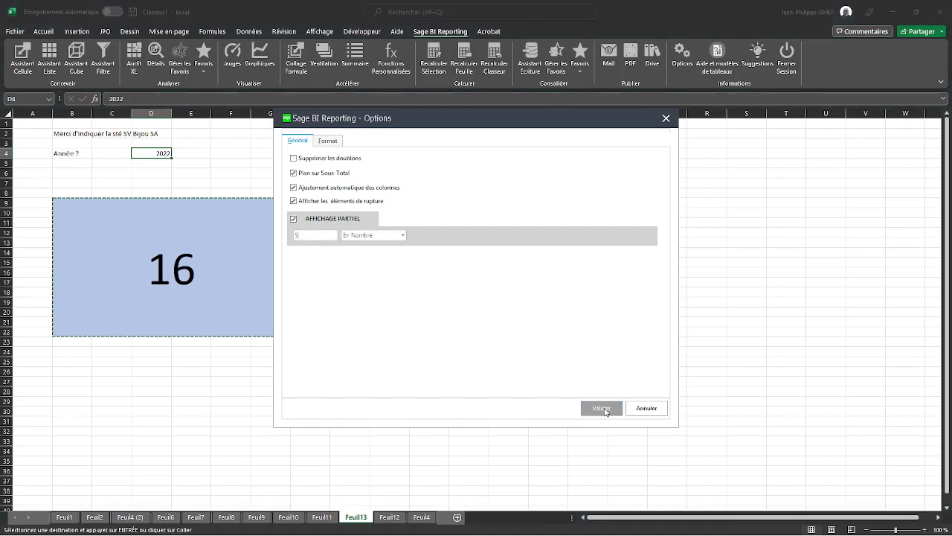
click(658, 443)
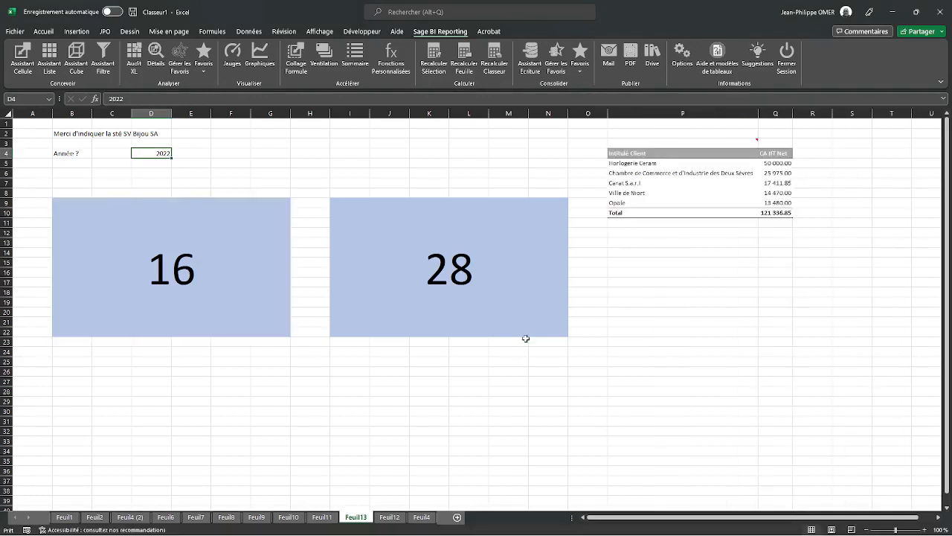
Step: Reopen the list in cell P3 and change its format option to Format Office
click(683, 142)
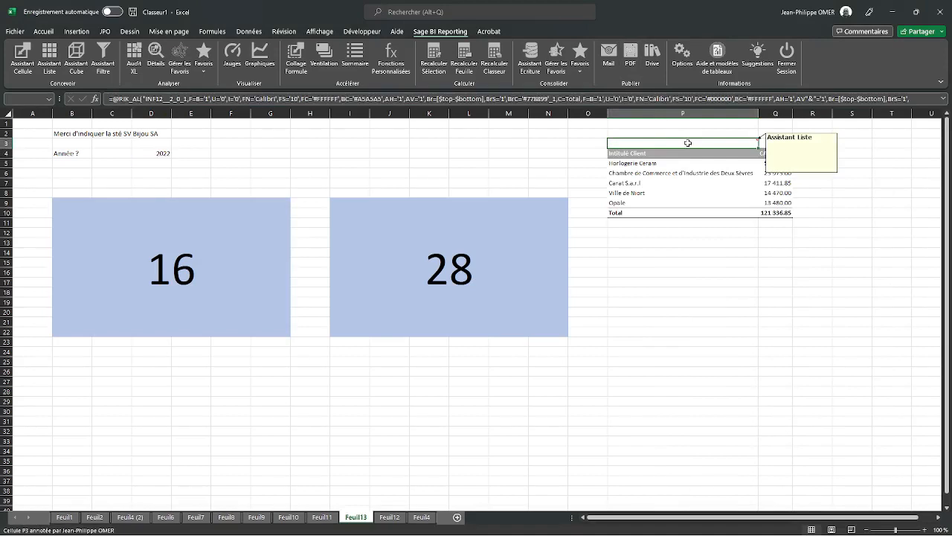
double_click(695, 142)
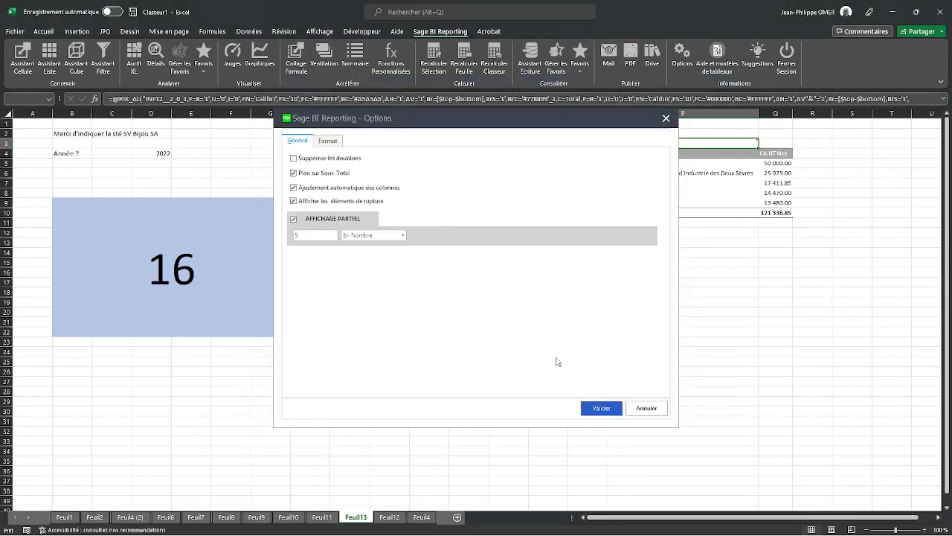
click(327, 139)
click(347, 154)
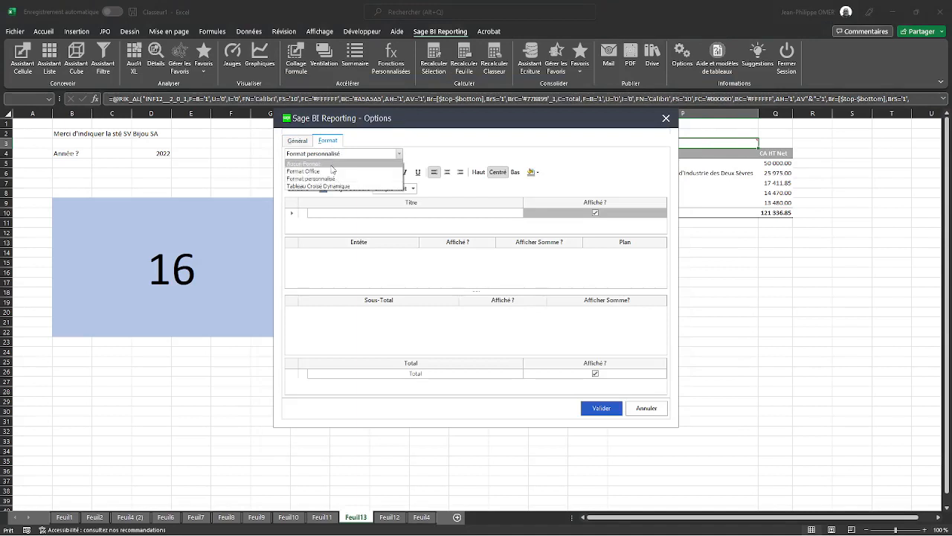
click(334, 169)
click(606, 408)
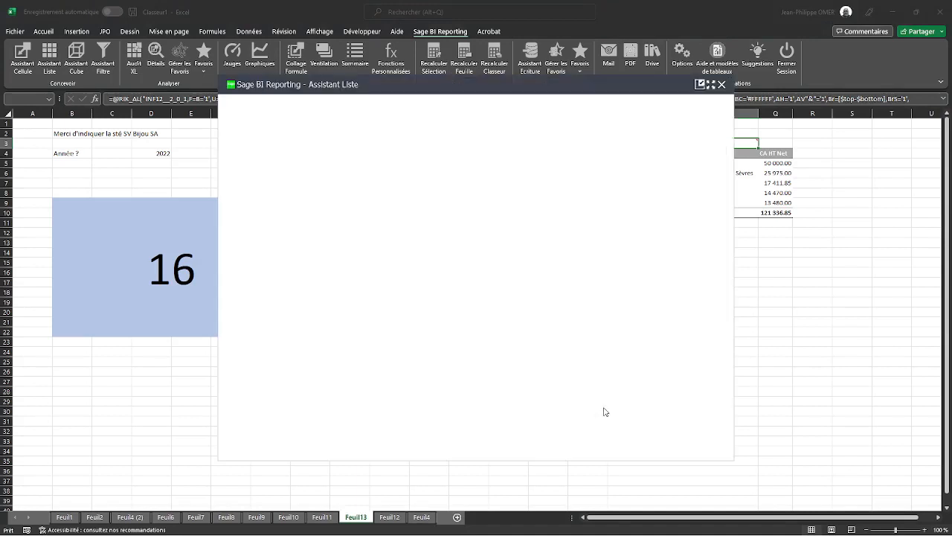
click(657, 441)
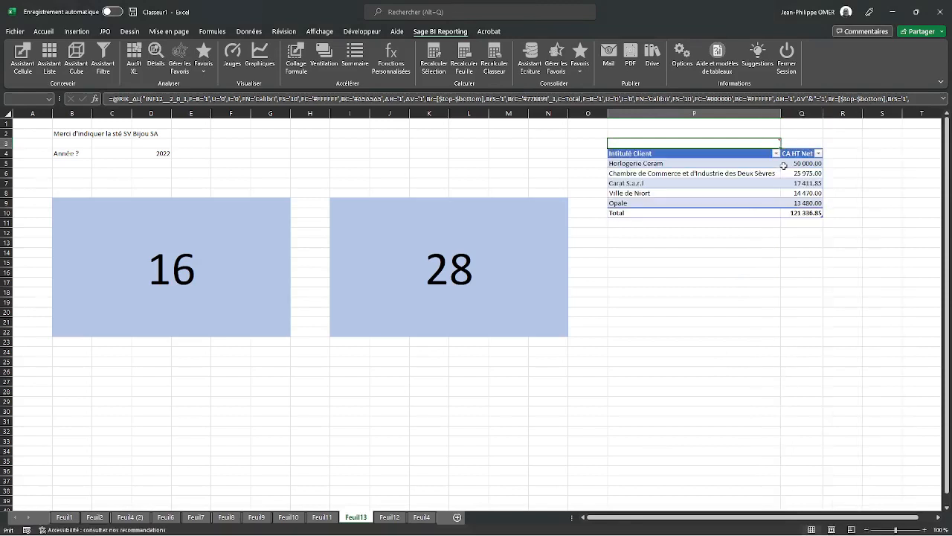
Step: Apply red gradient data bars to the client amounts in the CA HT Net column
click(801, 146)
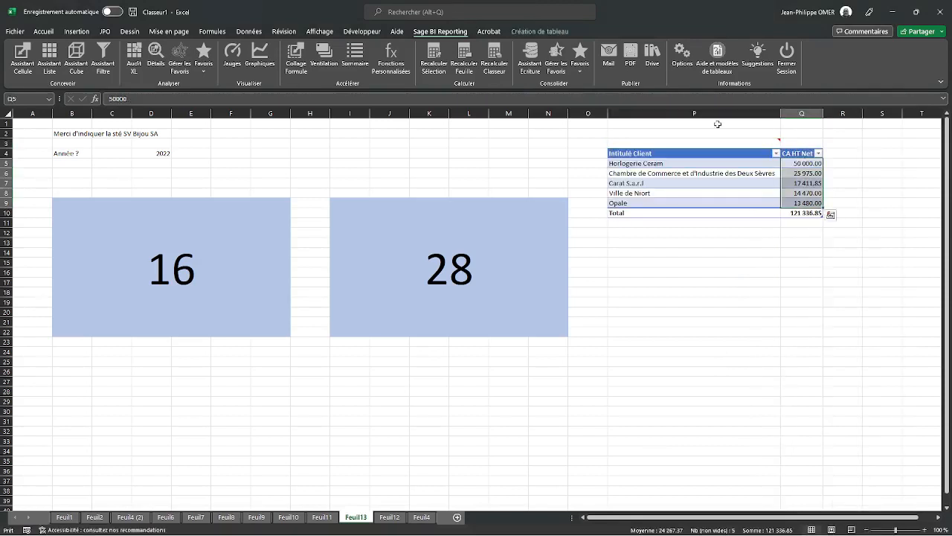
click(43, 32)
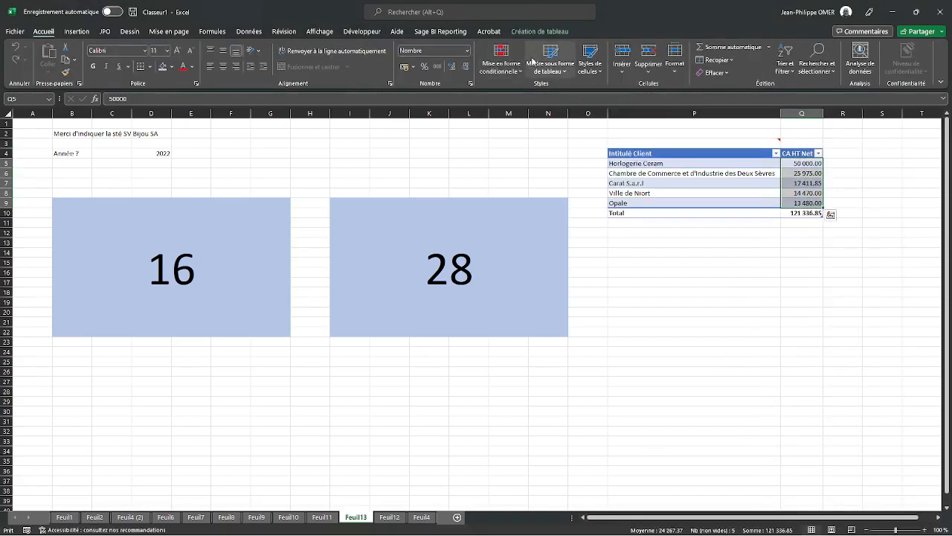
click(500, 61)
mouse_move(541, 142)
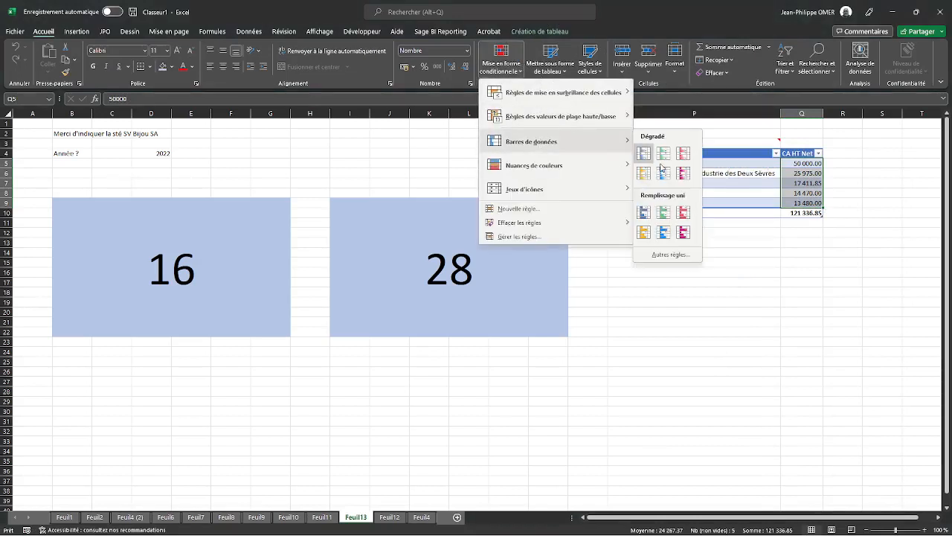
click(717, 156)
click(787, 281)
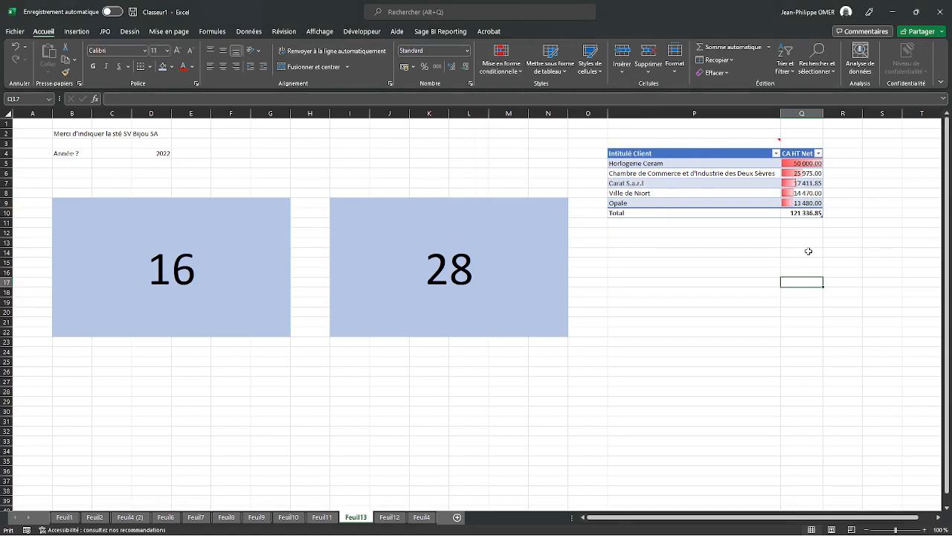
Step: Start a Sage BI chart in cell P14 using the Ventes model of the Sage 100 Gestion Commerciale connector
click(616, 252)
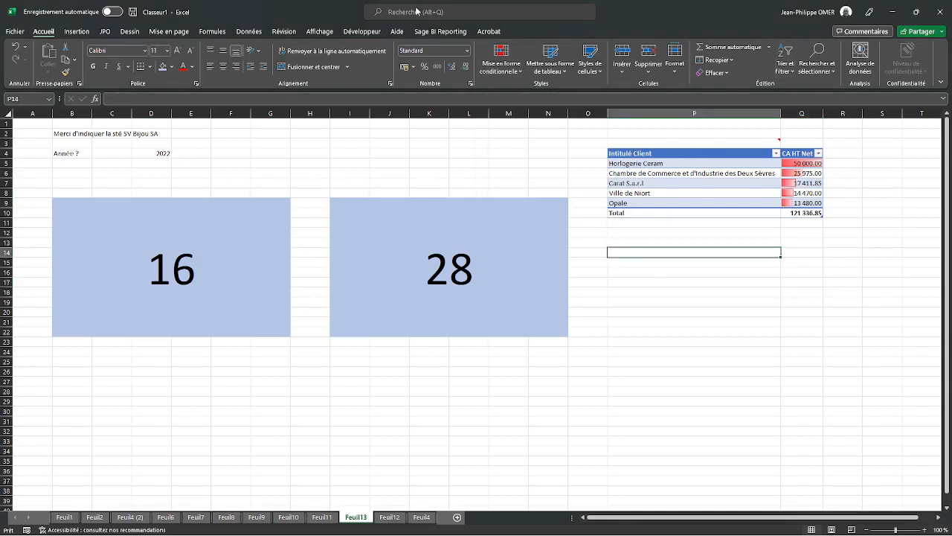
click(433, 31)
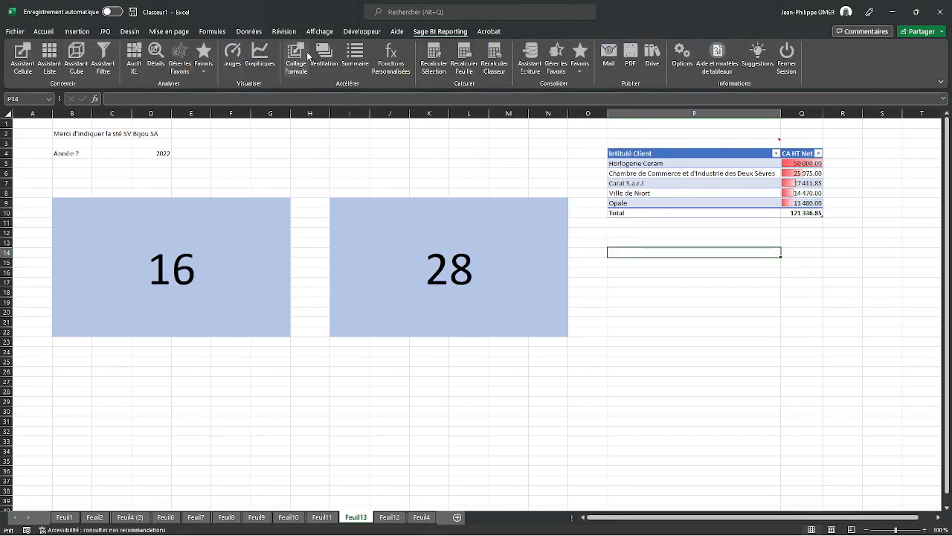
click(261, 58)
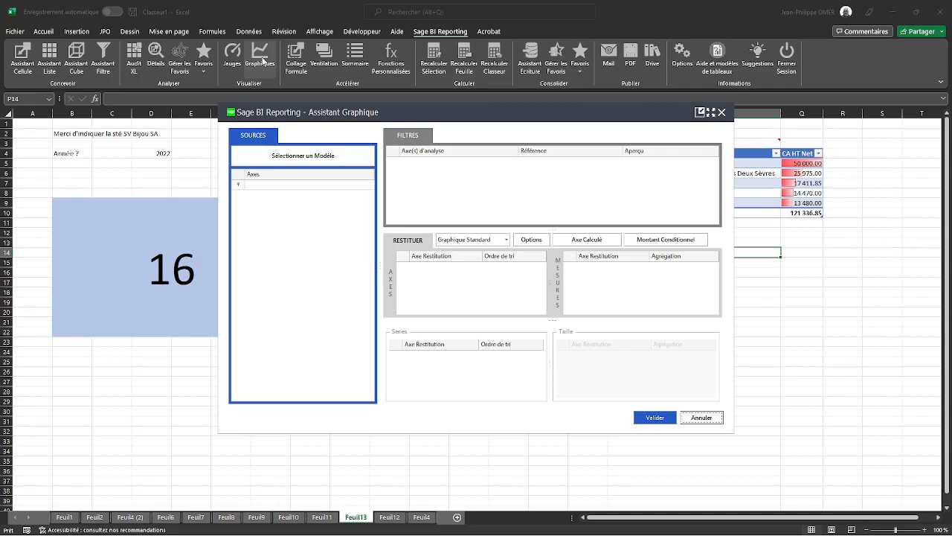
click(353, 161)
click(358, 212)
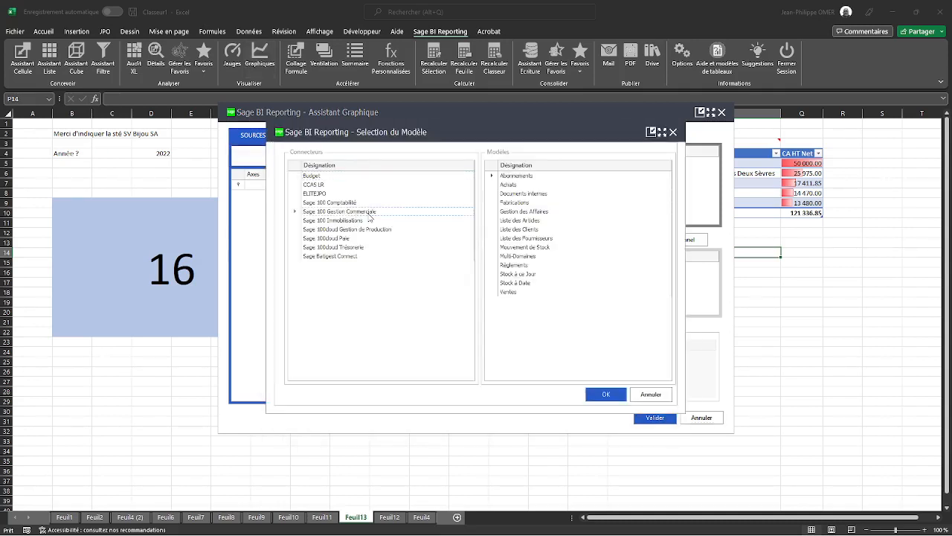
double_click(509, 291)
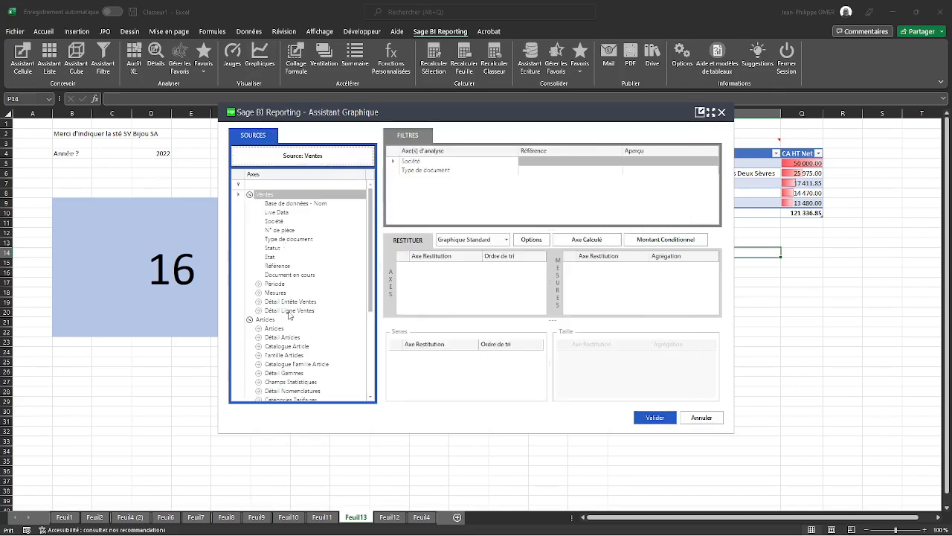
Step: Set CA HT Net as the chart's measure and Mois as its axis
click(258, 293)
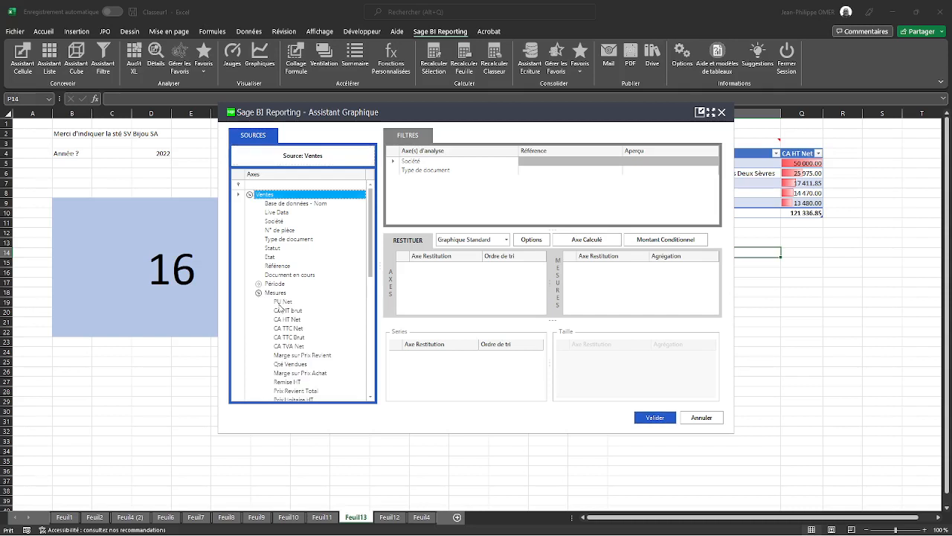
drag(286, 319, 616, 296)
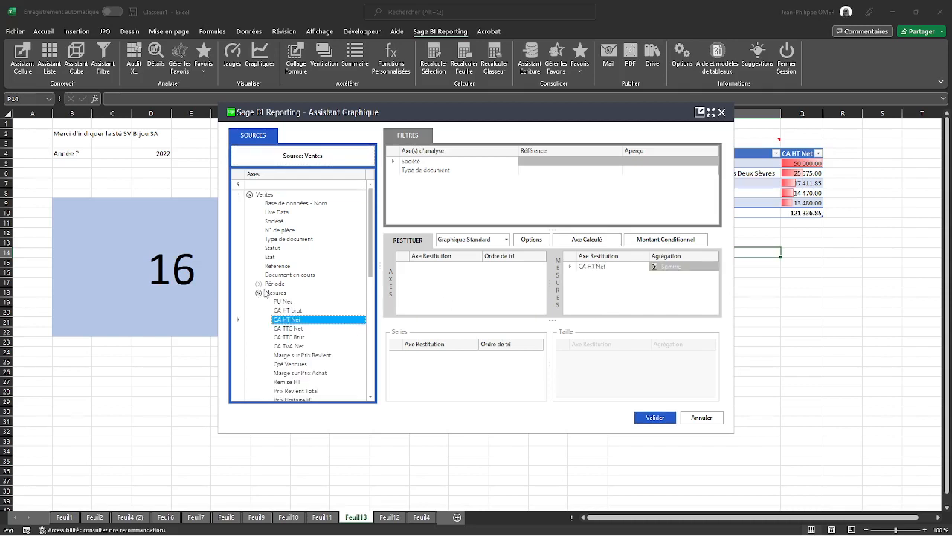
click(258, 283)
drag(280, 346, 441, 268)
Step: Filter the chart on Type de document Facture*, Société from cell D2 and Année from cell D4, and generate it
click(522, 171)
click(540, 171)
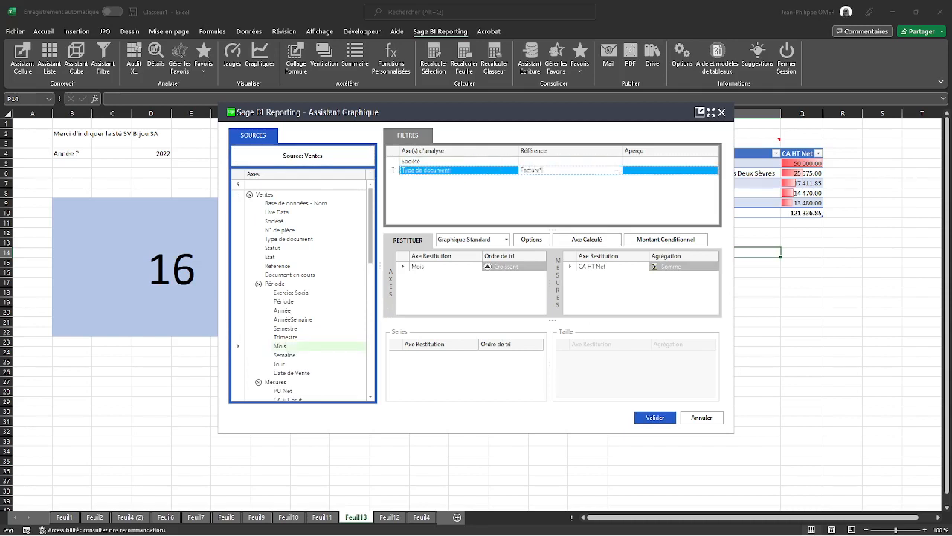
click(575, 161)
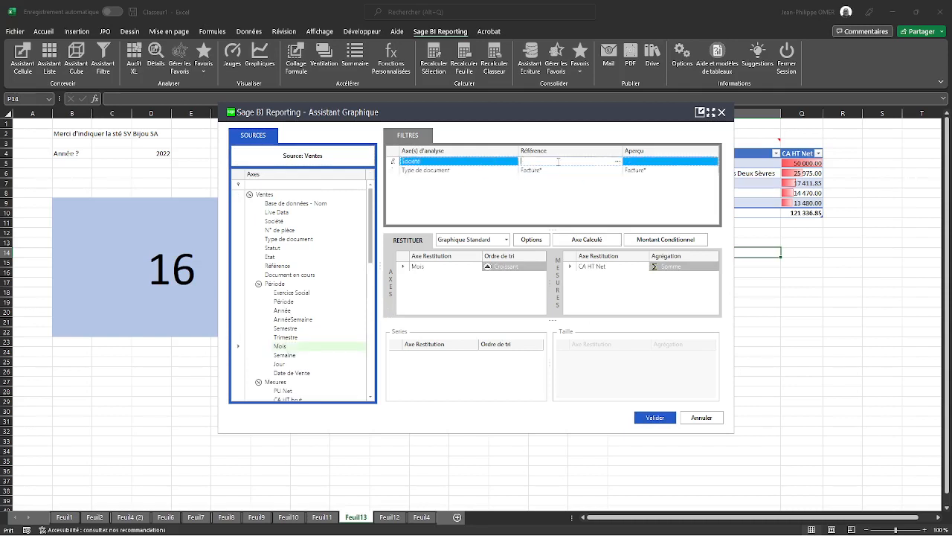
click(159, 133)
drag(279, 310, 465, 200)
click(153, 154)
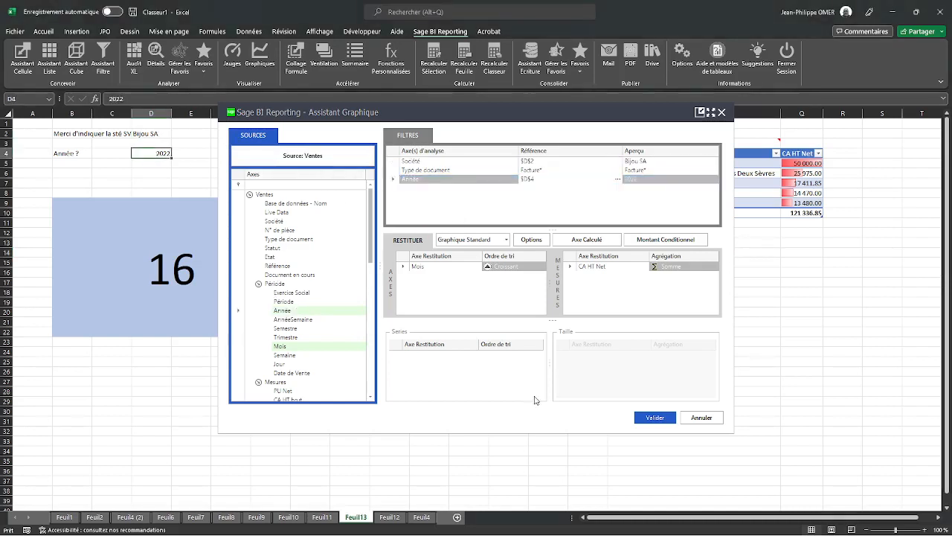
click(657, 418)
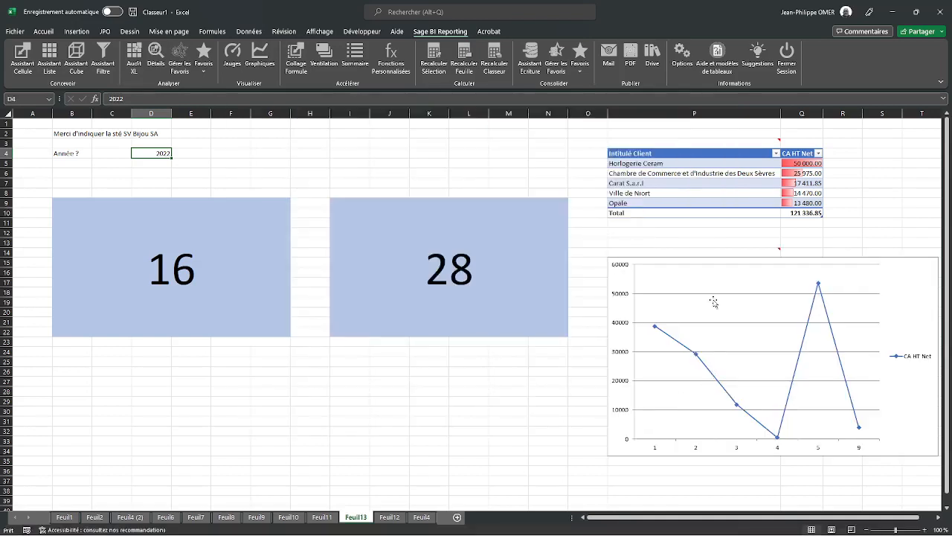
Step: Apply the dark grey gradient chart style to the monthly CA HT Net chart
click(621, 272)
double_click(623, 273)
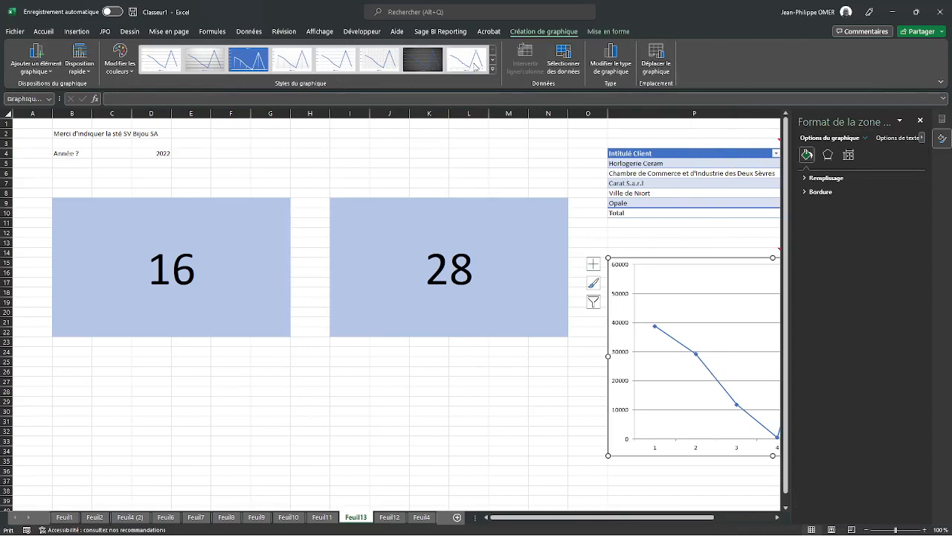
click(492, 69)
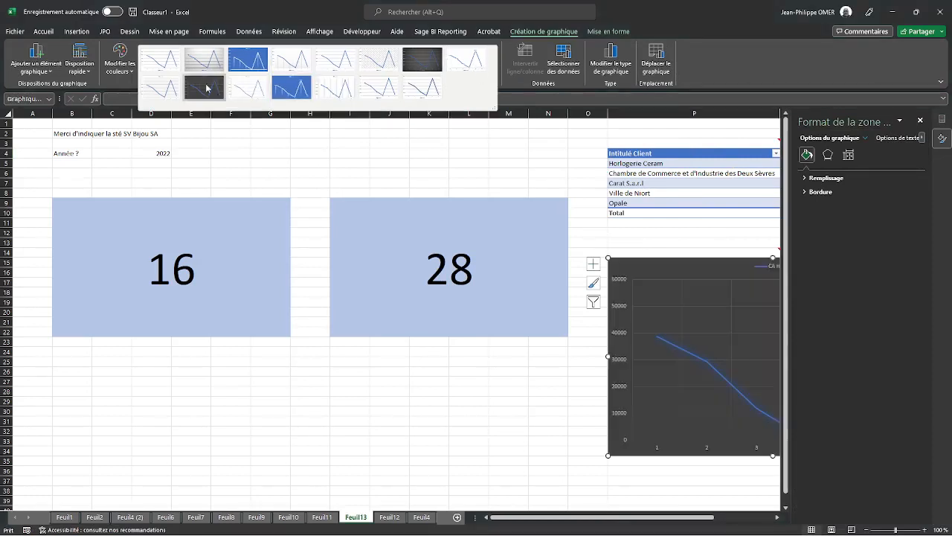
click(435, 59)
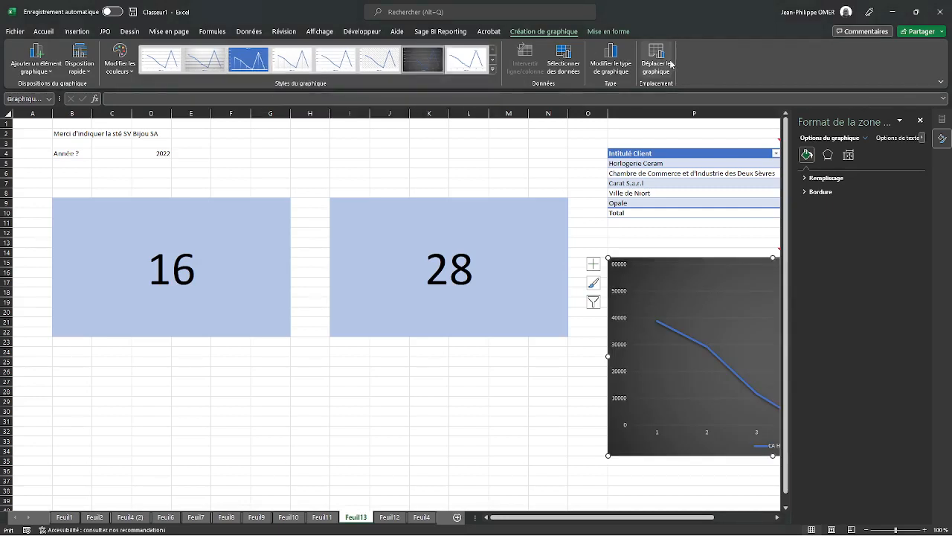
Step: Change the monthly chart's type to Barres groupées and close the chart formatting pane
click(611, 64)
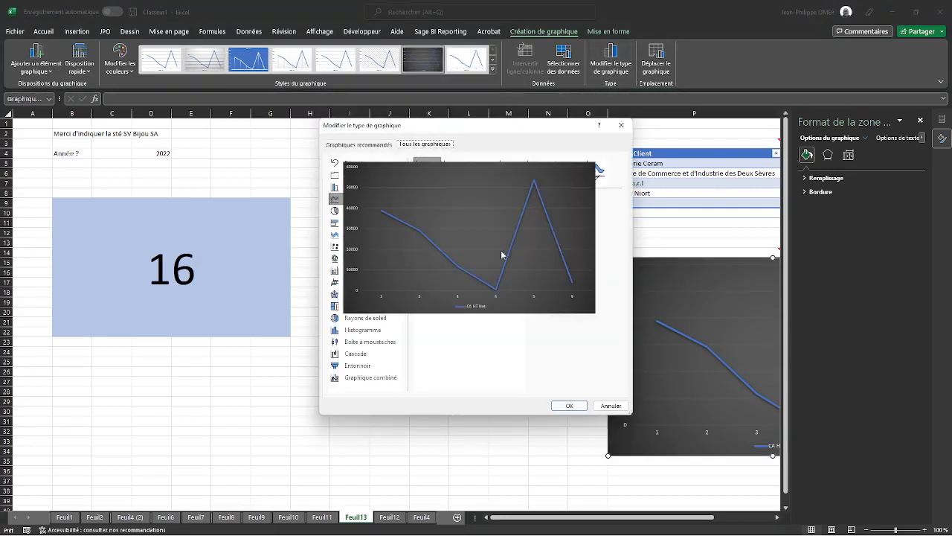
click(354, 234)
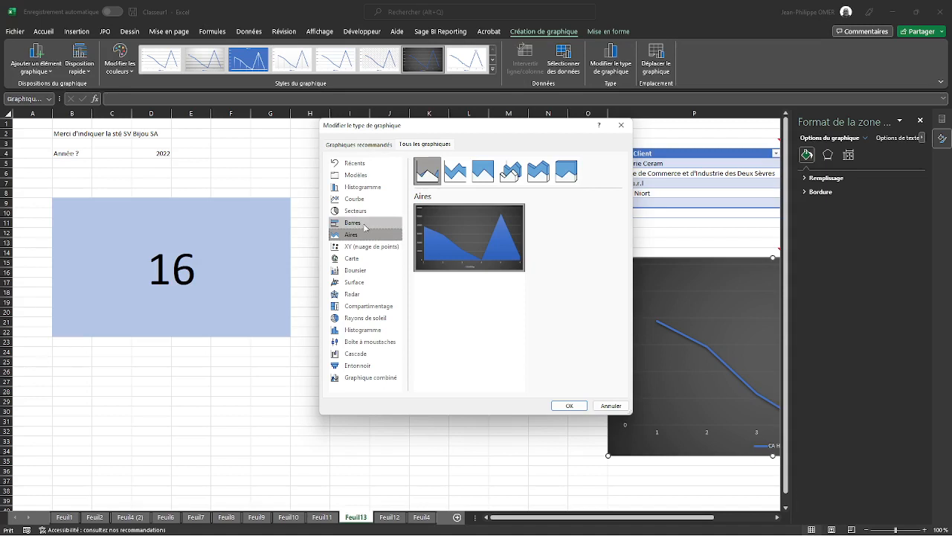
click(358, 226)
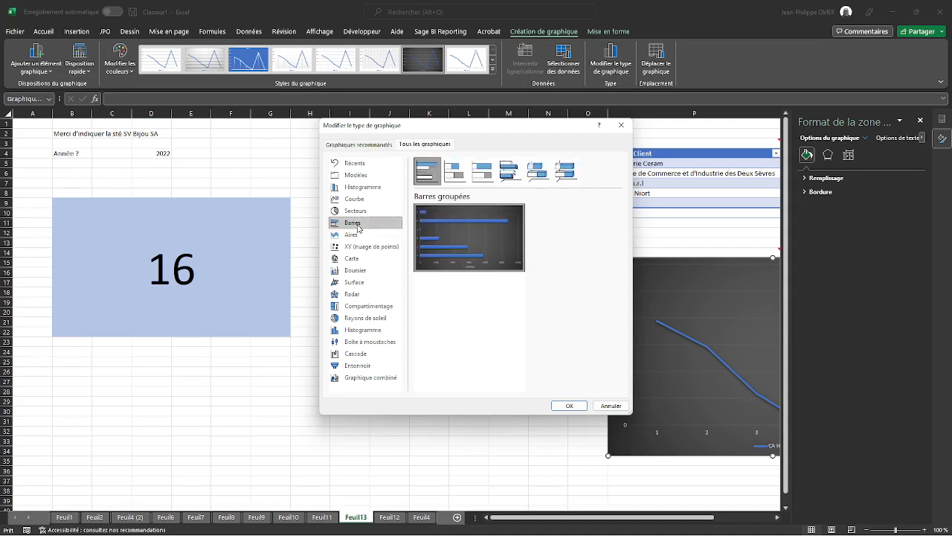
click(336, 188)
click(347, 224)
click(554, 408)
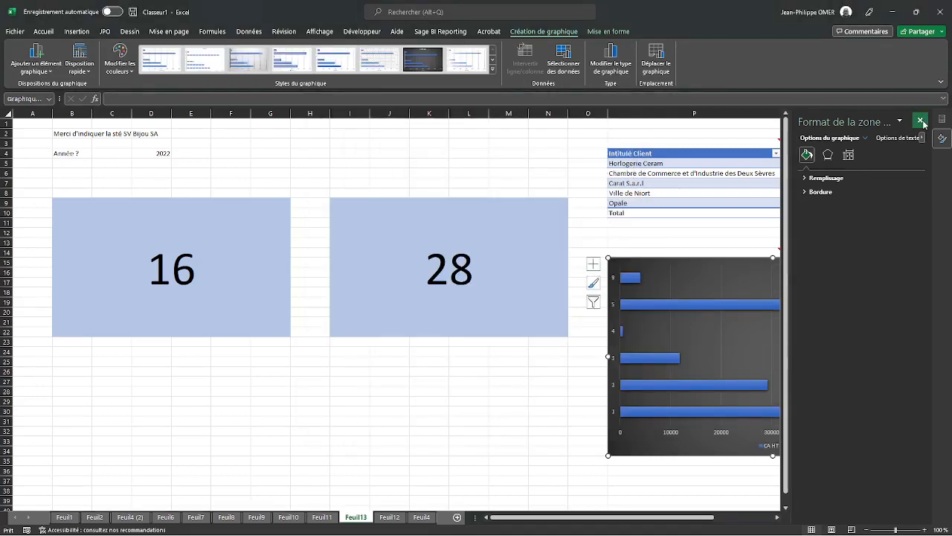
click(921, 121)
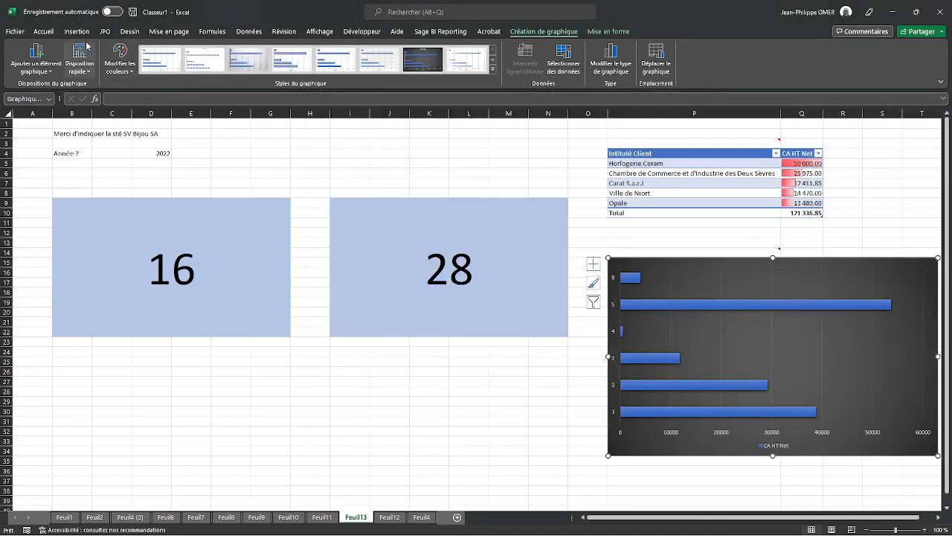
Step: Recalculate the Sage BI formulas of the dashboard sheet
click(440, 31)
click(465, 58)
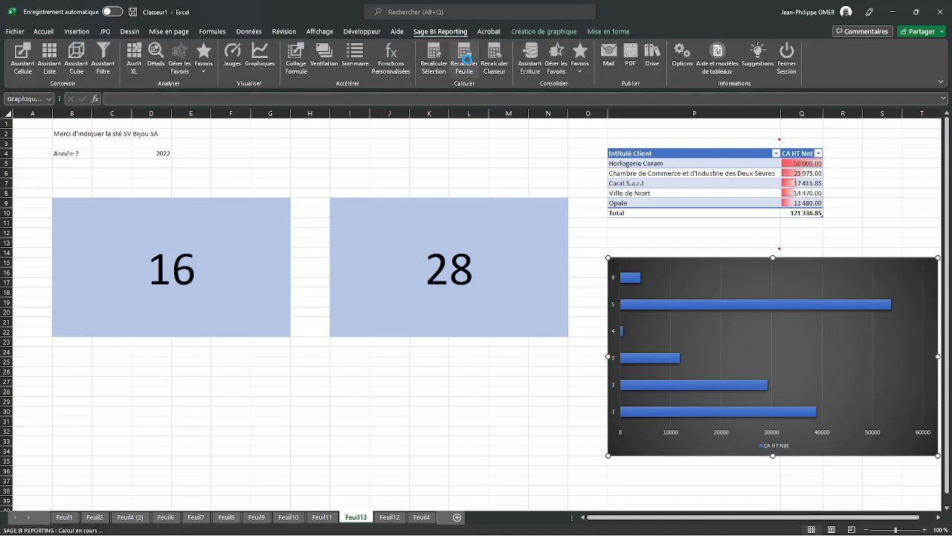